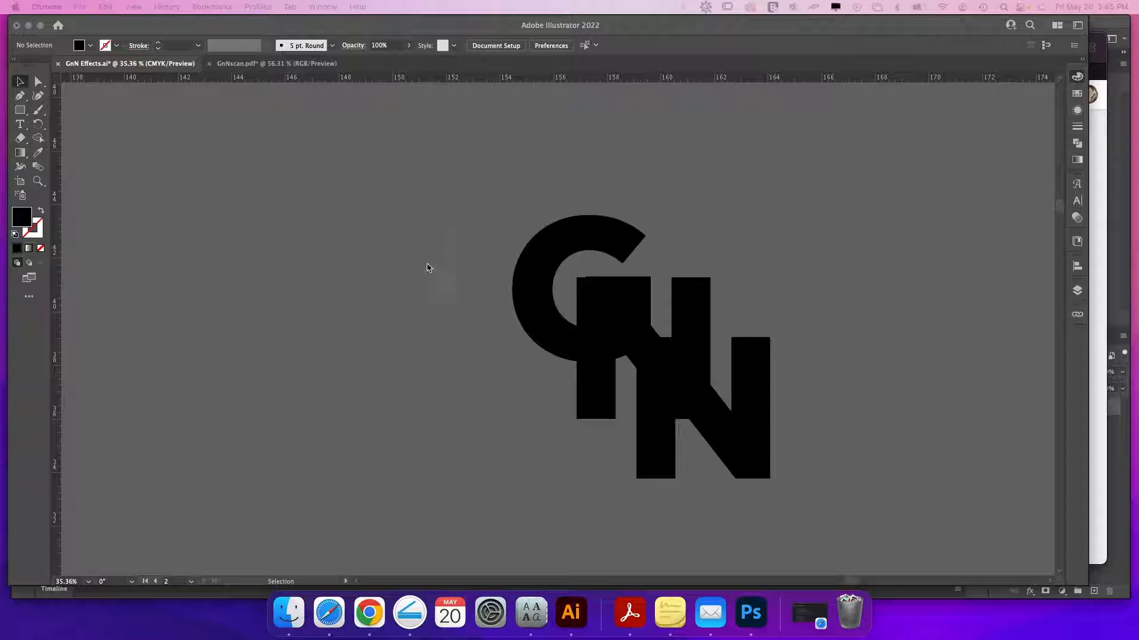
# Look over the existing clapperboard and GN logo artboards, ending at the overlapping black G, N, N letters.
pyautogui.click(366, 347)
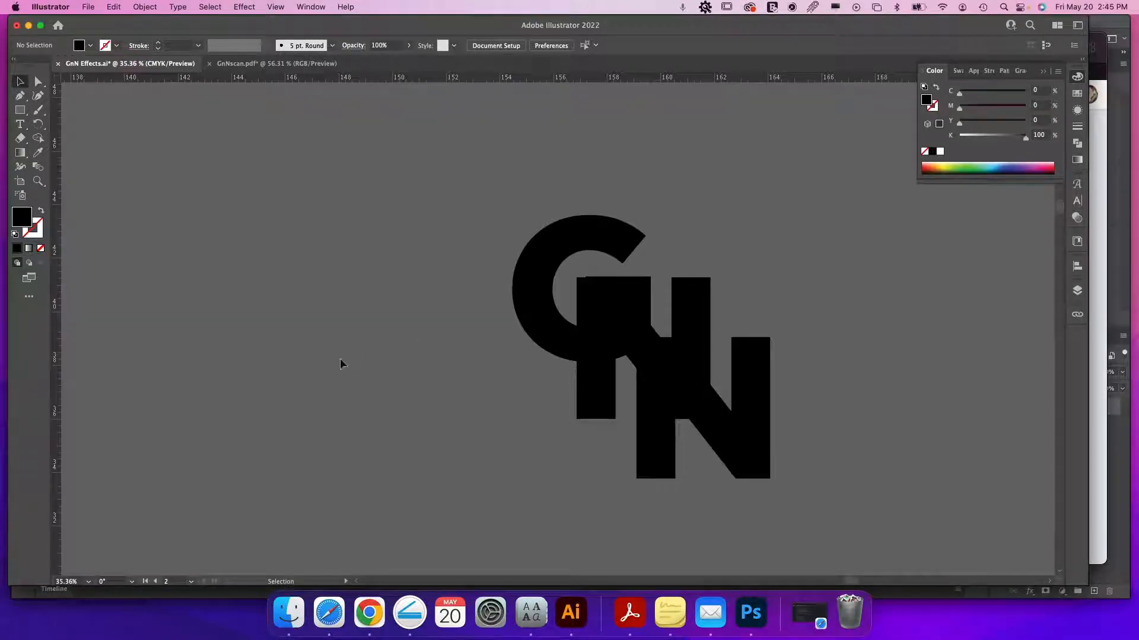
pyautogui.press('super+minus')
pyautogui.press('super+minus')
pyautogui.press('super+minus')
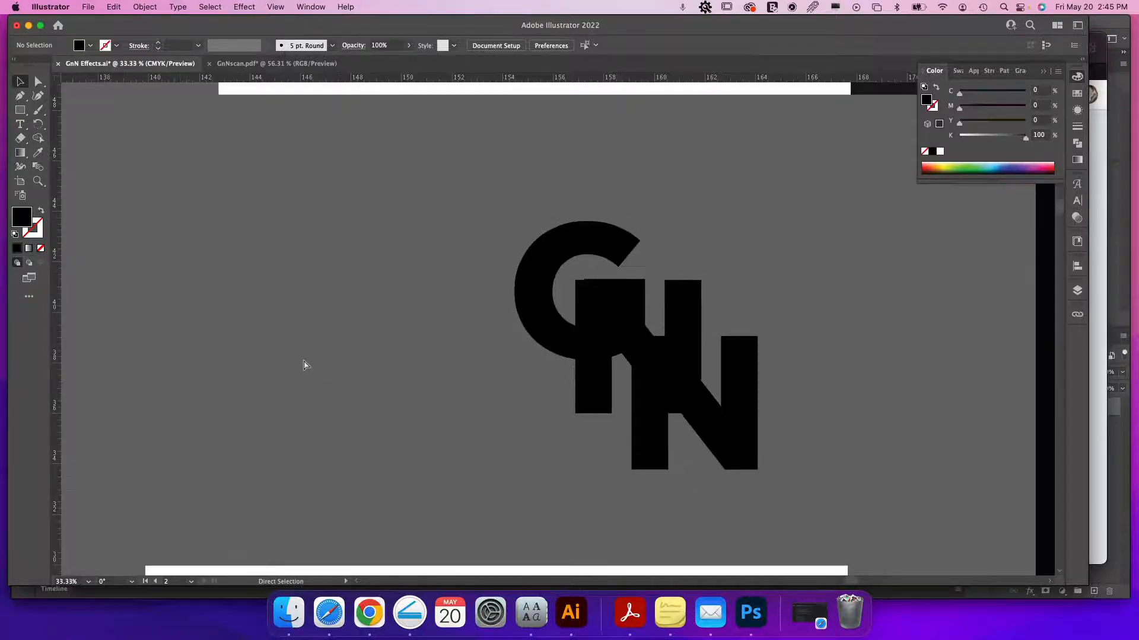
pyautogui.moveTo(274, 359); pyautogui.dragTo(1045, 188)
pyautogui.moveTo(344, 355); pyautogui.dragTo(838, 198)
pyautogui.moveTo(497, 343); pyautogui.dragTo(384, 112)
pyautogui.moveTo(635, 221); pyautogui.dragTo(560, 128)
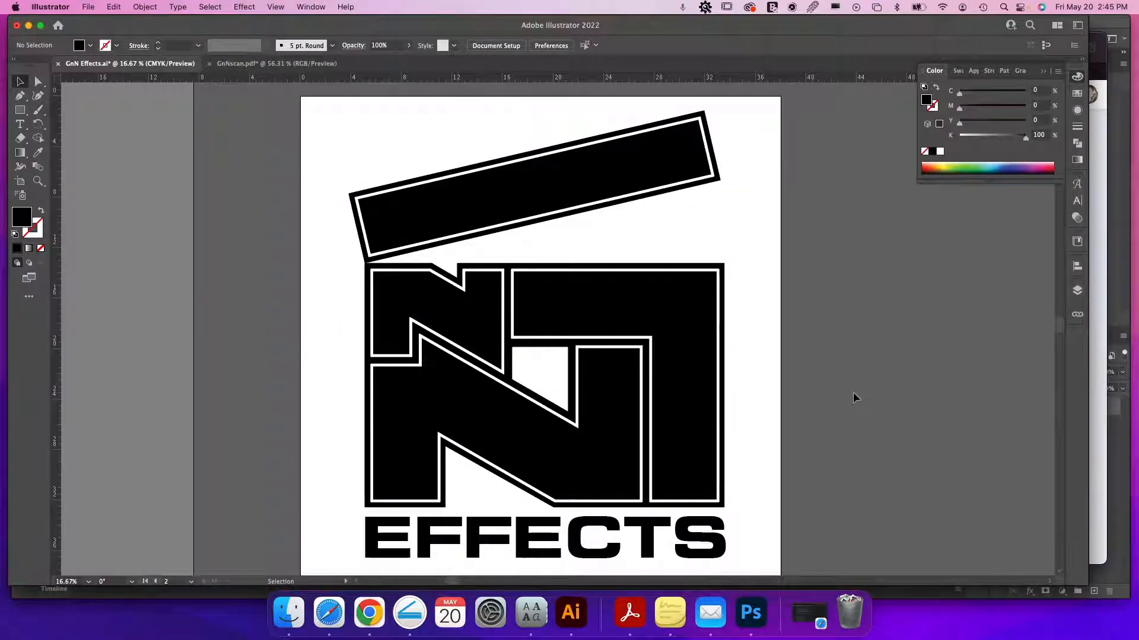
pyautogui.press('space')
pyautogui.moveTo(891, 393); pyautogui.dragTo(376, 474)
pyautogui.moveTo(719, 332); pyautogui.dragTo(239, 290)
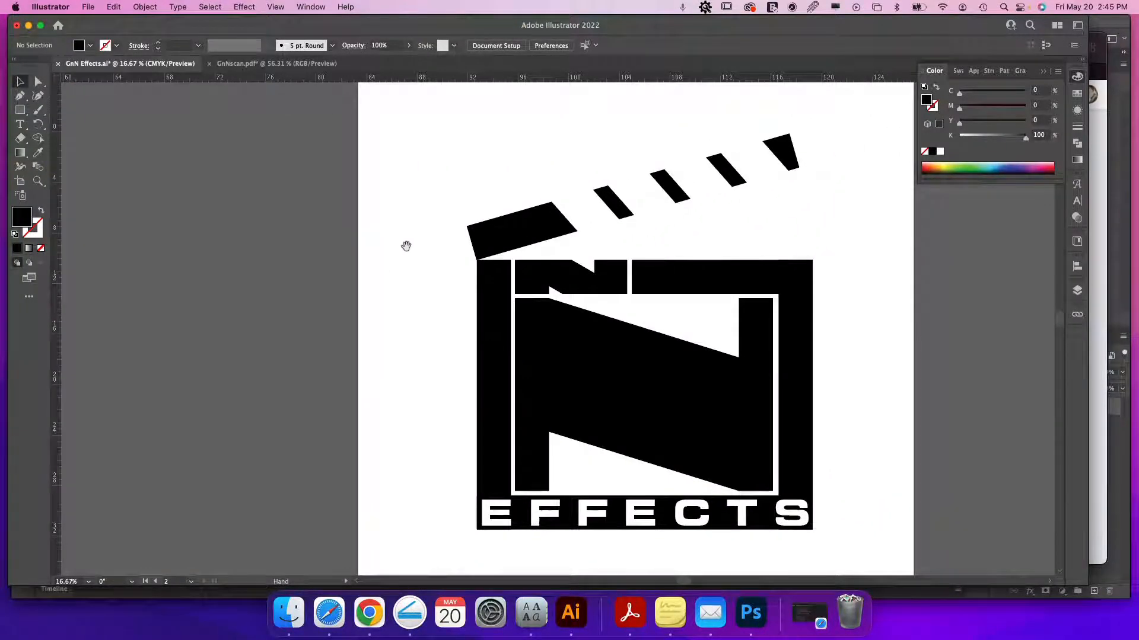
pyautogui.moveTo(478, 184); pyautogui.dragTo(487, 389)
pyautogui.moveTo(537, 314); pyautogui.dragTo(27, 457)
pyautogui.moveTo(624, 212); pyautogui.dragTo(565, 278)
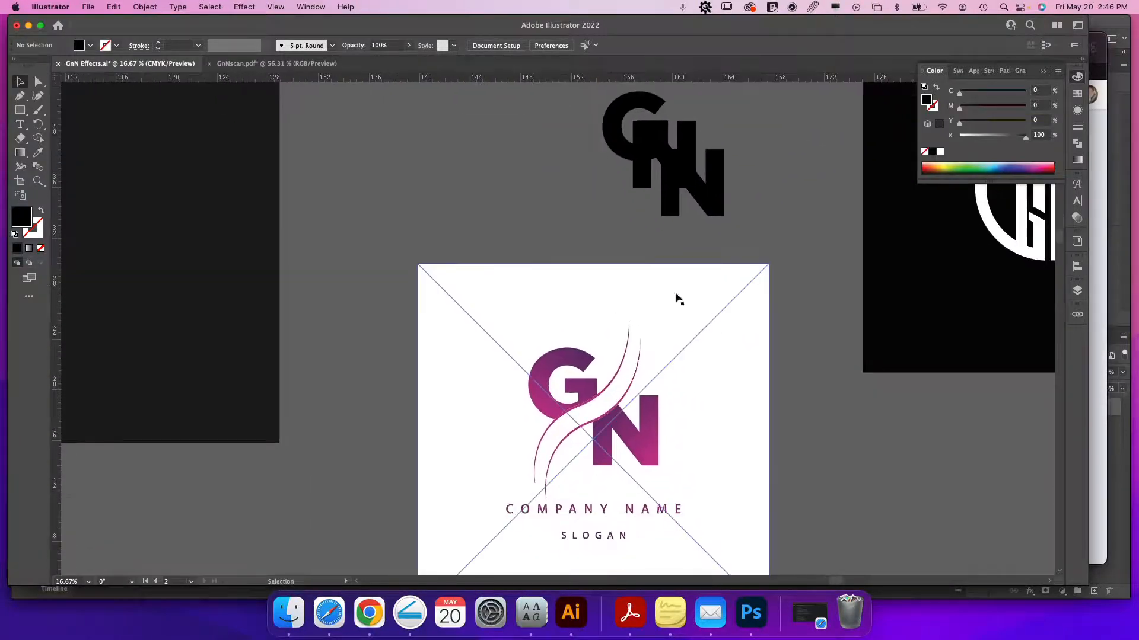
pyautogui.moveTo(902, 271); pyautogui.dragTo(861, 379)
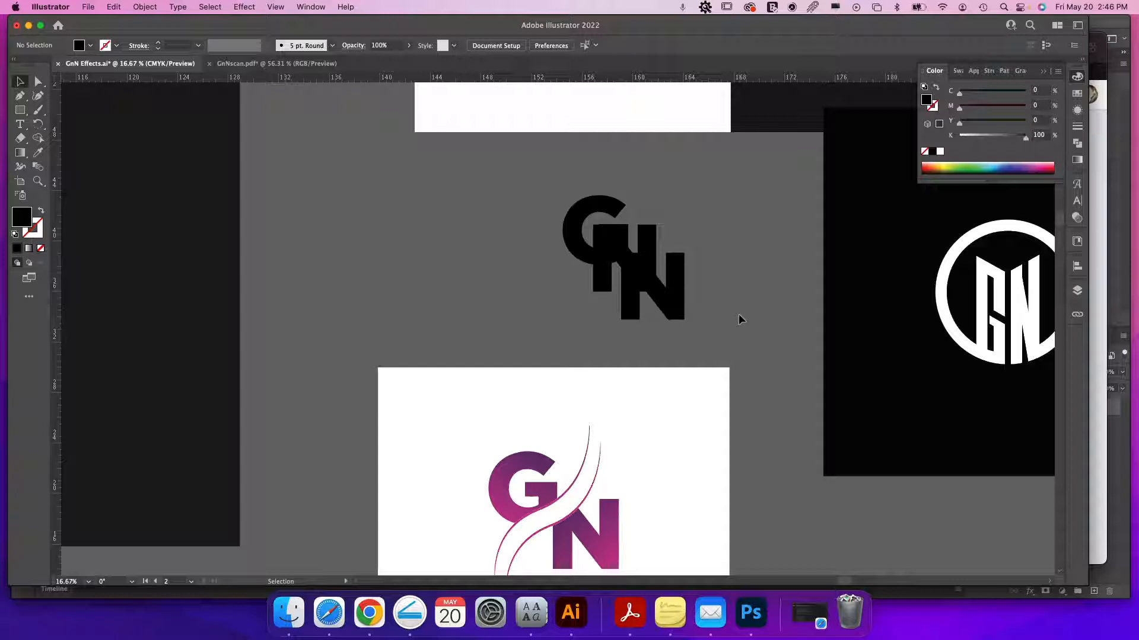
# Duplicate the three overlapping G, N, N text letters to the left and convert the copy to outlines.
pyautogui.press('z')
pyautogui.moveTo(738, 315); pyautogui.dragTo(895, 440)
pyautogui.press('v')
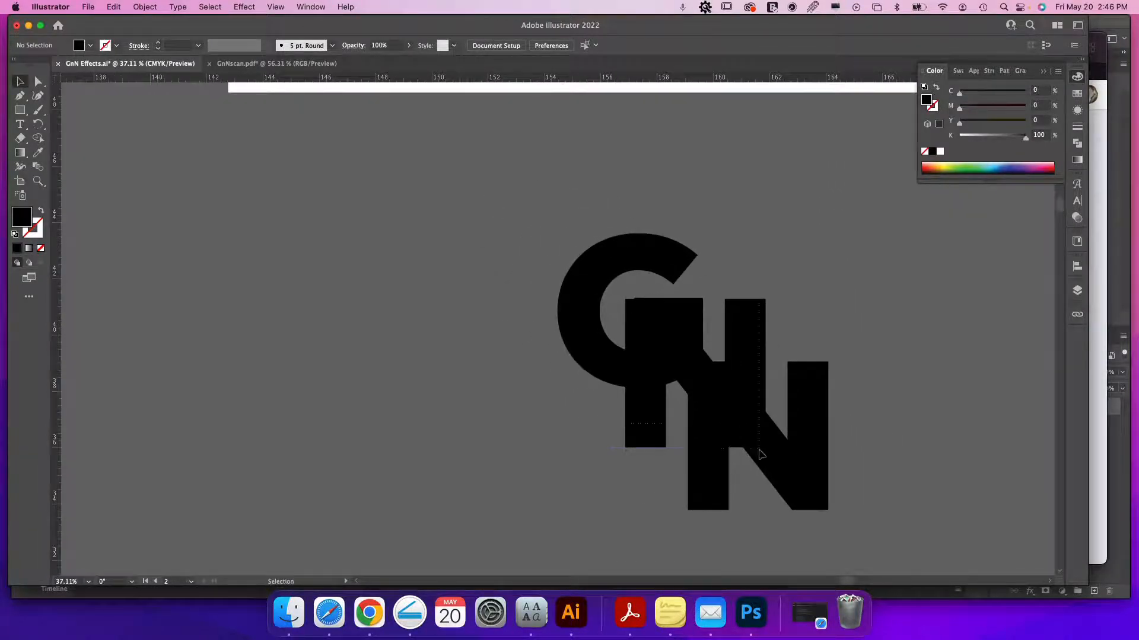
pyautogui.click(786, 466)
pyautogui.moveTo(796, 467); pyautogui.dragTo(304, 469)
pyautogui.moveTo(445, 436); pyautogui.dragTo(683, 418)
pyautogui.rightClick(523, 349)
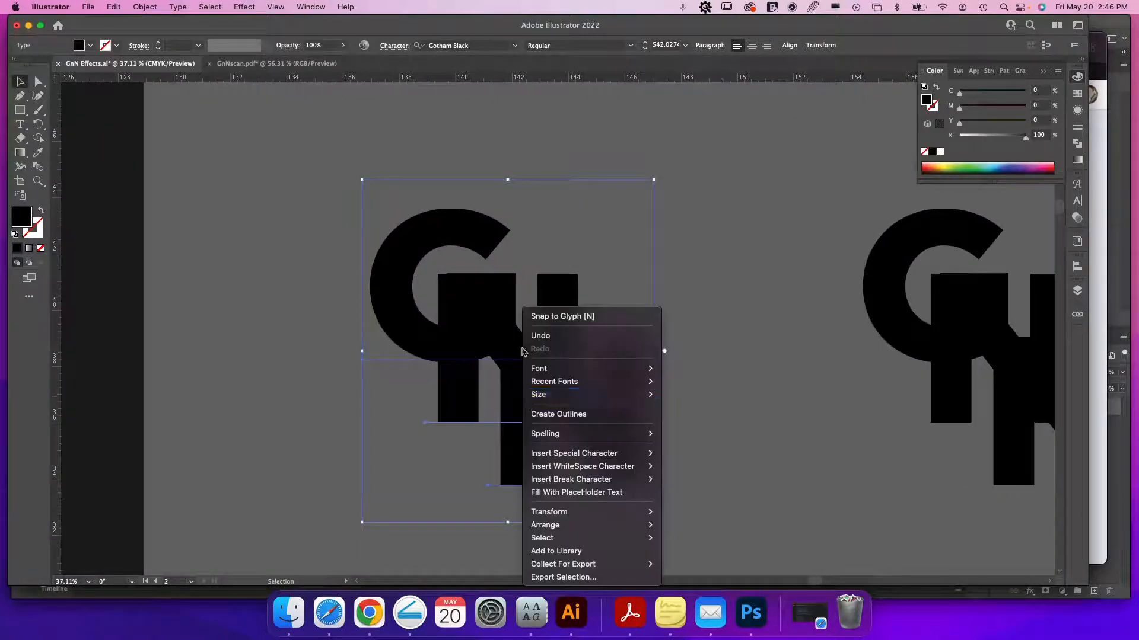
pyautogui.click(579, 419)
pyautogui.click(608, 257)
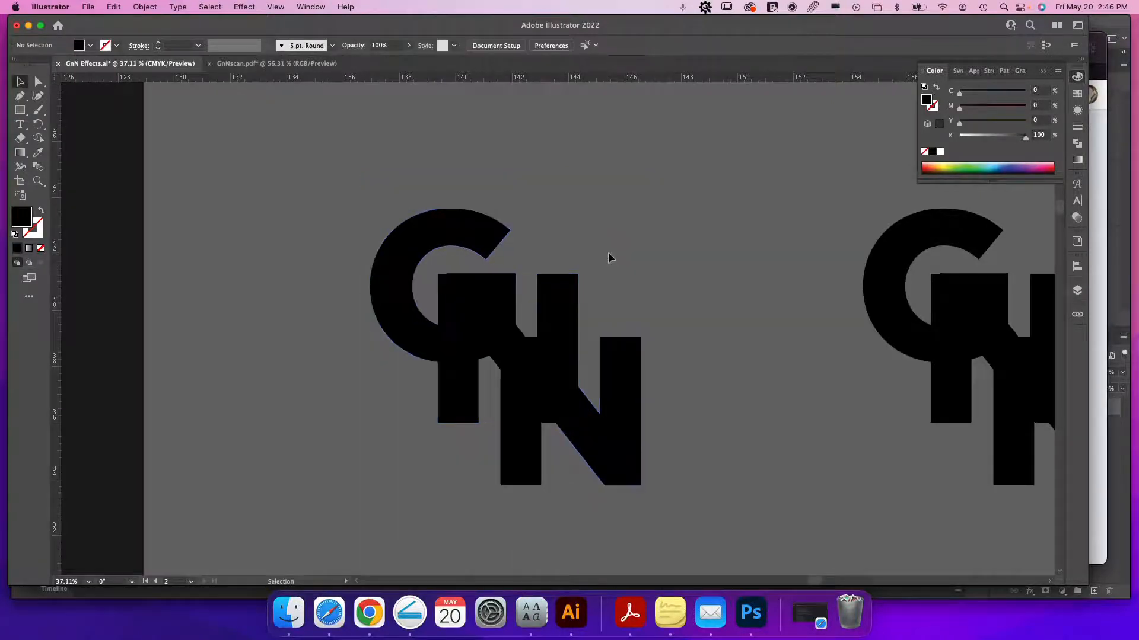
# Draw a black rectangle about 12.96 × 14.39 in and rotate it so its diagonal edge crosses the outlined G's lower right.
pyautogui.click(19, 110)
pyautogui.moveTo(567, 139); pyautogui.dragTo(931, 542)
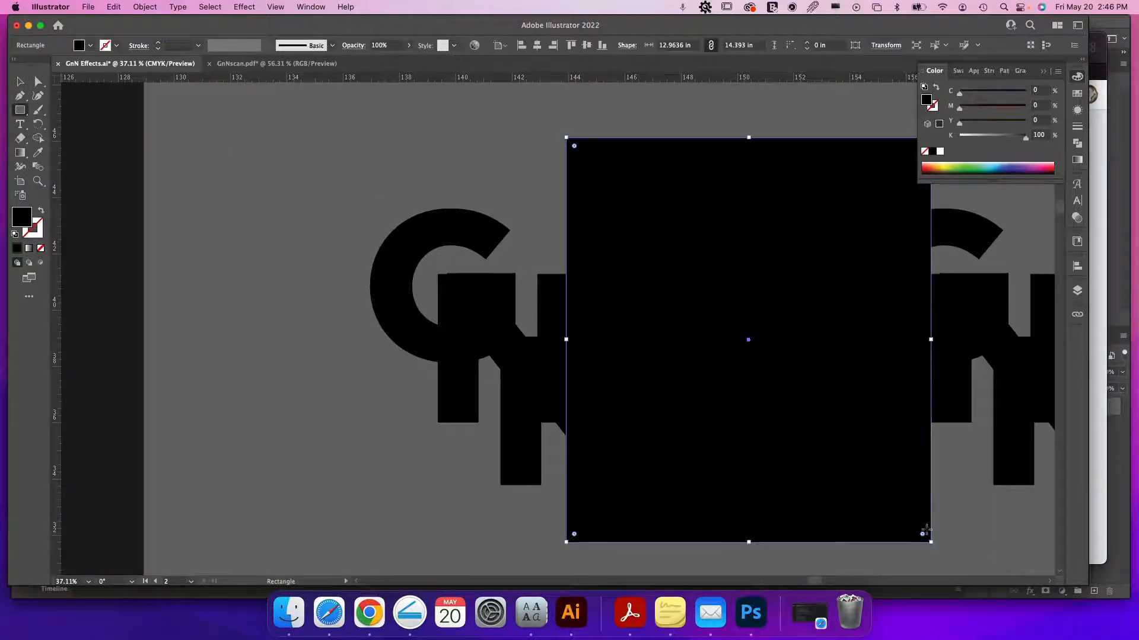
pyautogui.press('v')
pyautogui.moveTo(564, 132); pyautogui.dragTo(737, 108)
pyautogui.moveTo(735, 261); pyautogui.dragTo(625, 333)
pyautogui.press('space')
pyautogui.moveTo(625, 400); pyautogui.dragTo(574, 302)
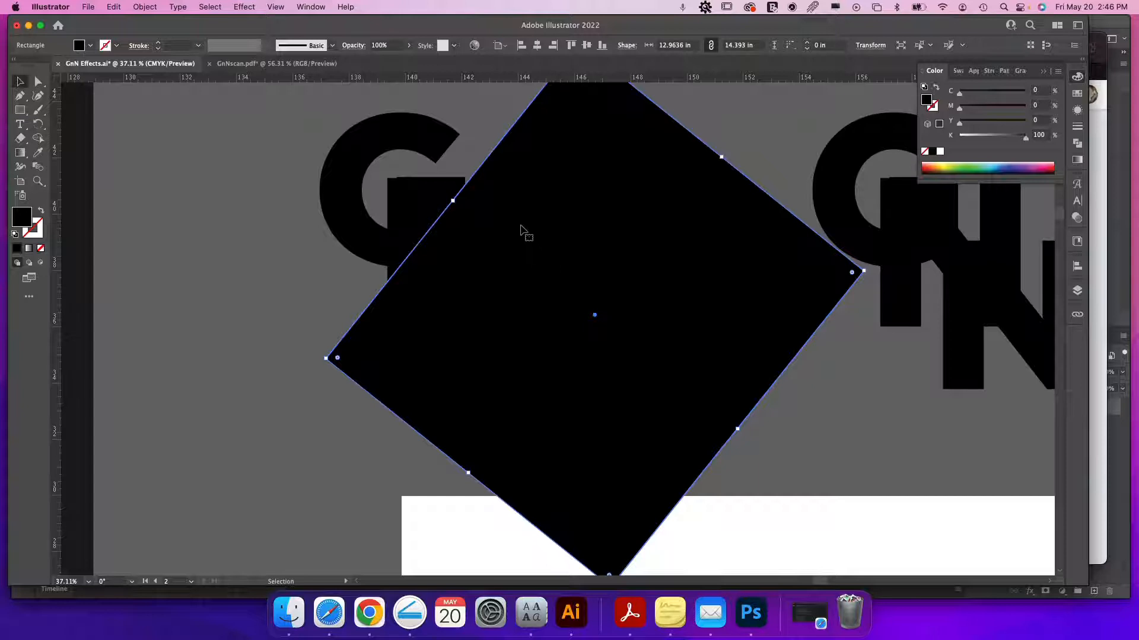
# Duplicate the rotated rectangle as a spare, then cut the original out of the outlined G with Minus Front.
pyautogui.moveTo(520, 228); pyautogui.dragTo(859, 389)
pyautogui.click(532, 160)
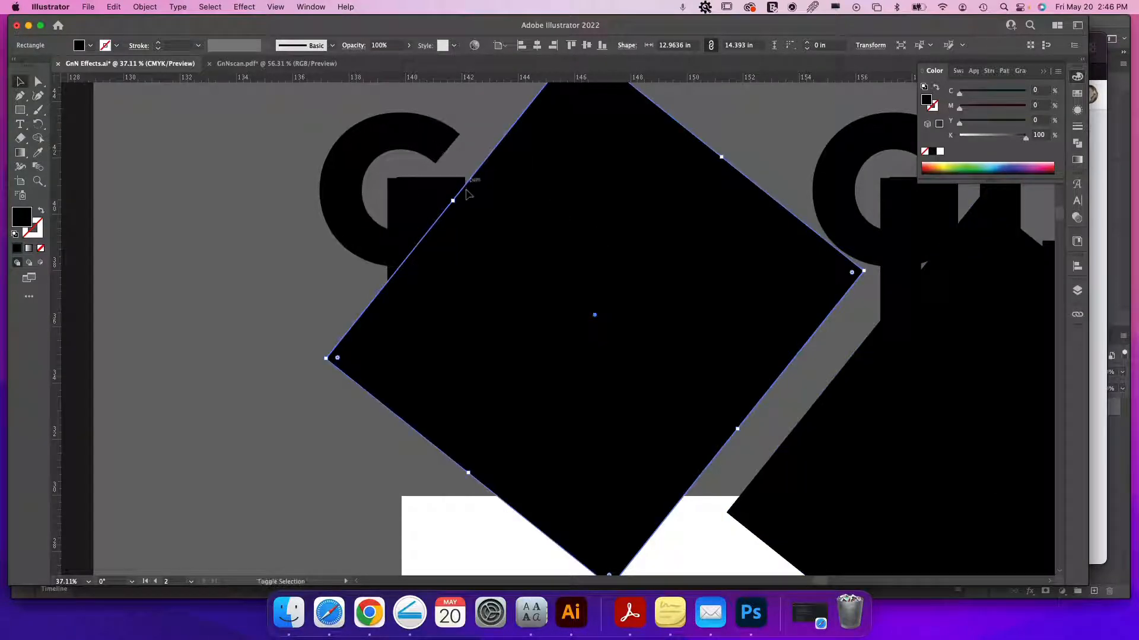
pyautogui.keyDown('shift'); pyautogui.click(423, 143); pyautogui.keyUp('shift')
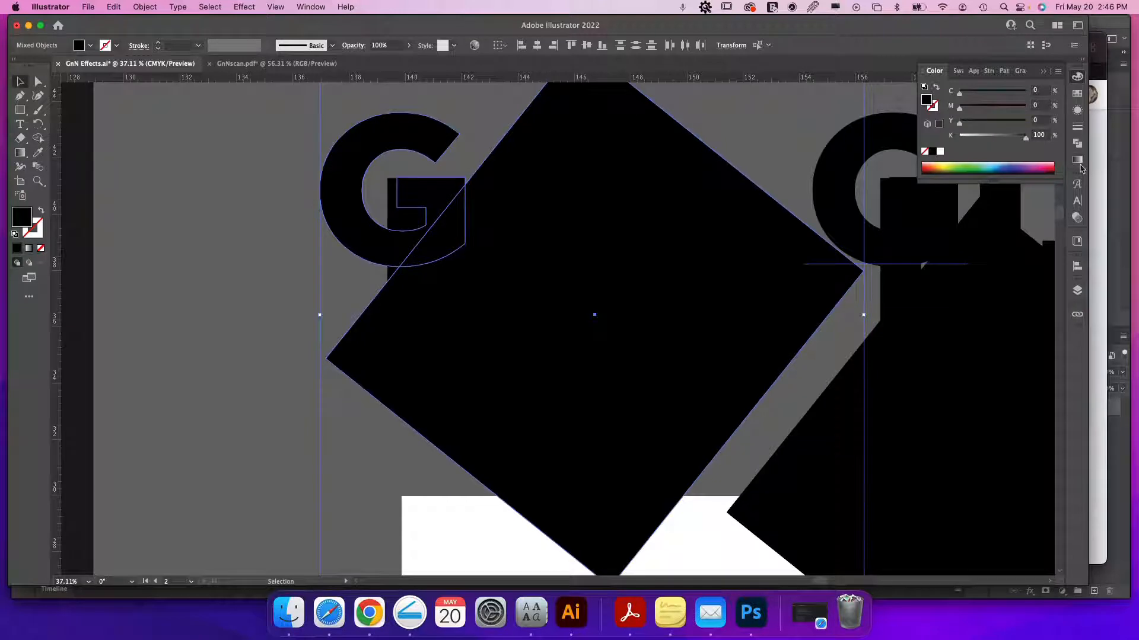
pyautogui.click(1078, 145)
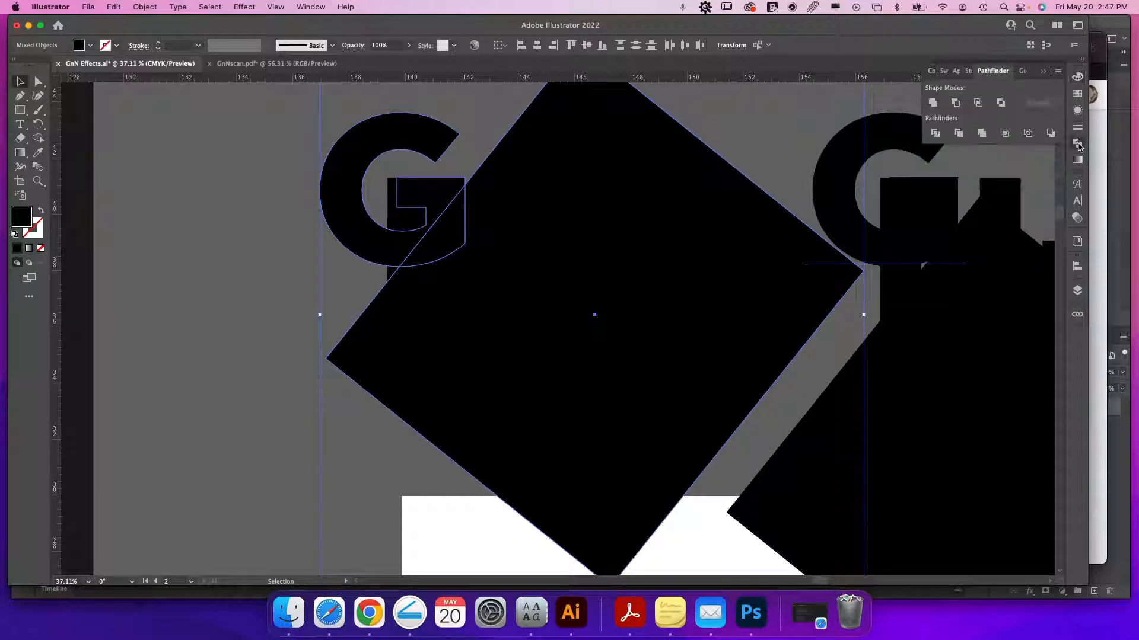
pyautogui.click(955, 104)
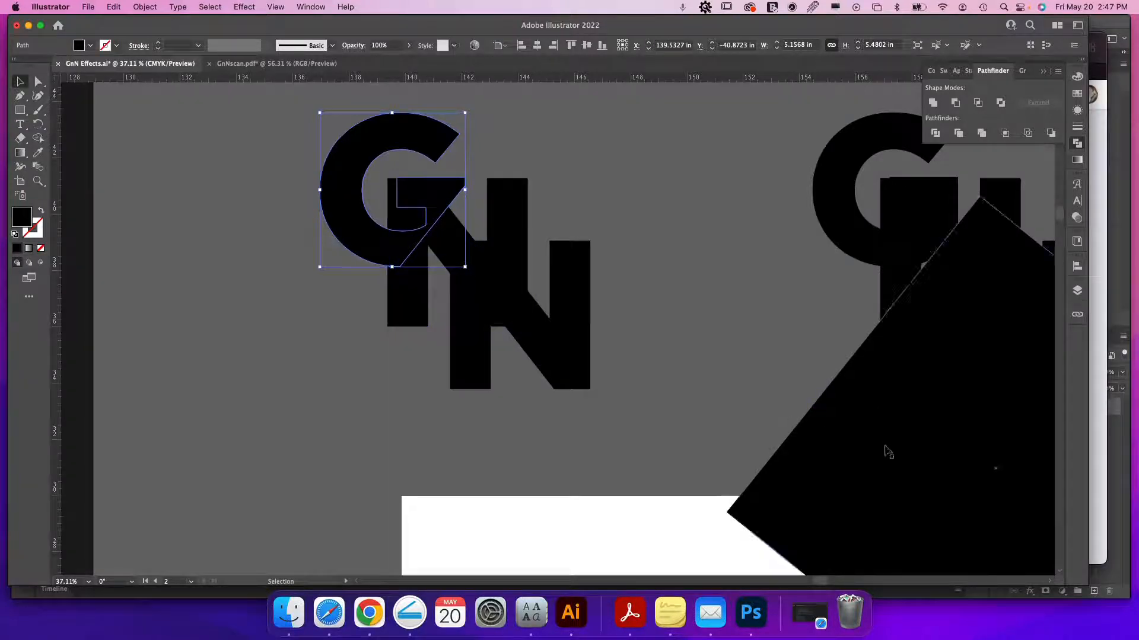
# Move the spare rectangle over the G, with its edge parallel to the diagonal cut and a narrow gap beyond it.
pyautogui.moveTo(892, 447); pyautogui.dragTo(133, 145)
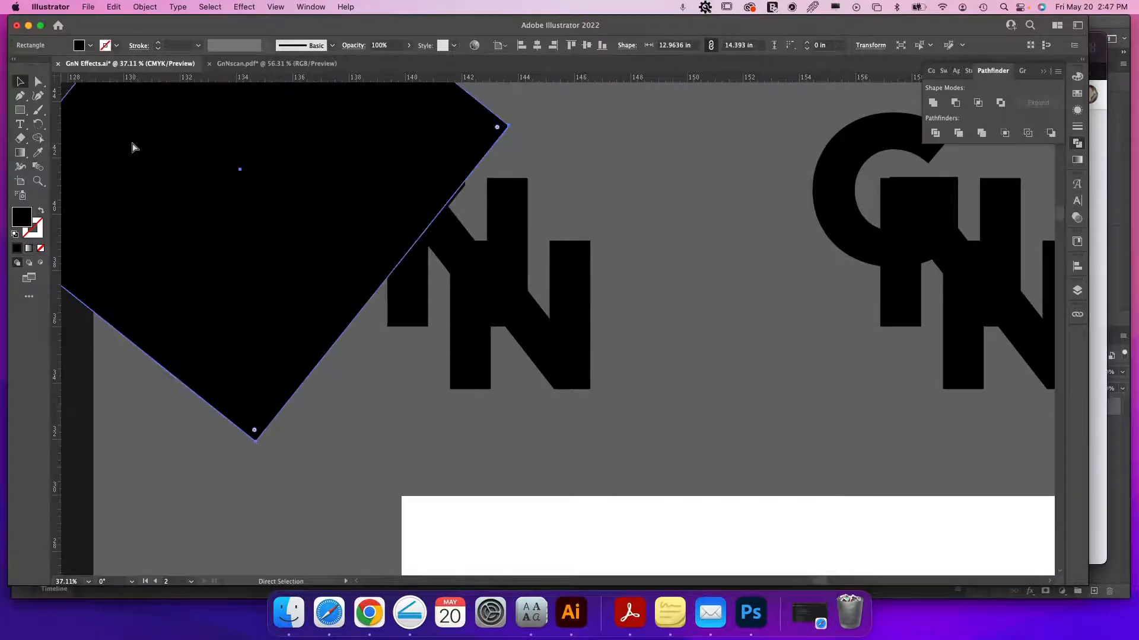
pyautogui.hotkey('ctrl', 'y')
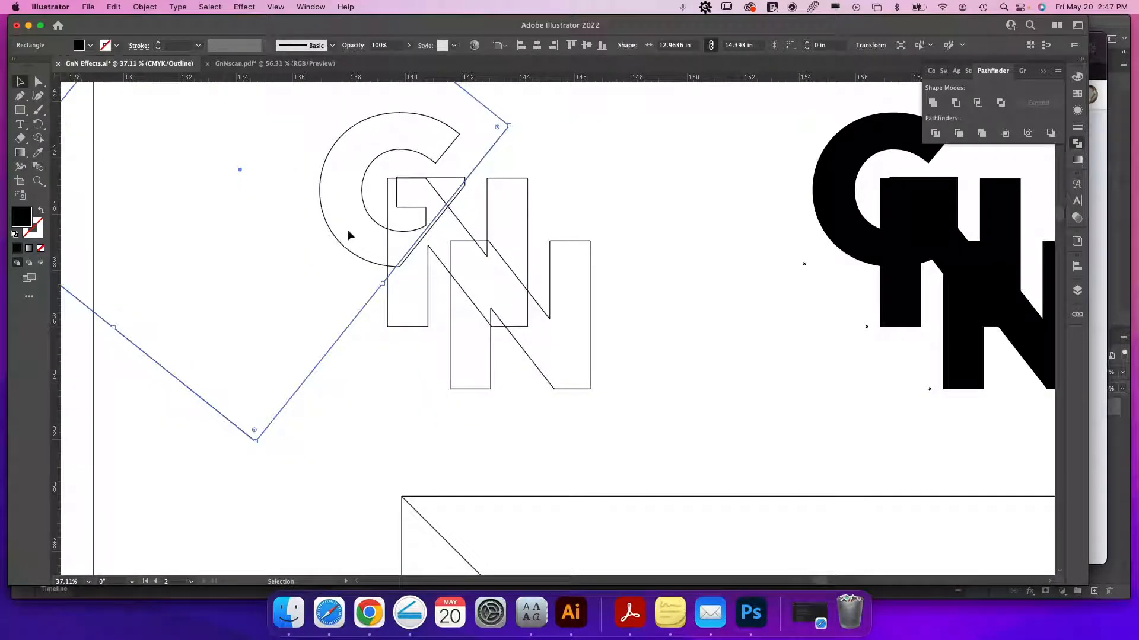
pyautogui.press('z')
pyautogui.moveTo(460, 212); pyautogui.dragTo(614, 262)
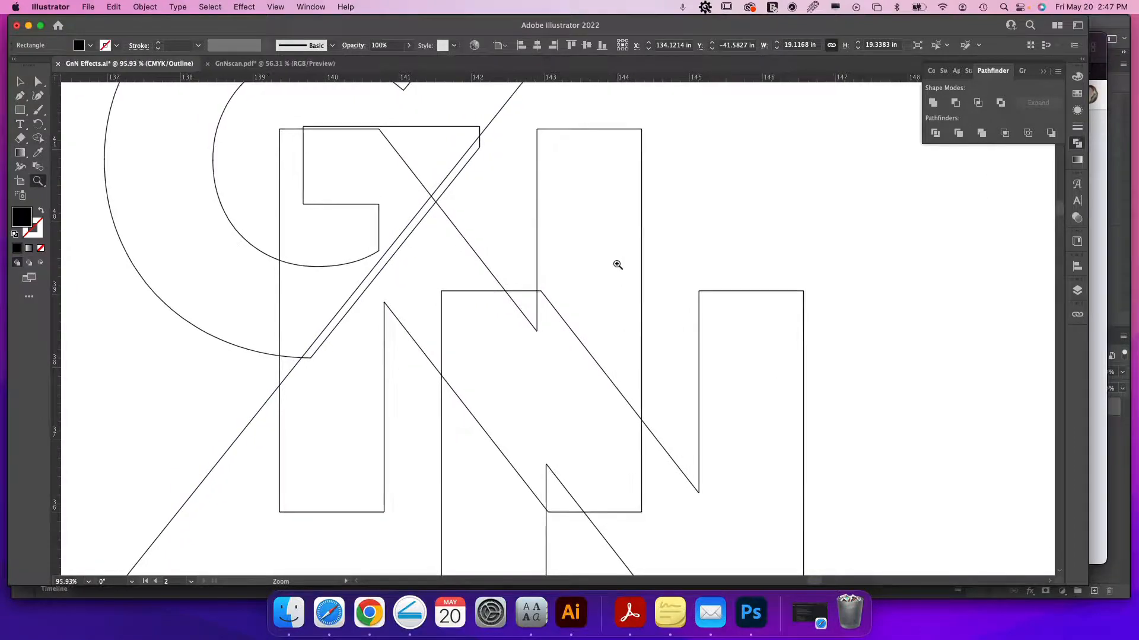
pyautogui.press('v')
pyautogui.moveTo(505, 109); pyautogui.dragTo(514, 117)
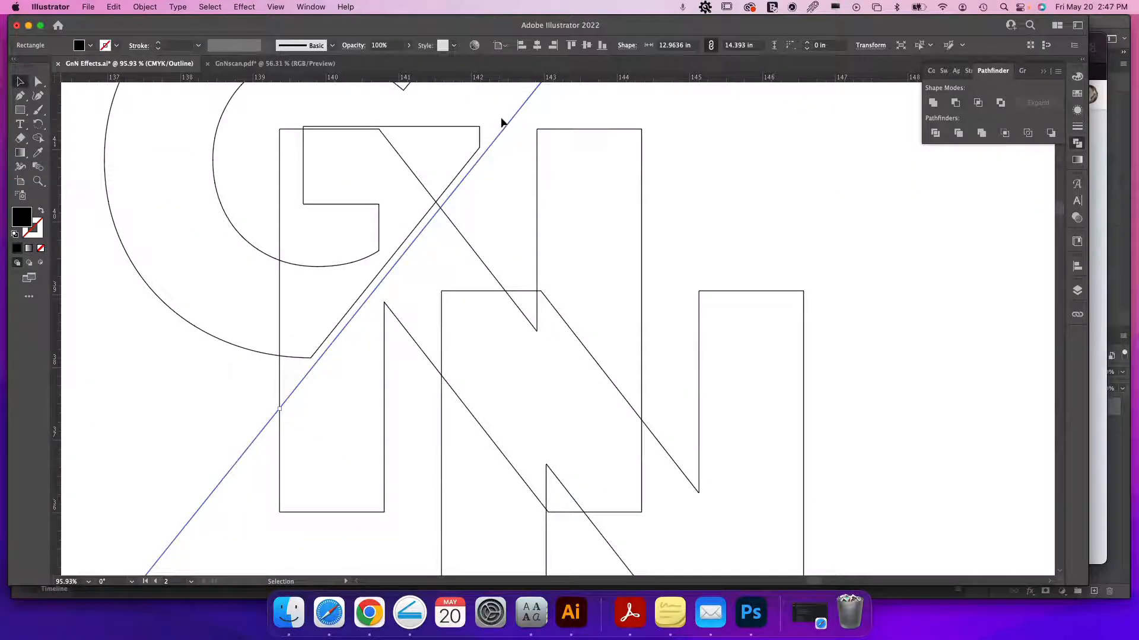
# Subtract the rectangle from the first outlined N with Minus Front and return to the filled preview.
pyautogui.keyDown('shift'); pyautogui.click(473, 248); pyautogui.keyUp('shift')
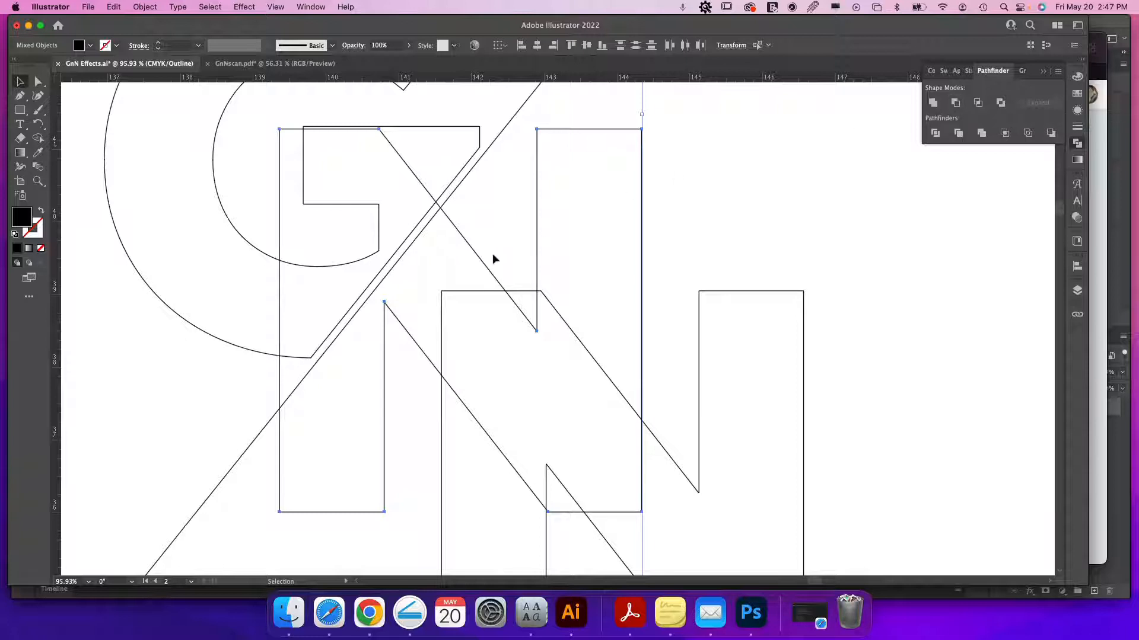
pyautogui.click(956, 103)
pyautogui.press('a')
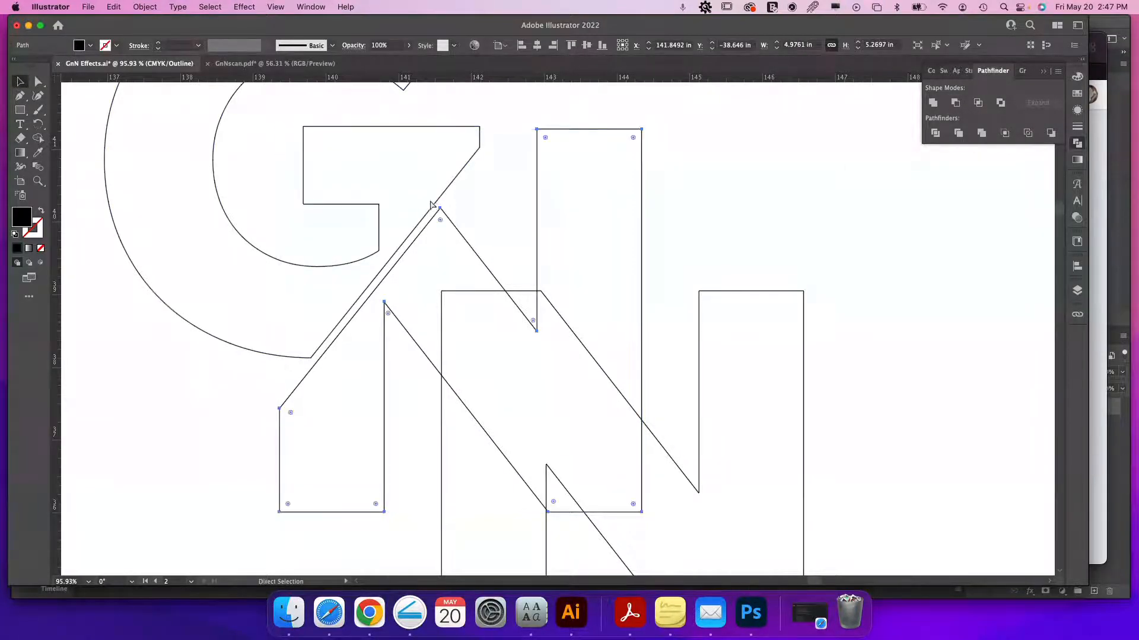
pyautogui.press('super+y')
pyautogui.click(833, 254)
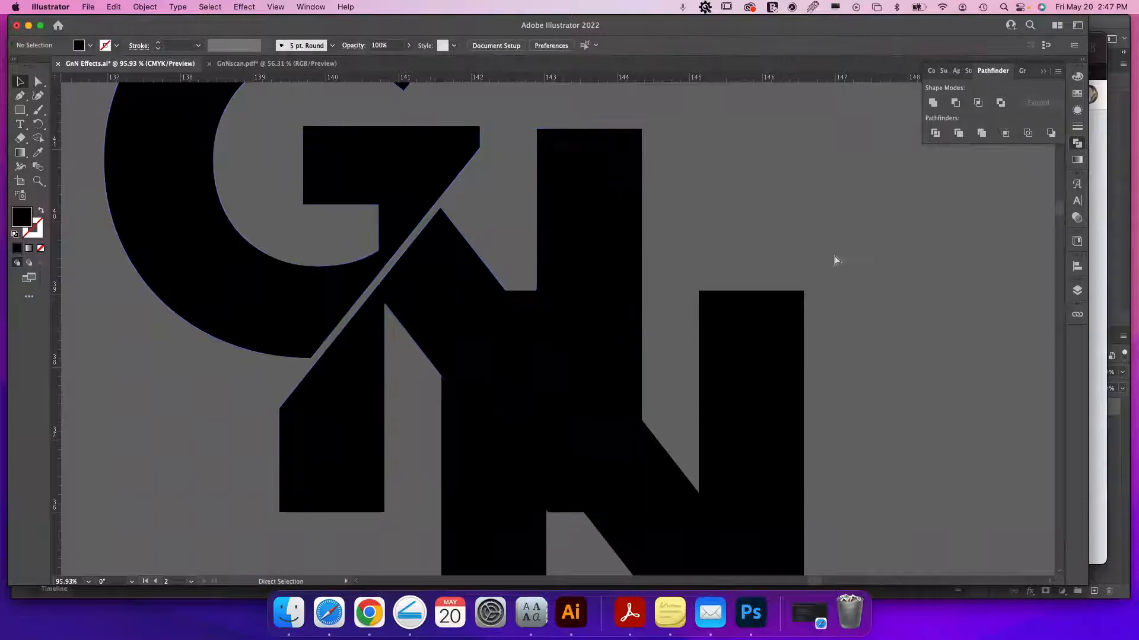
# Paste the rotated rectangle back in front at its former position over the G.
pyautogui.press('super+f')
pyautogui.scroll(-5, 587, 272)
pyautogui.hscroll(3, 588, 272)
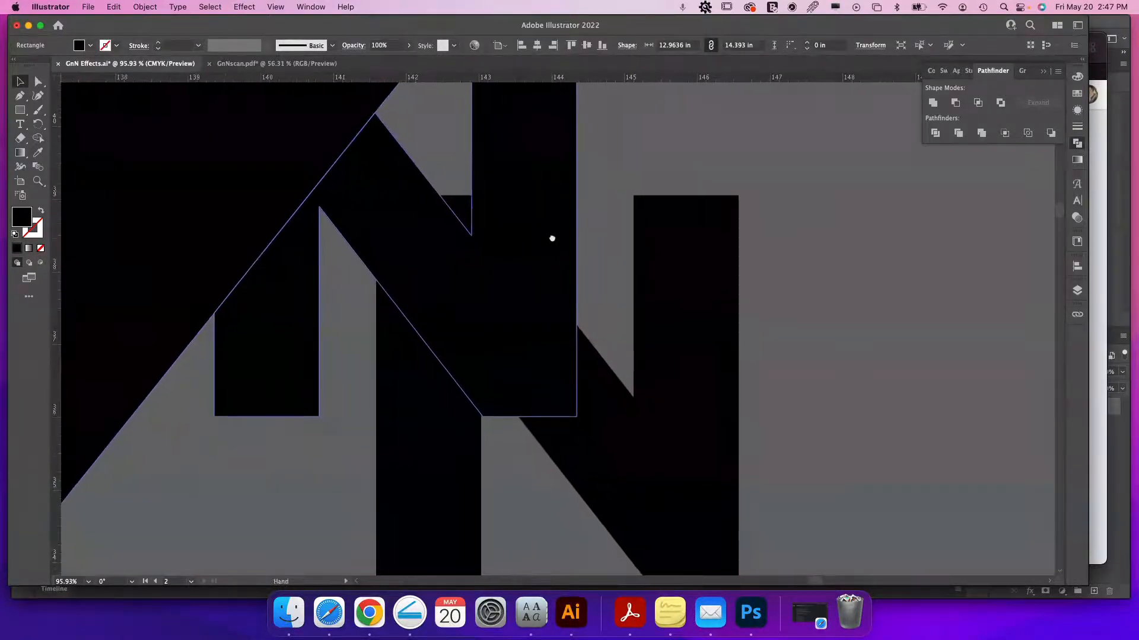
pyautogui.press('super+minus')
pyautogui.press('super+minus')
pyautogui.press('super+minus')
pyautogui.press('super+minus')
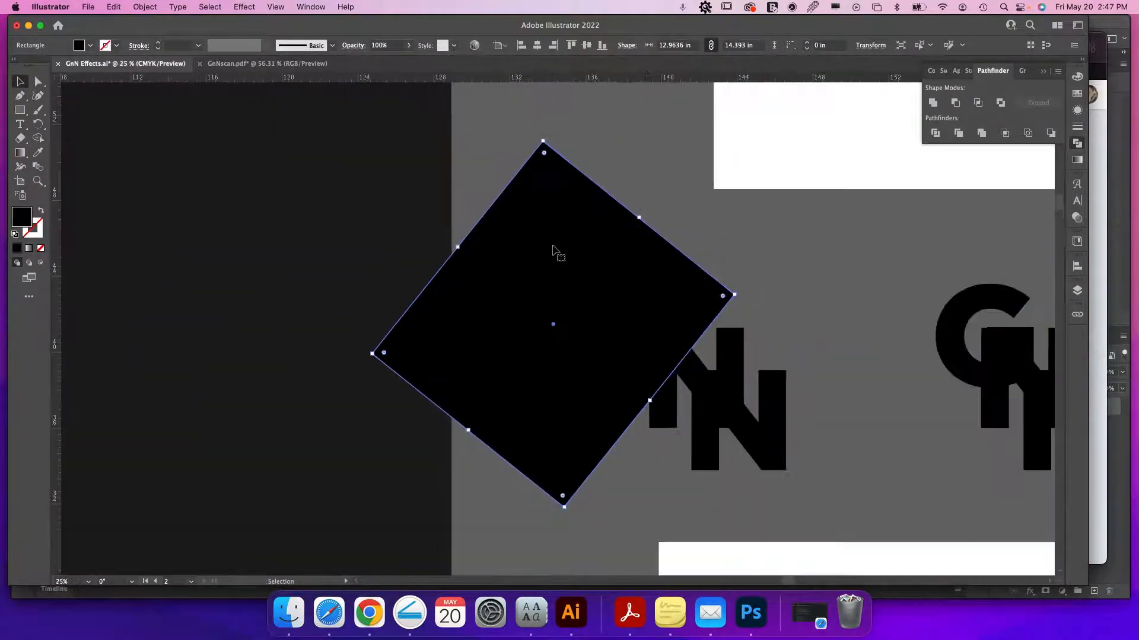
# Move the rectangle so its upper-left edge cuts diagonally across the lower right of the first outlined N.
pyautogui.moveTo(887, 356); pyautogui.dragTo(667, 321)
pyautogui.moveTo(363, 241); pyautogui.dragTo(614, 408)
pyautogui.press('super+y')
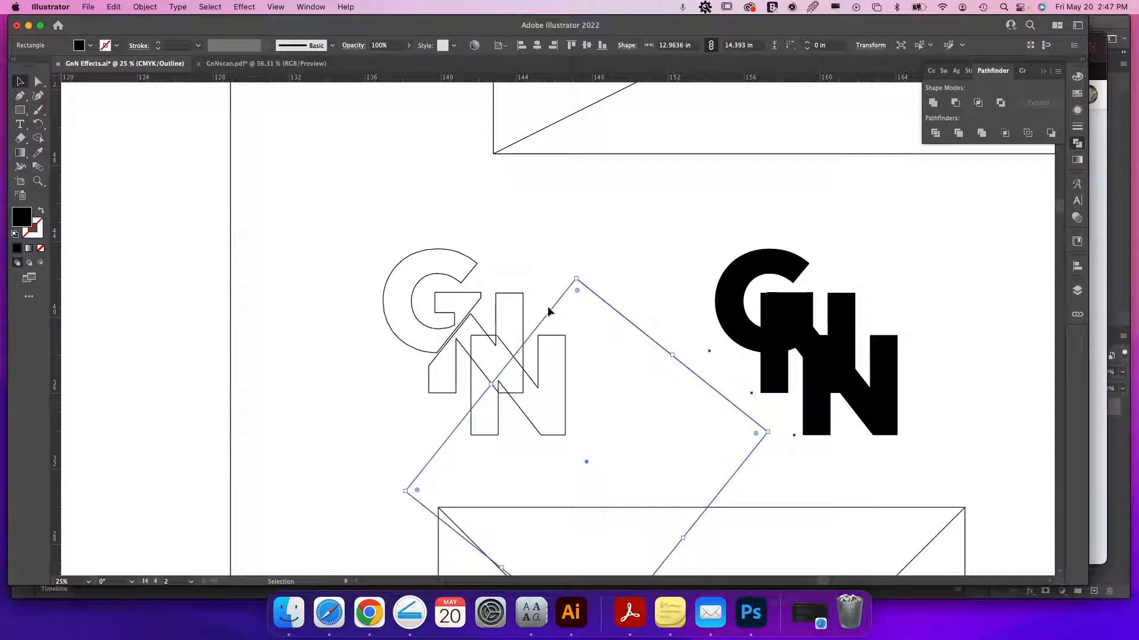
pyautogui.moveTo(548, 309); pyautogui.dragTo(545, 307)
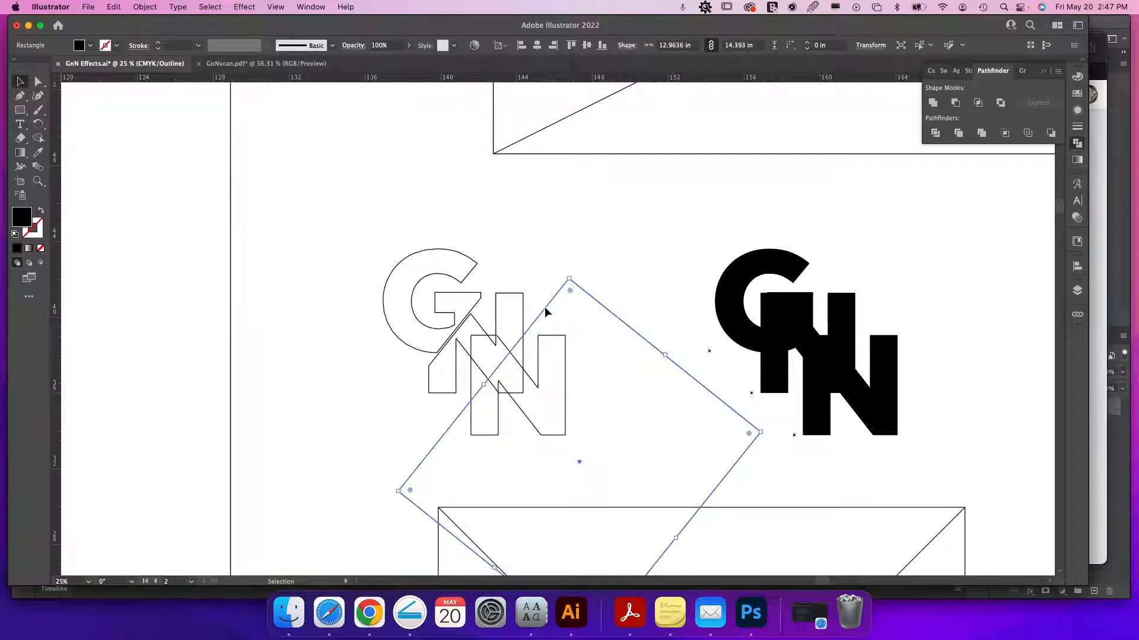
pyautogui.press('a')
pyautogui.press('super+y')
pyautogui.press('v')
pyautogui.press('a')
pyautogui.press('v')
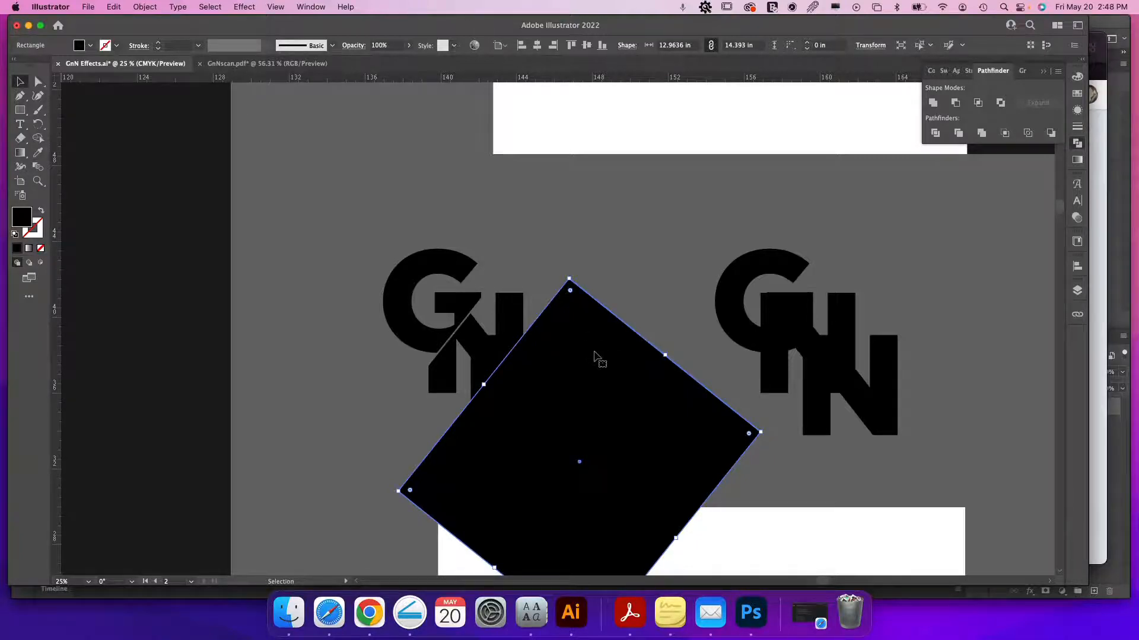
# Duplicate the rectangle to the upper left as a spare, then subtract the original from the first N with Minus Front.
pyautogui.moveTo(694, 439); pyautogui.dragTo(301, 197)
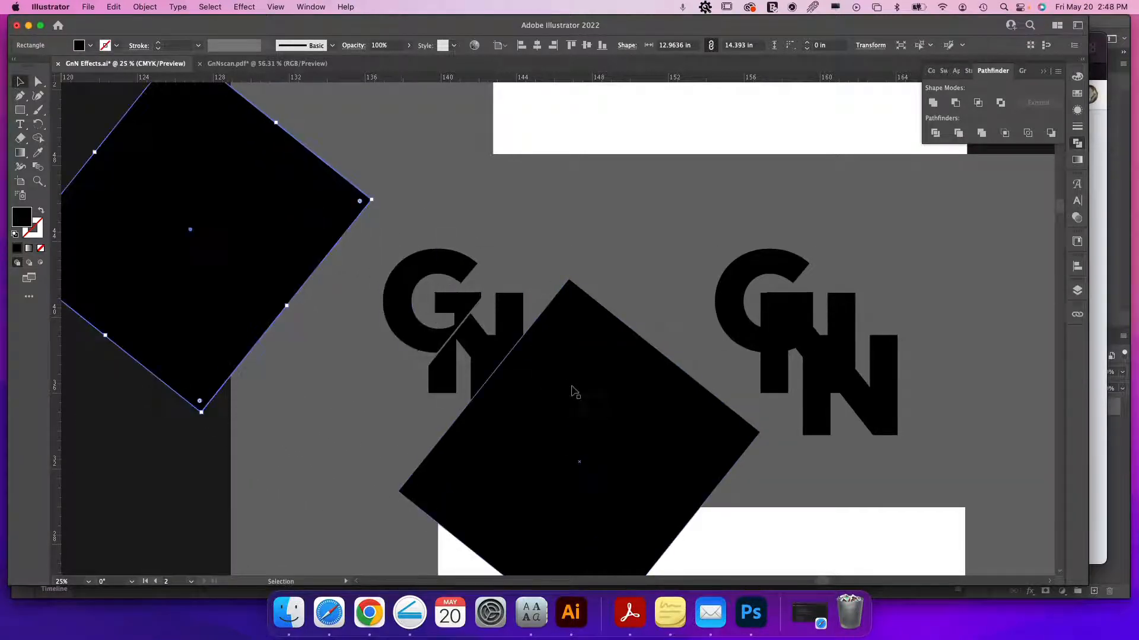
pyautogui.click(567, 383)
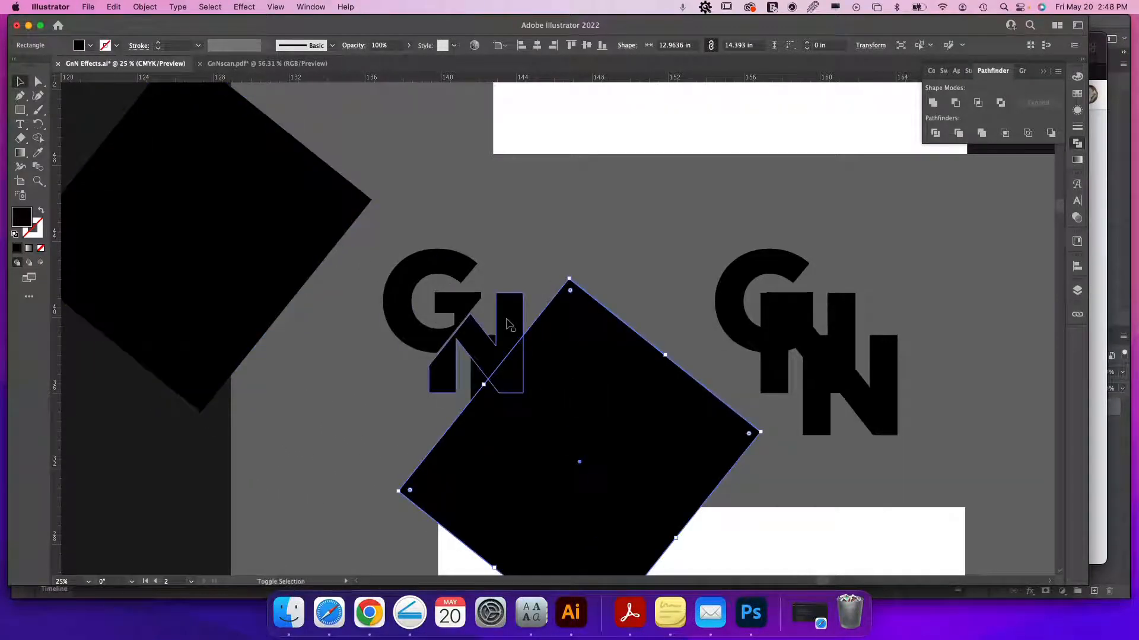
pyautogui.keyDown('shift'); pyautogui.click(508, 325); pyautogui.keyUp('shift')
pyautogui.click(956, 103)
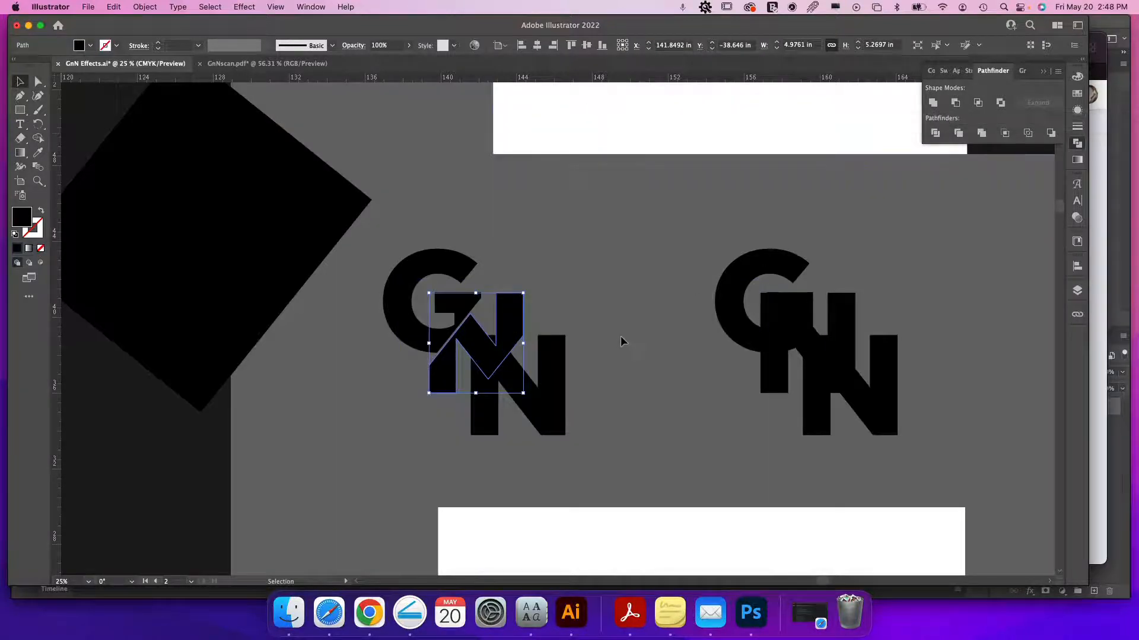
# Position the spare rectangle over the letters, its edge parallel to the first N's lower cut with a narrow gap across the second N.
pyautogui.moveTo(279, 249); pyautogui.dragTo(502, 291)
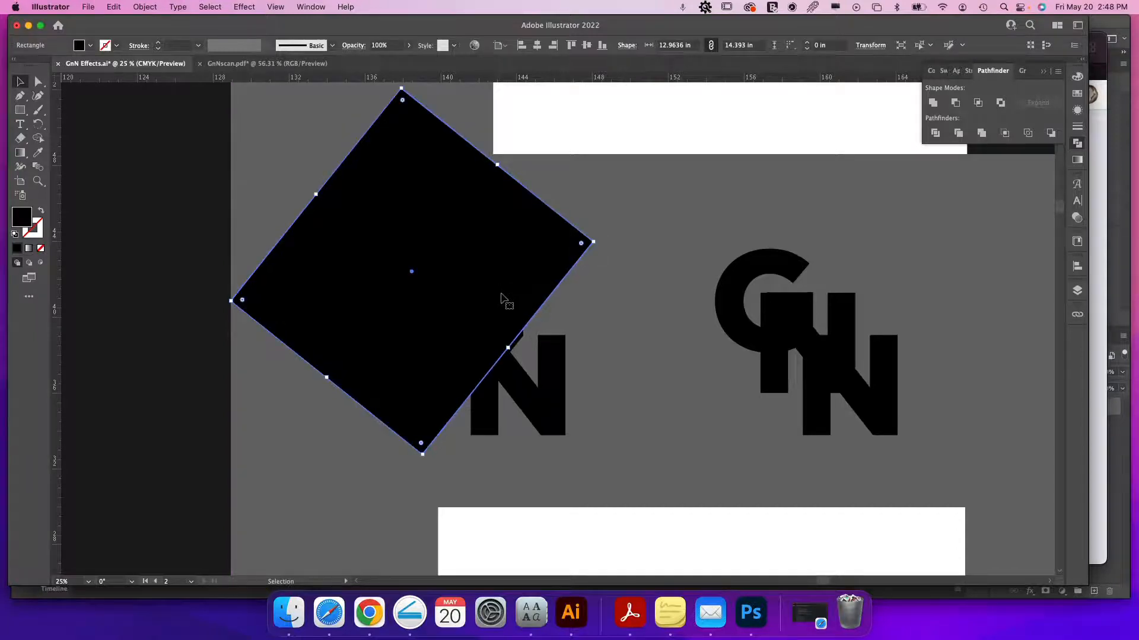
pyautogui.press('z')
pyautogui.moveTo(488, 379); pyautogui.dragTo(676, 417)
pyautogui.press('super+y')
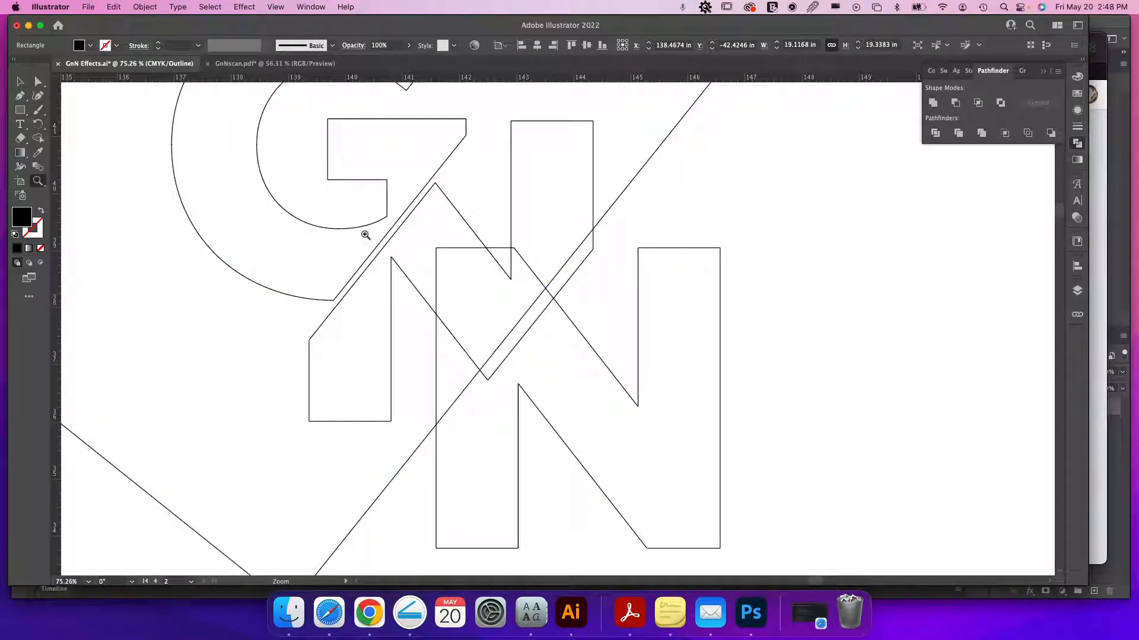
pyautogui.click(21, 82)
pyautogui.press('v')
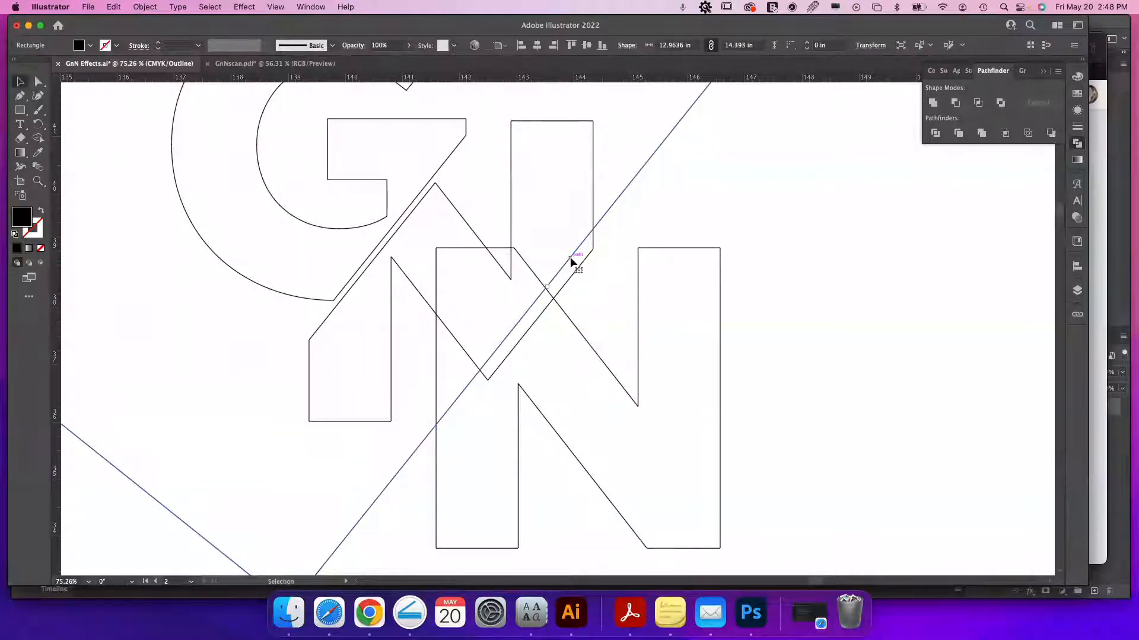
pyautogui.moveTo(571, 261); pyautogui.dragTo(581, 272)
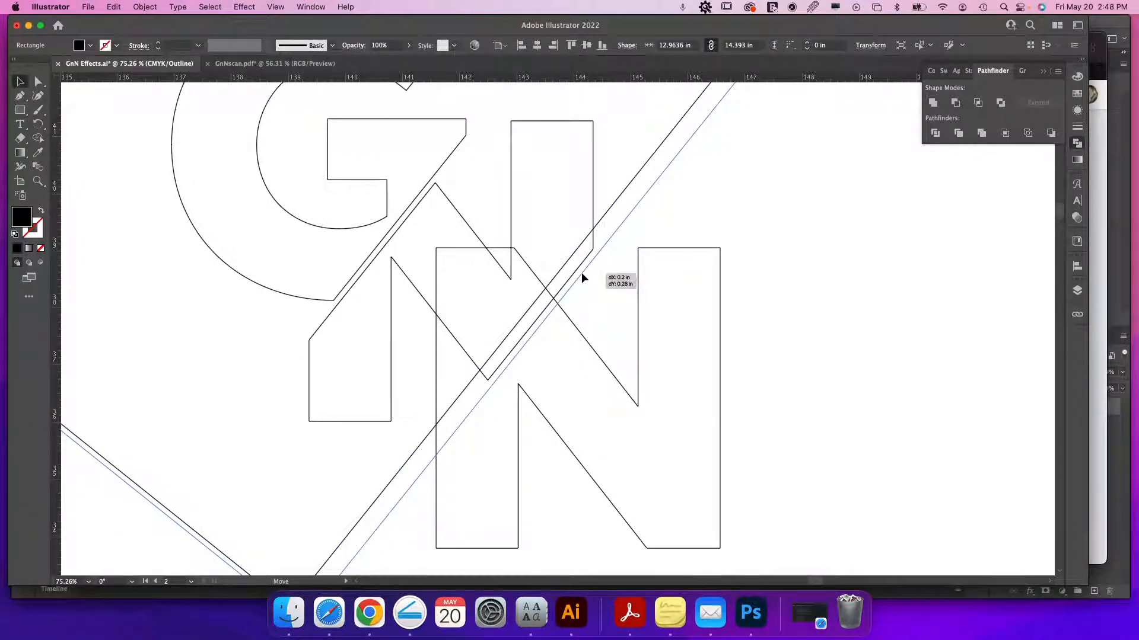
pyautogui.moveTo(581, 277); pyautogui.dragTo(581, 278)
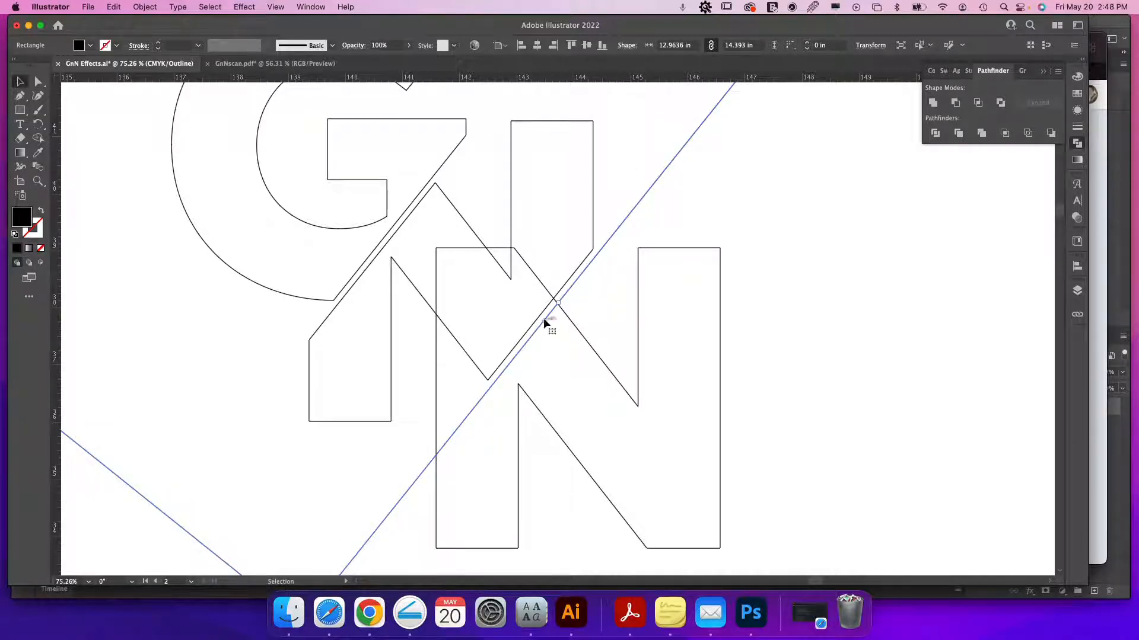
# Draw a circle about 0.0935 in across that spans the gap between the G and the first N as a spacing gauge.
pyautogui.moveTo(20, 111); pyautogui.dragTo(52, 129)
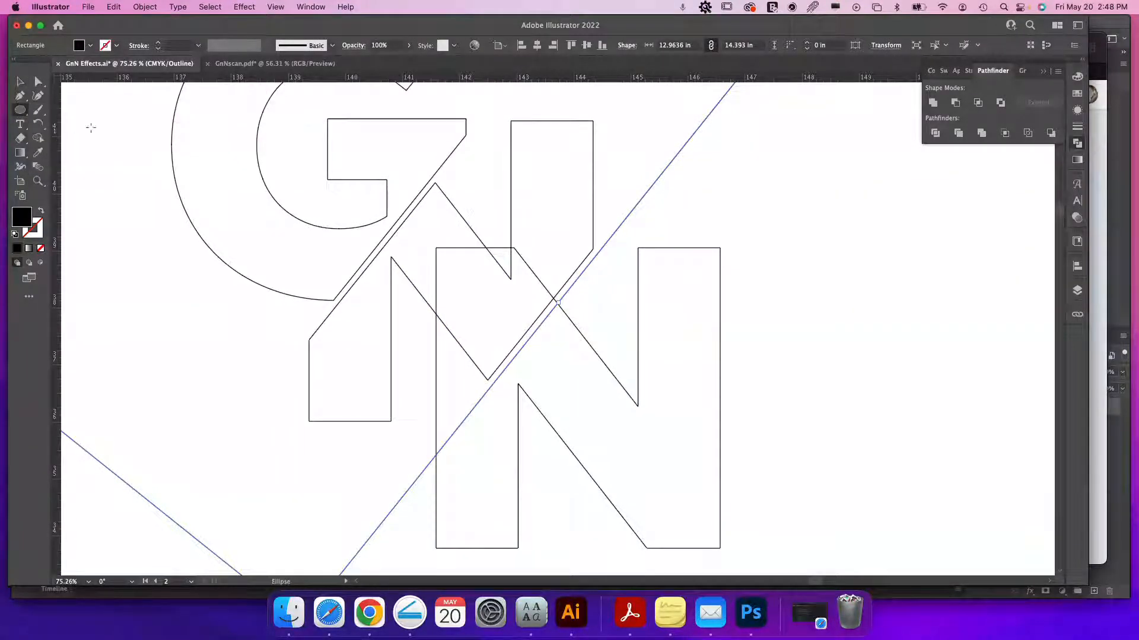
pyautogui.press('z')
pyautogui.moveTo(407, 228)
pyautogui.mouseDown()
pyautogui.moveTo(441, 232)
pyautogui.moveTo(419, 239)
pyautogui.moveTo(434, 252)
pyautogui.moveTo(408, 230)
pyautogui.mouseUp()
pyautogui.press('v')
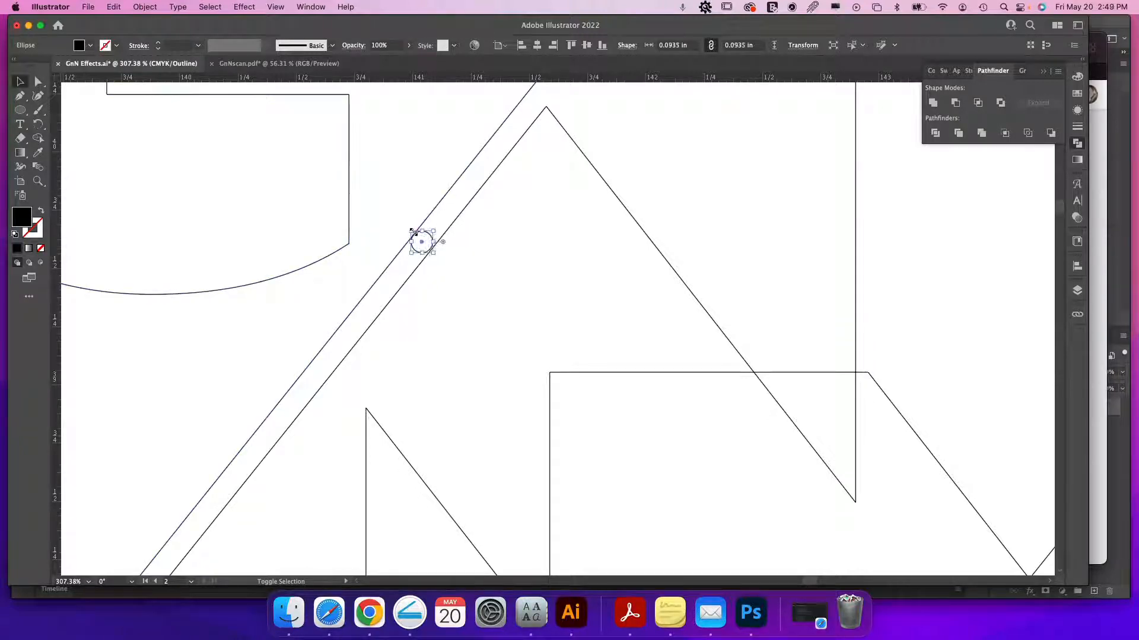
pyautogui.click(440, 247)
# Move the gauge circle between the first N's lower cut and the rectangle's edge to compare the two gap widths.
pyautogui.moveTo(422, 246); pyautogui.dragTo(869, 564)
pyautogui.moveTo(795, 542); pyautogui.dragTo(368, 276)
pyautogui.moveTo(432, 296); pyautogui.dragTo(592, 343)
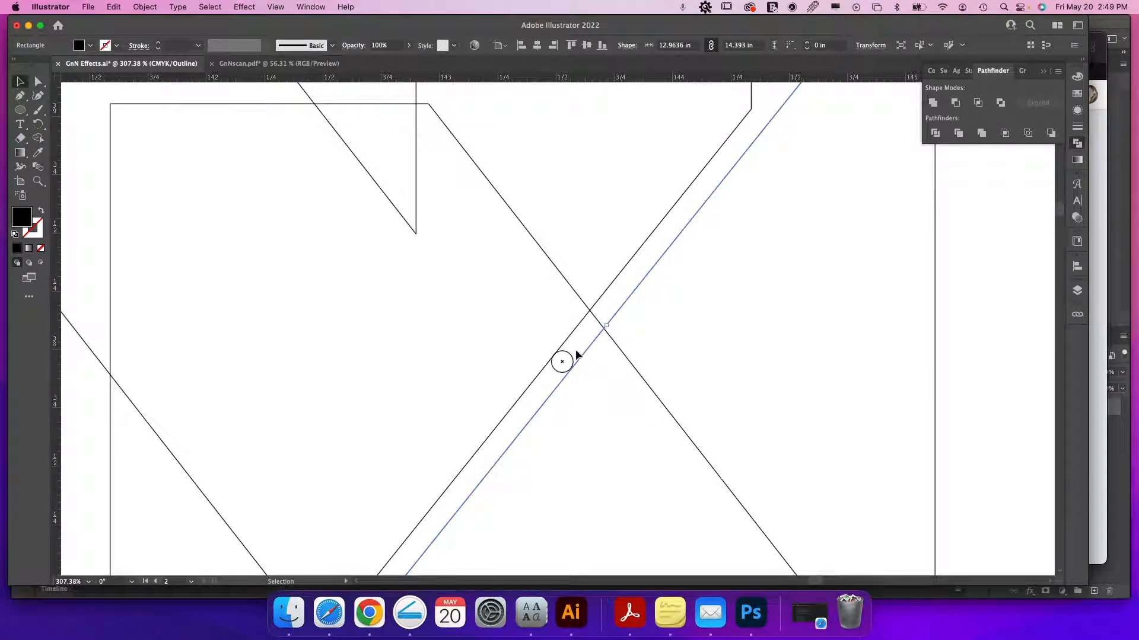
pyautogui.click(569, 357)
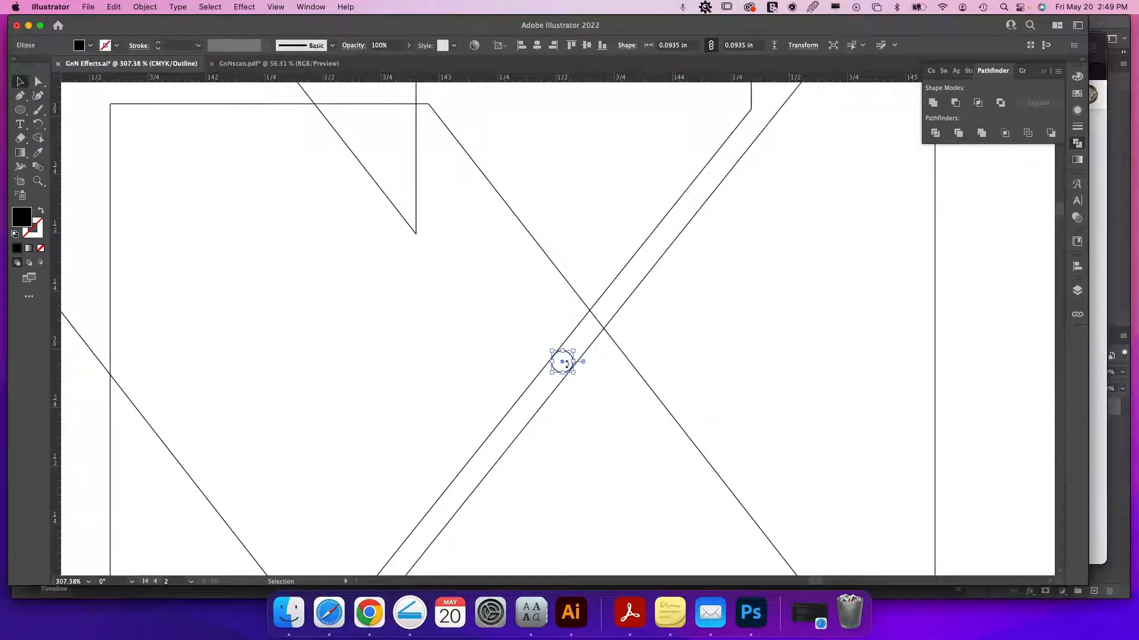
pyautogui.click(606, 358)
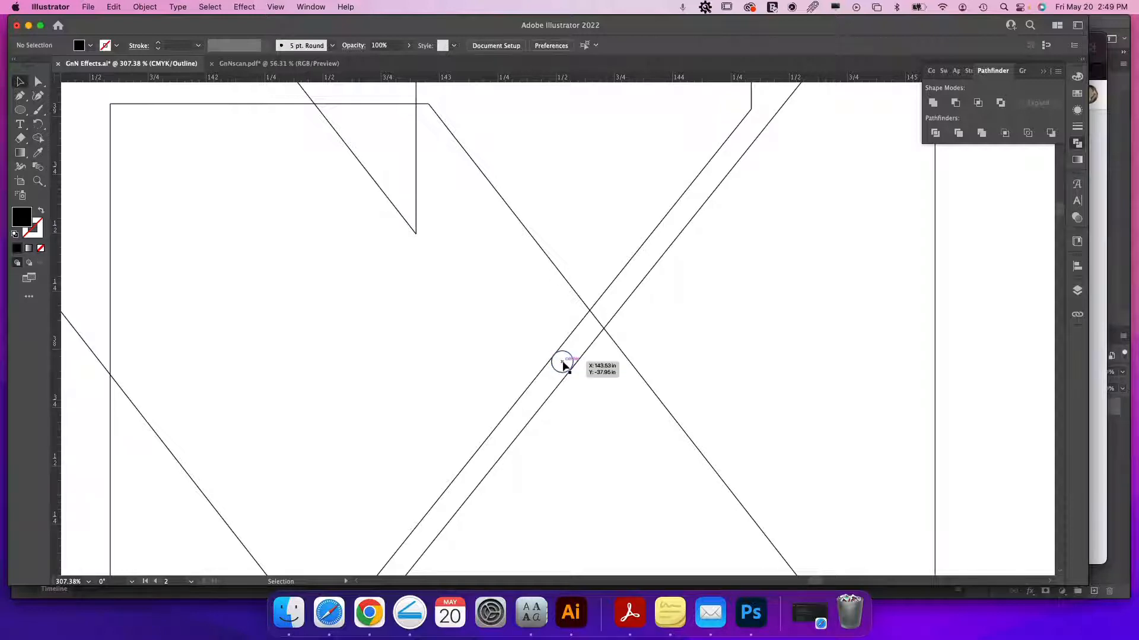
# Park the gauge circle in the empty area to the right of the second N and return to Preview mode.
pyautogui.moveTo(565, 366); pyautogui.dragTo(996, 329)
pyautogui.press('super+minus')
pyautogui.press('super+minus')
pyautogui.press('super+minus')
pyautogui.press('super+minus')
pyautogui.press('super+minus')
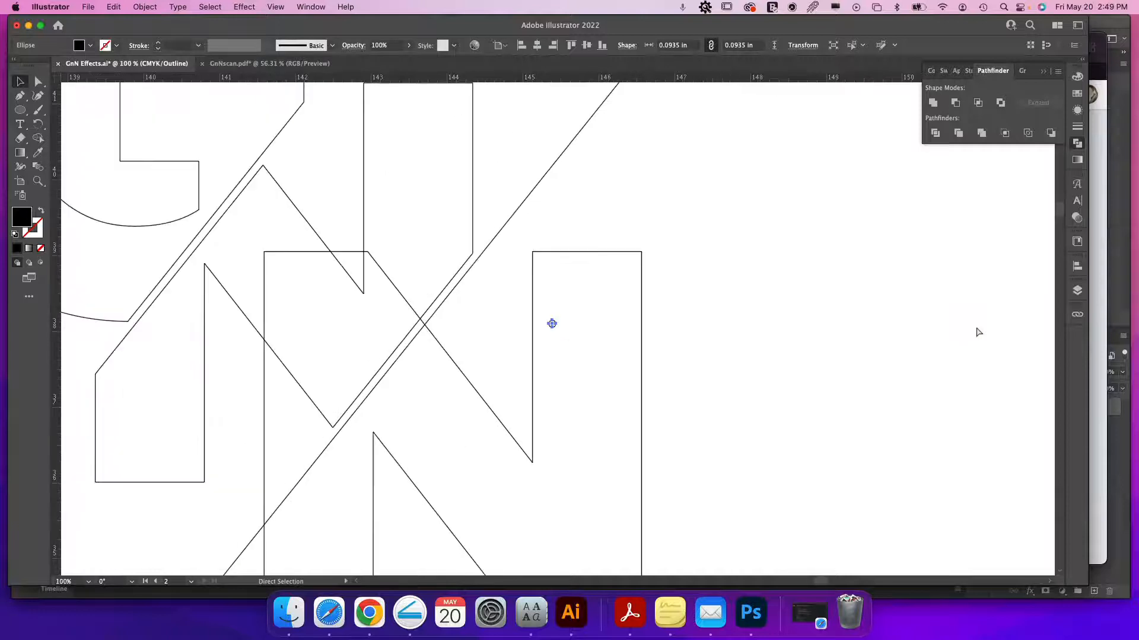
pyautogui.press('super+y')
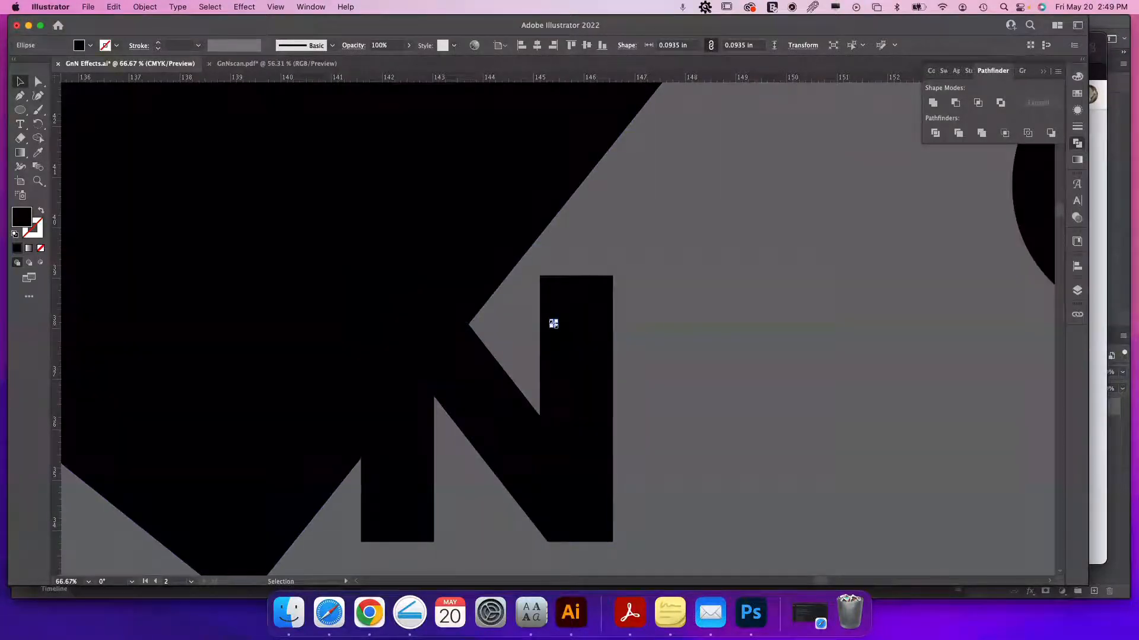
pyautogui.click(654, 314)
pyautogui.moveTo(554, 324); pyautogui.dragTo(676, 310)
pyautogui.click(661, 399)
# Try to subtract the rectangle from the second N with Minus Front.
pyautogui.click(464, 289)
pyautogui.keyDown('shift'); pyautogui.click(498, 392); pyautogui.keyUp('shift')
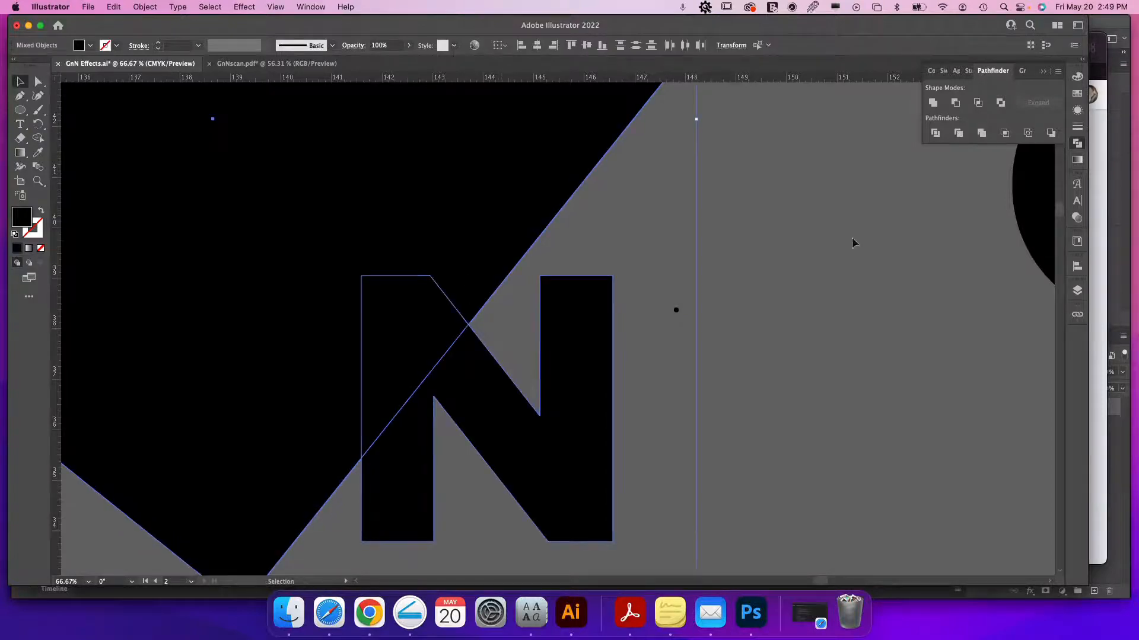
pyautogui.click(955, 103)
pyautogui.click(746, 315)
pyautogui.press('super+minus')
pyautogui.moveTo(700, 442); pyautogui.dragTo(770, 468)
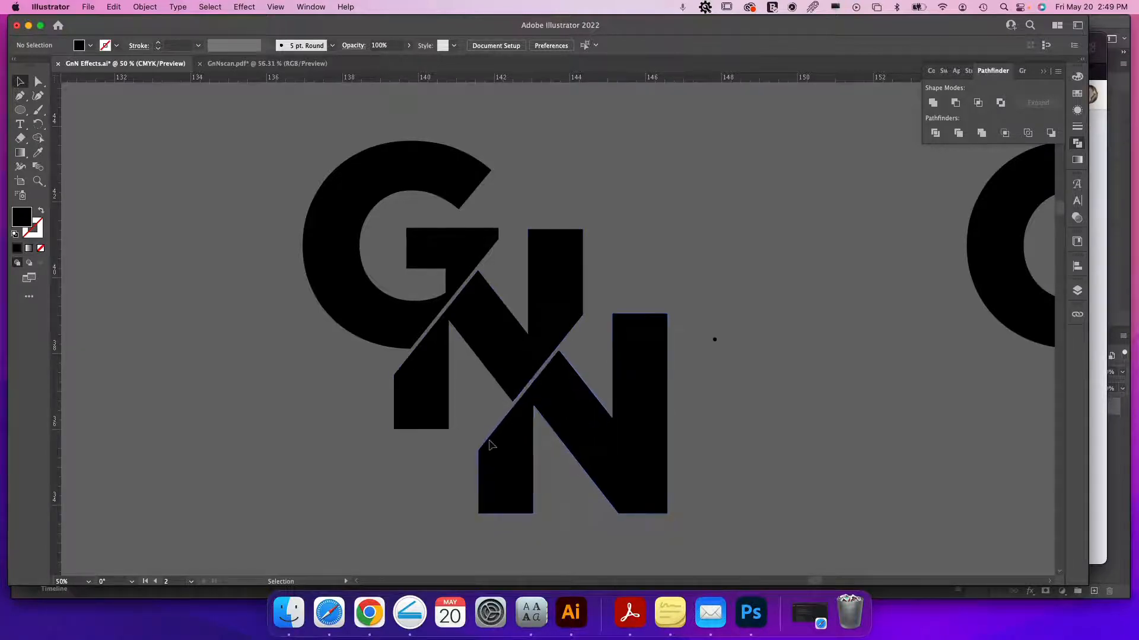
pyautogui.press('super+z')
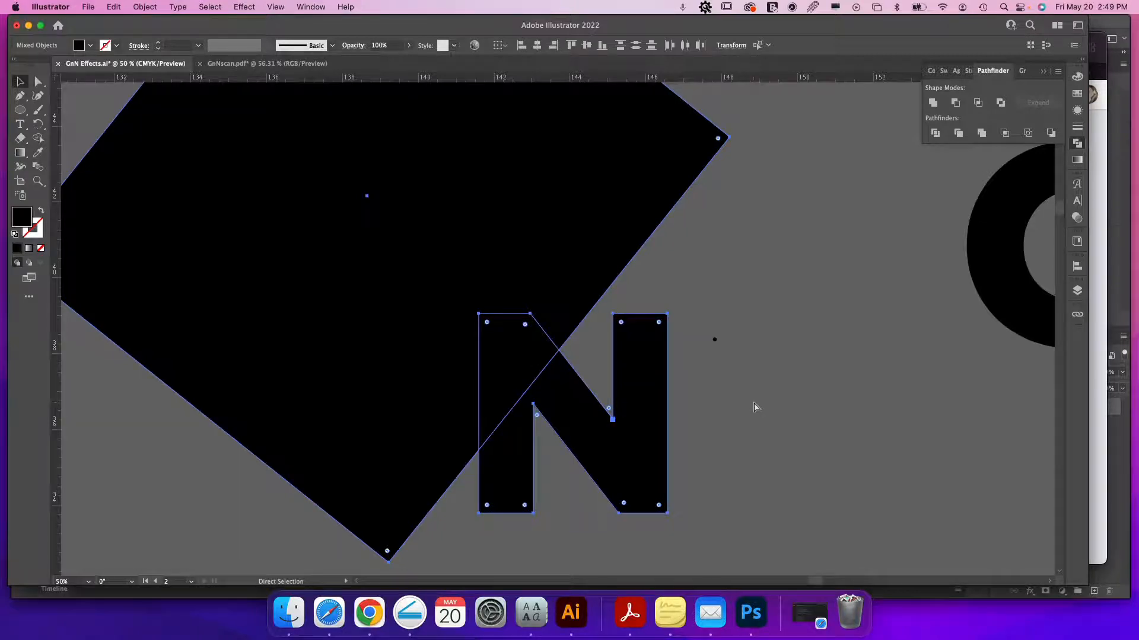
# Divide the rectangle and both Ns with the Divide pathfinder, then ungroup the resulting pieces.
pyautogui.press('v')
pyautogui.moveTo(564, 477); pyautogui.dragTo(454, 333)
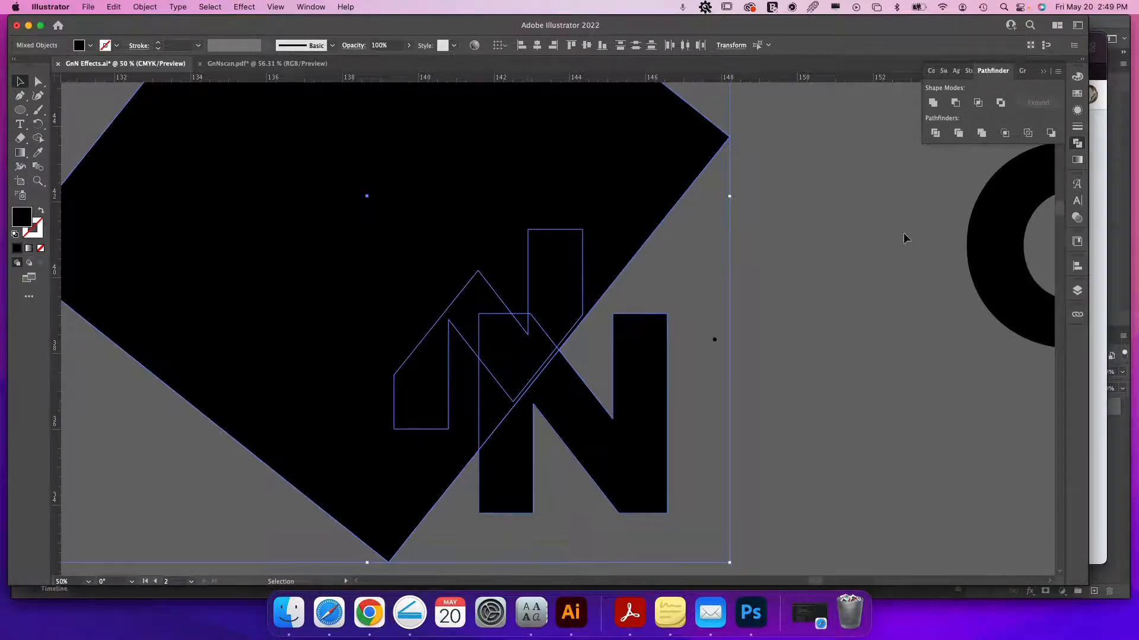
pyautogui.click(936, 136)
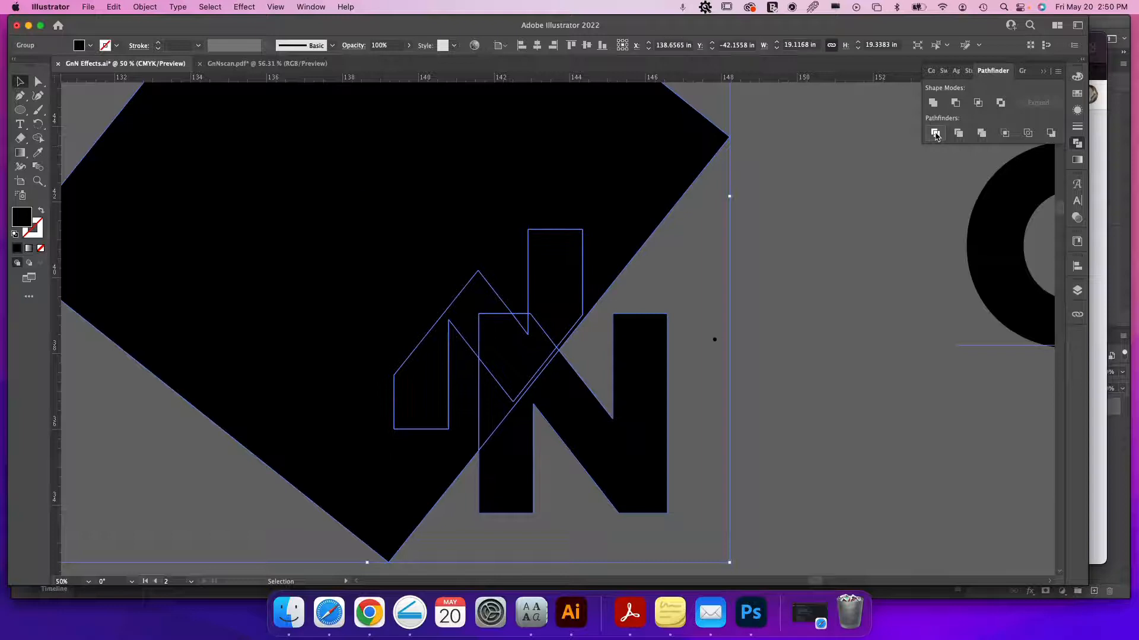
pyautogui.click(749, 385)
pyautogui.click(606, 407)
pyautogui.rightClick(571, 304)
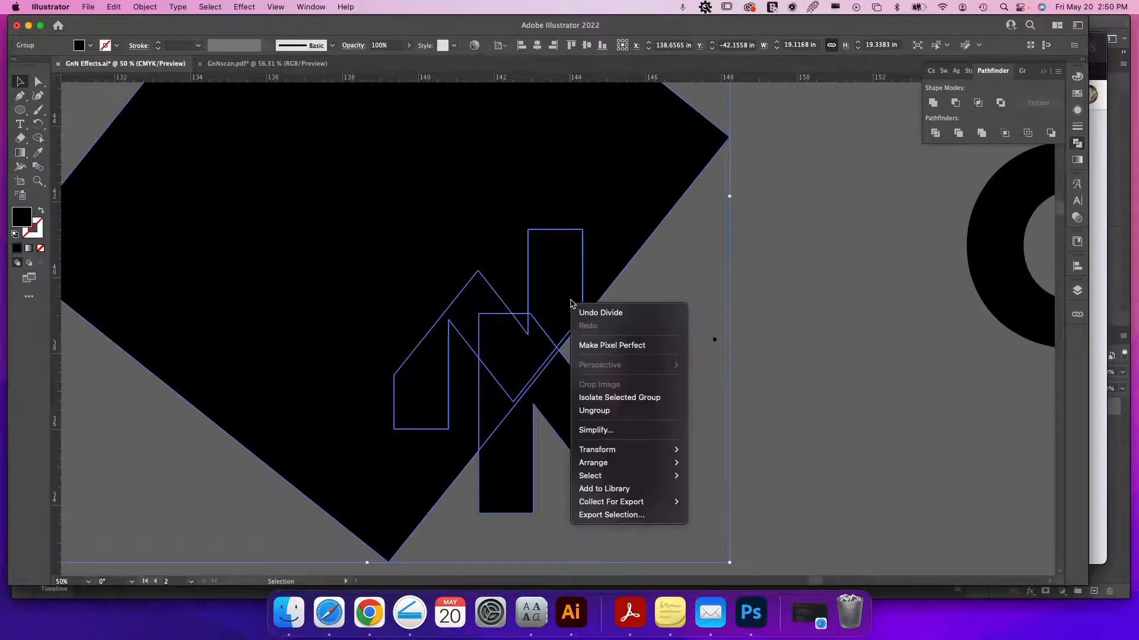
pyautogui.click(596, 410)
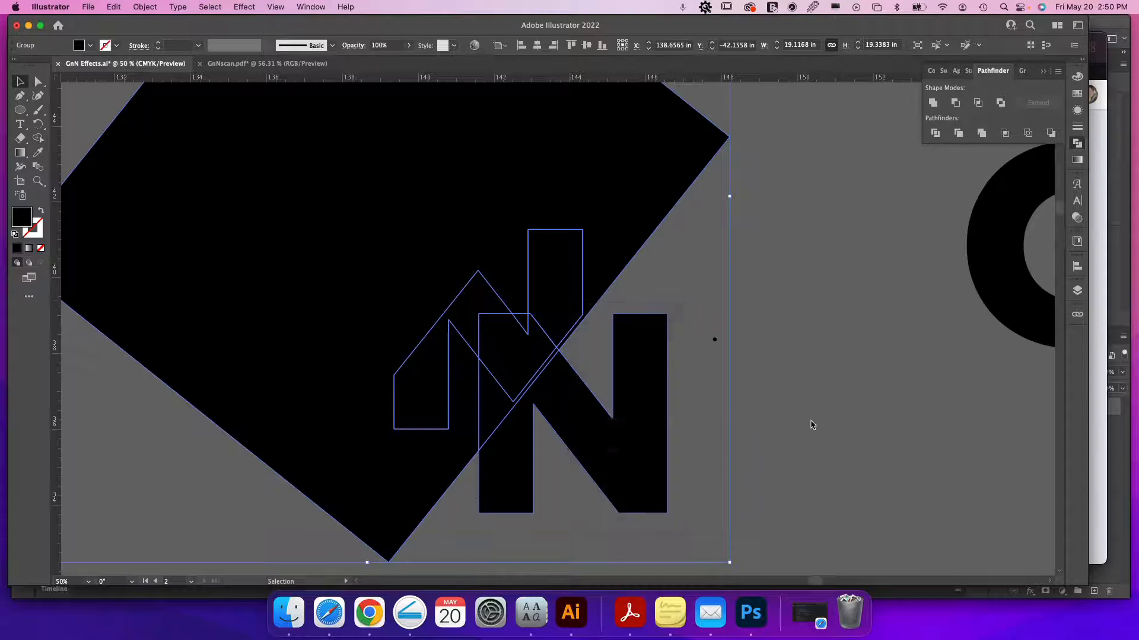
pyautogui.click(809, 415)
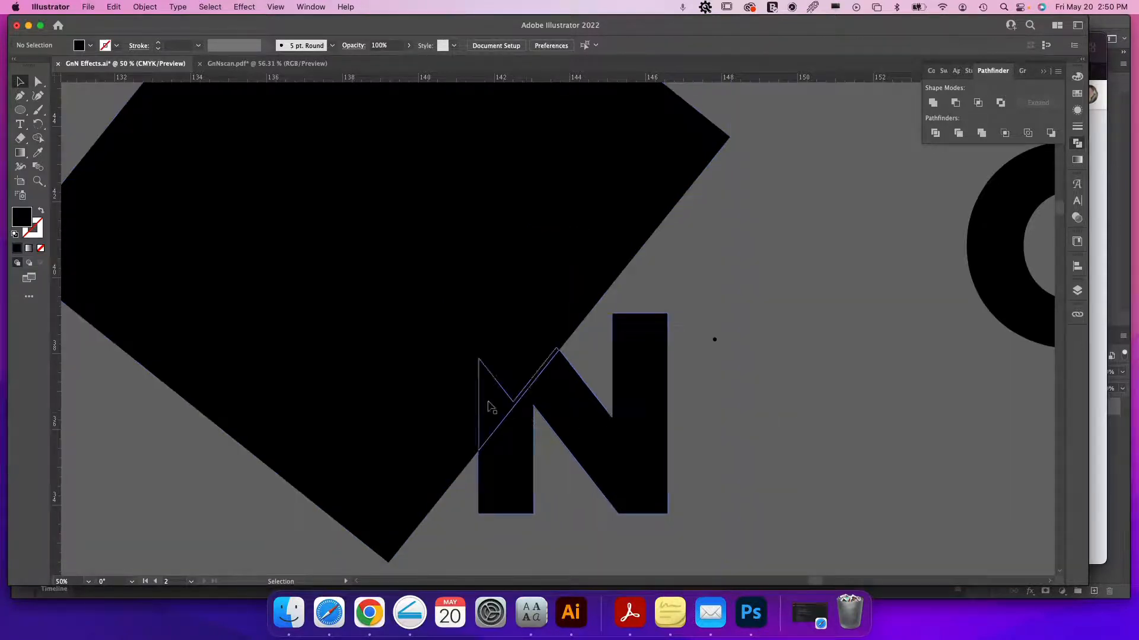
# Delete the large rectangle piece and the small leftover fragment between the first N's diagonal and its right stem.
pyautogui.click(662, 203)
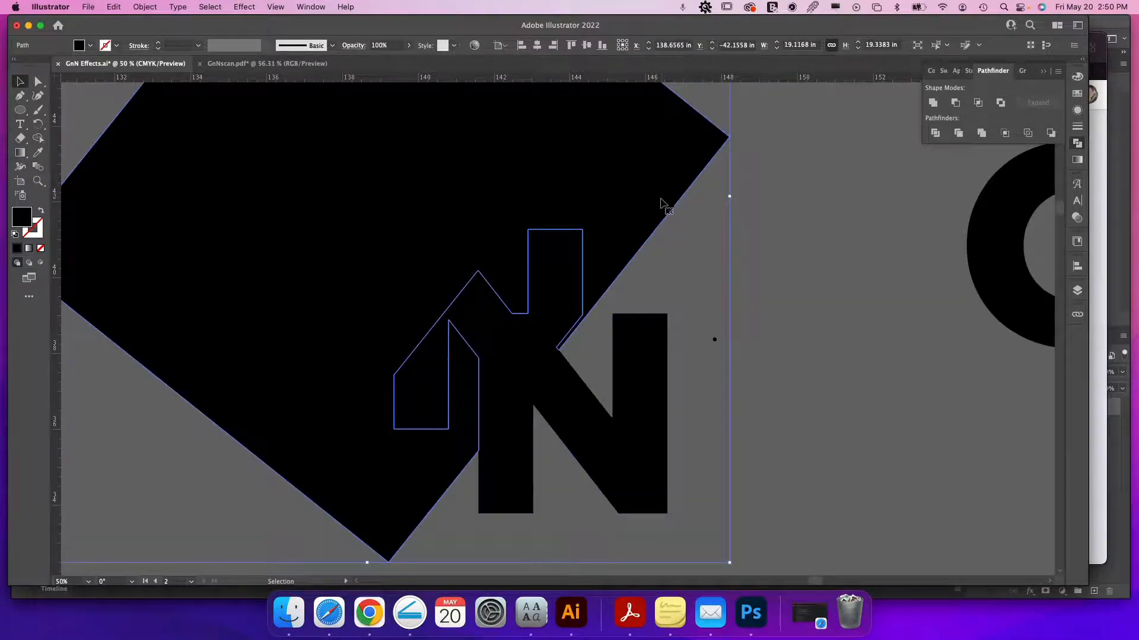
pyautogui.press('Delete')
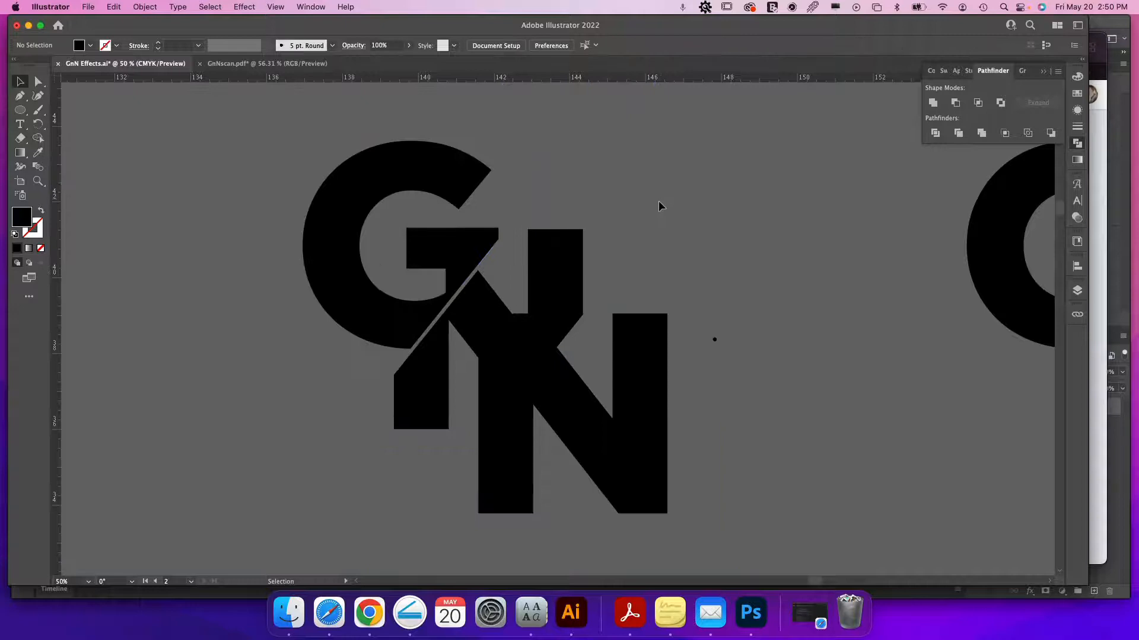
pyautogui.press('super+minus')
pyautogui.press('super+z')
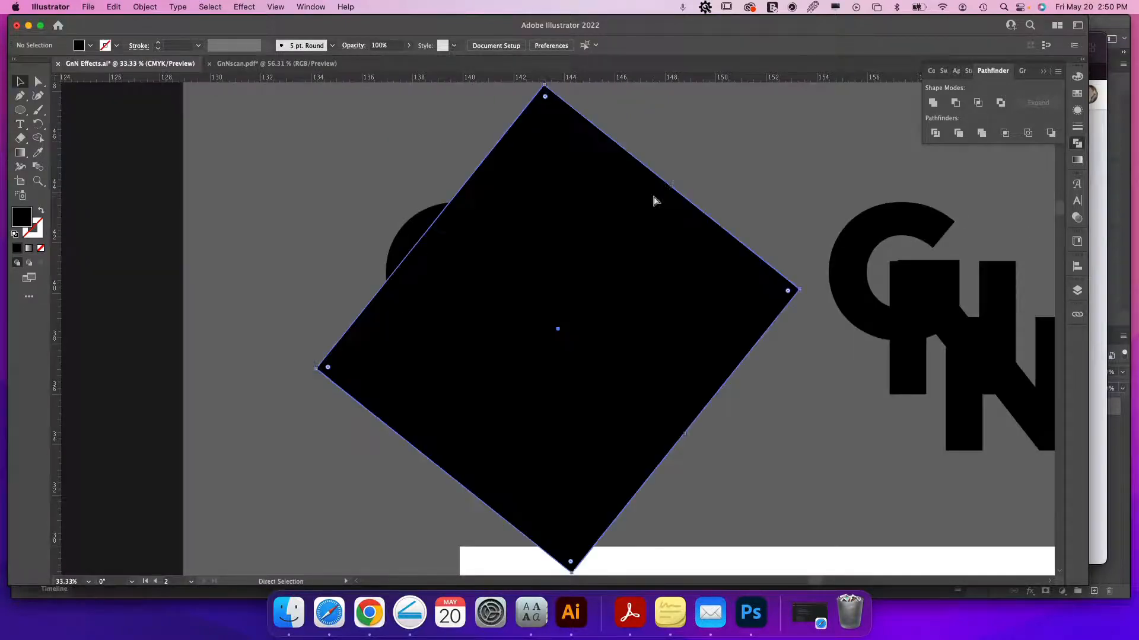
pyautogui.press('super+shift+z')
pyautogui.press('z')
pyautogui.moveTo(532, 362); pyautogui.dragTo(631, 407)
pyautogui.press('v')
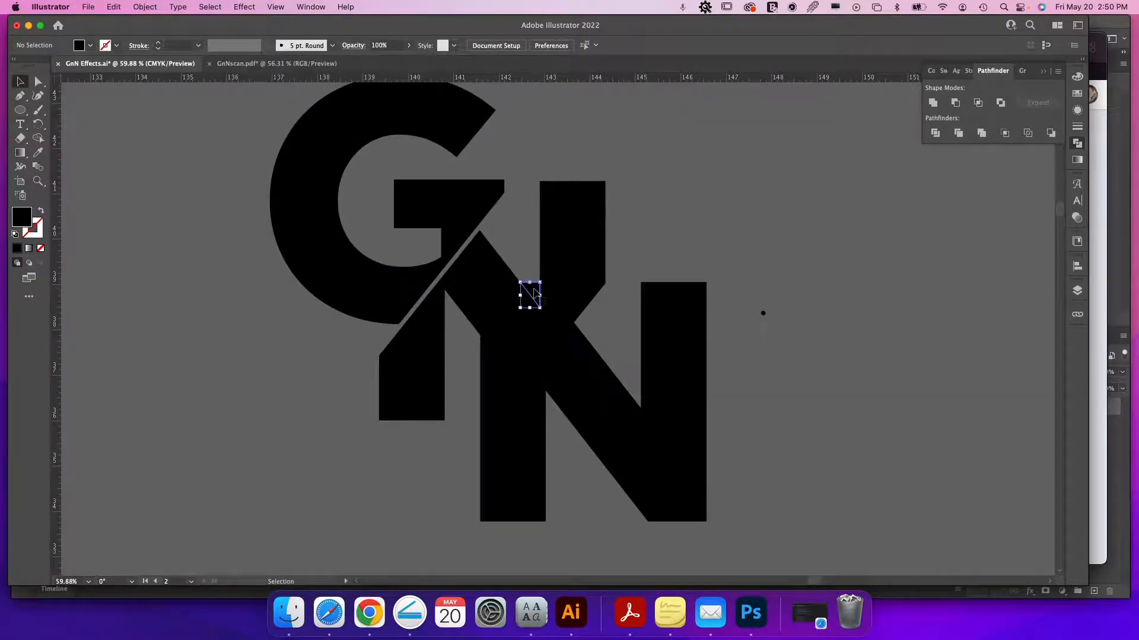
pyautogui.click(536, 293)
pyautogui.press('Delete')
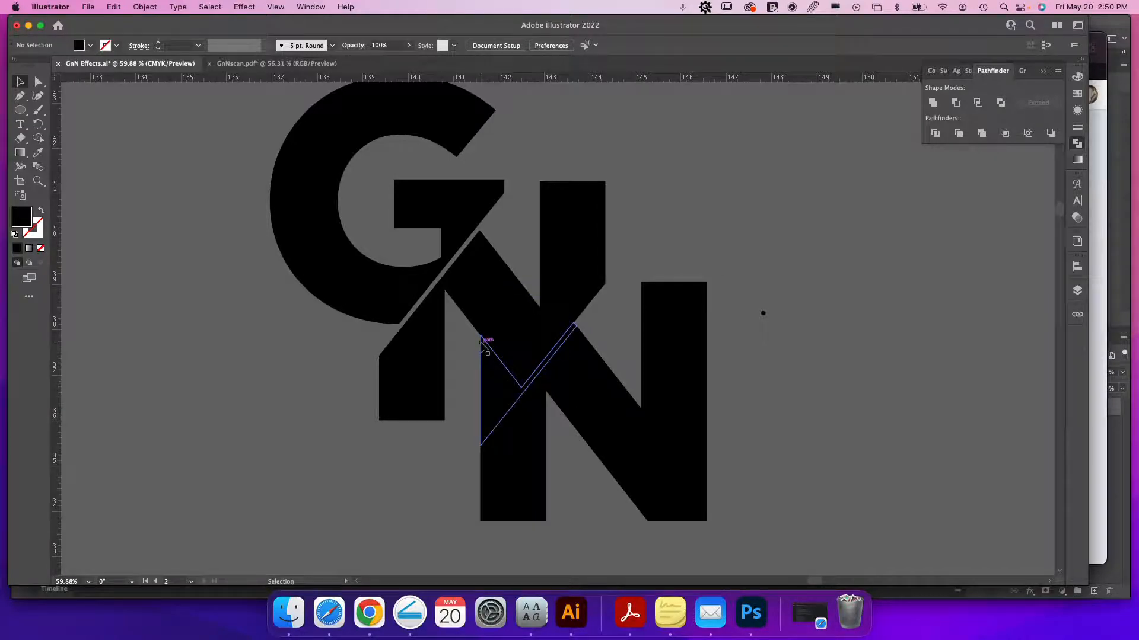
# Move the gauge circle onto the second N's divided fragment beside the first N's diagonal and fill it yellow.
pyautogui.press('z')
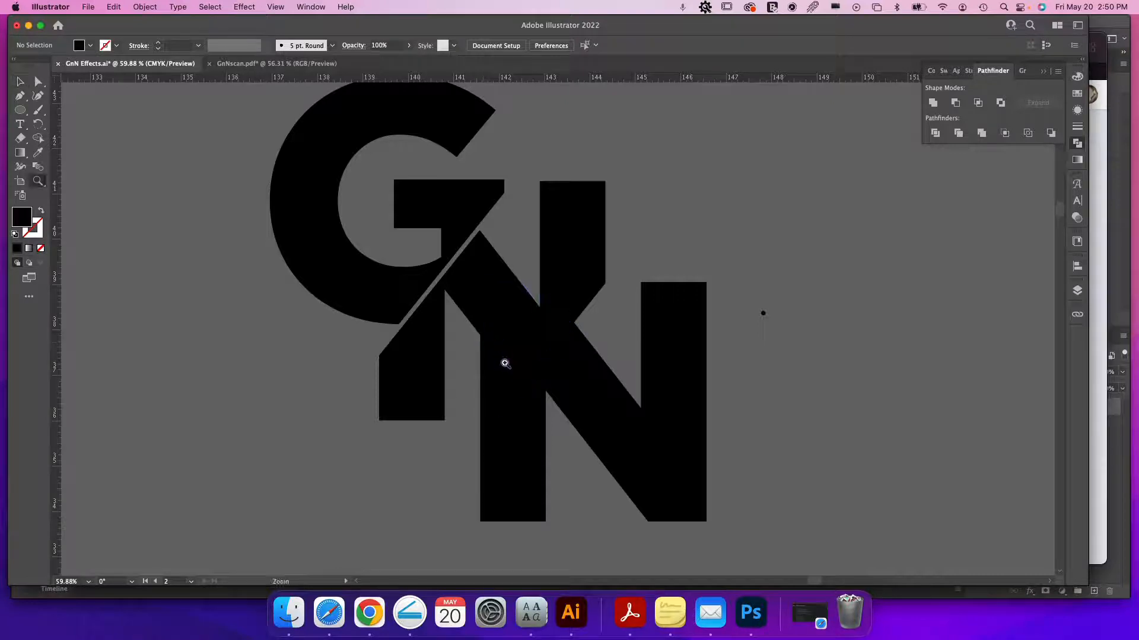
pyautogui.moveTo(520, 370); pyautogui.dragTo(617, 409)
pyautogui.click(478, 386)
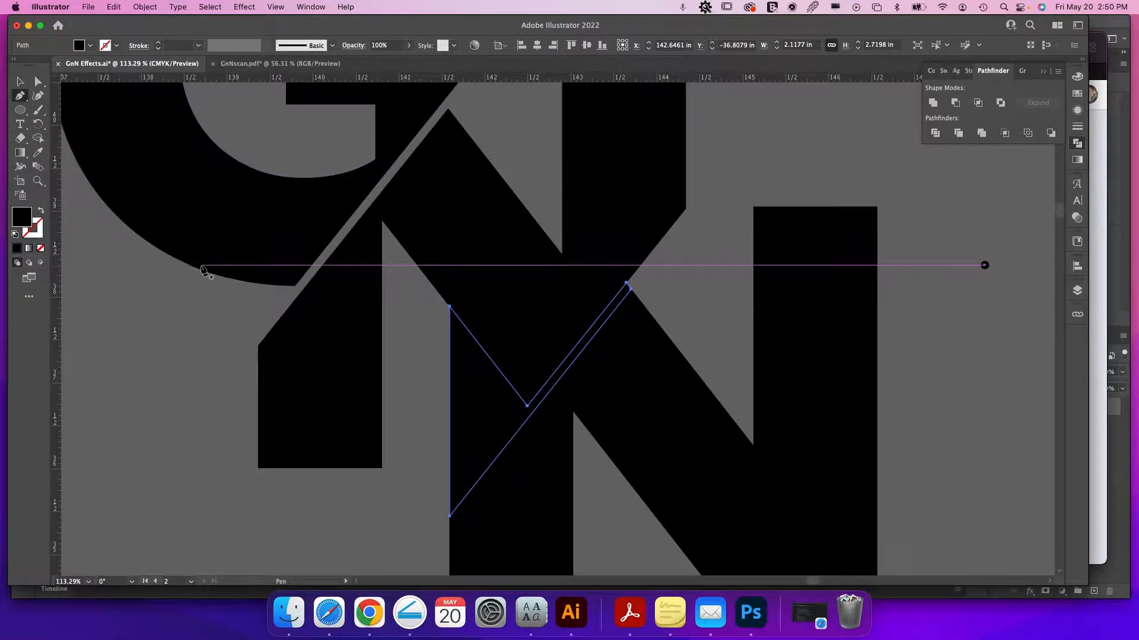
pyautogui.click(922, 304)
pyautogui.moveTo(987, 266); pyautogui.dragTo(477, 336)
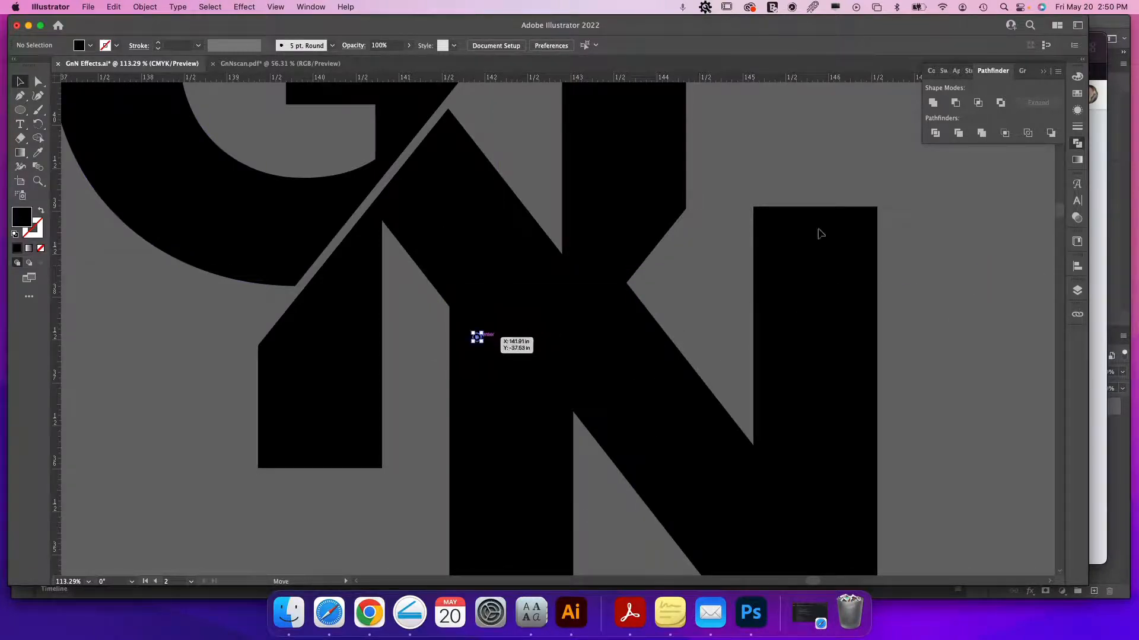
pyautogui.click(1077, 76)
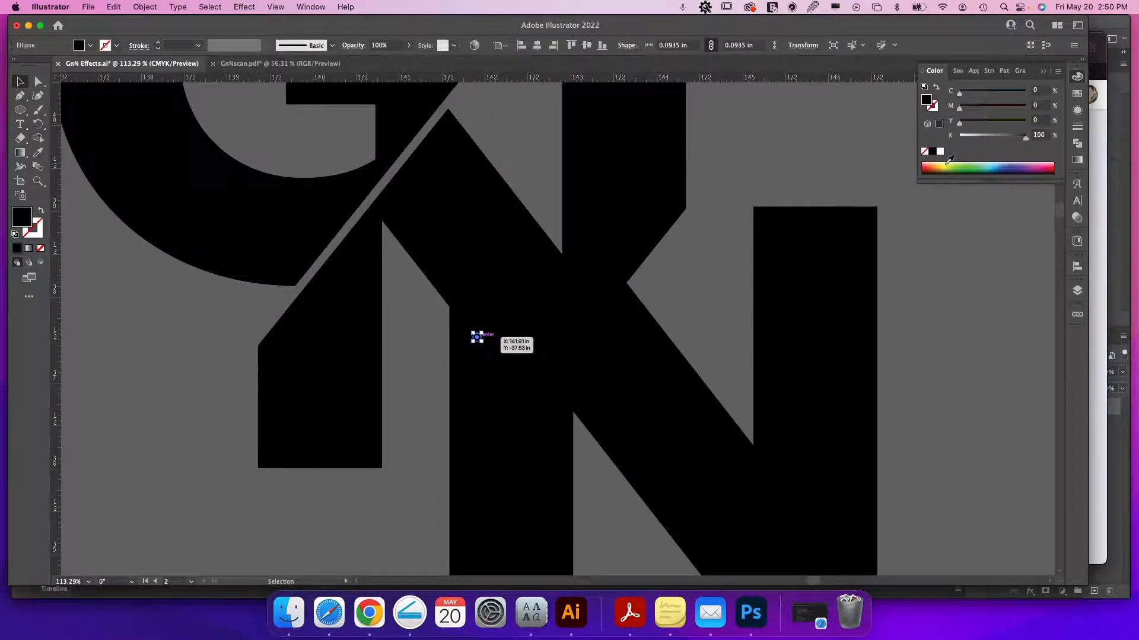
pyautogui.click(948, 165)
# In Outline mode, set the gauge circle and a copy against the first N's lower diagonal, at the second N's stem edge and the bottom corner.
pyautogui.press('z')
pyautogui.moveTo(475, 338); pyautogui.dragTo(581, 376)
pyautogui.press('super+y')
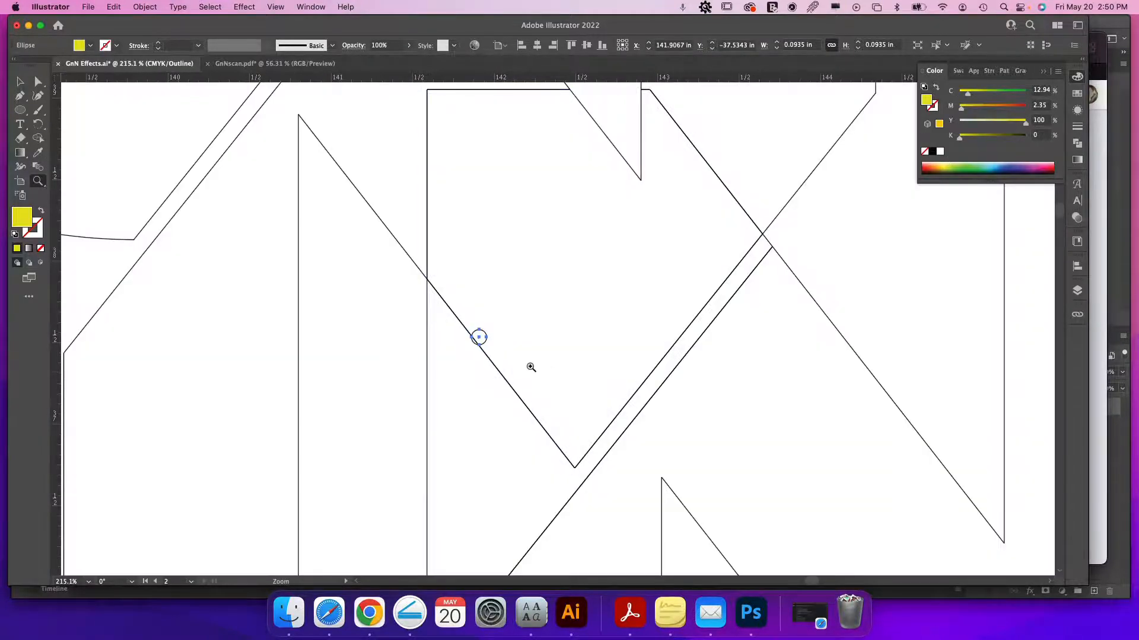
pyautogui.press('v')
pyautogui.click(504, 343)
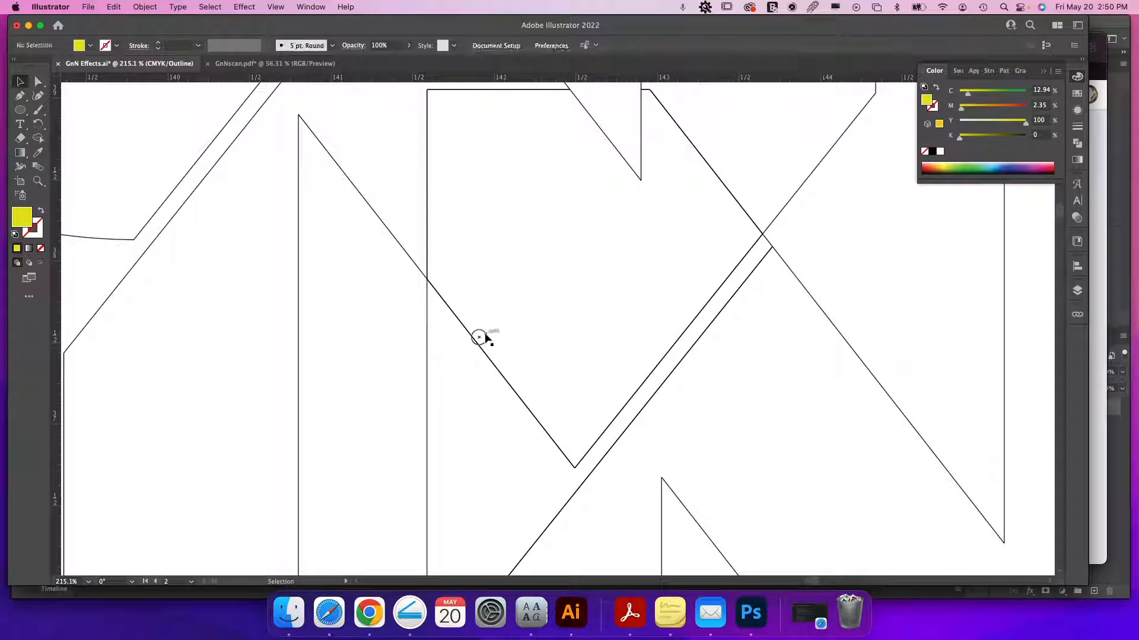
pyautogui.moveTo(485, 335); pyautogui.dragTo(559, 474)
pyautogui.click(425, 302)
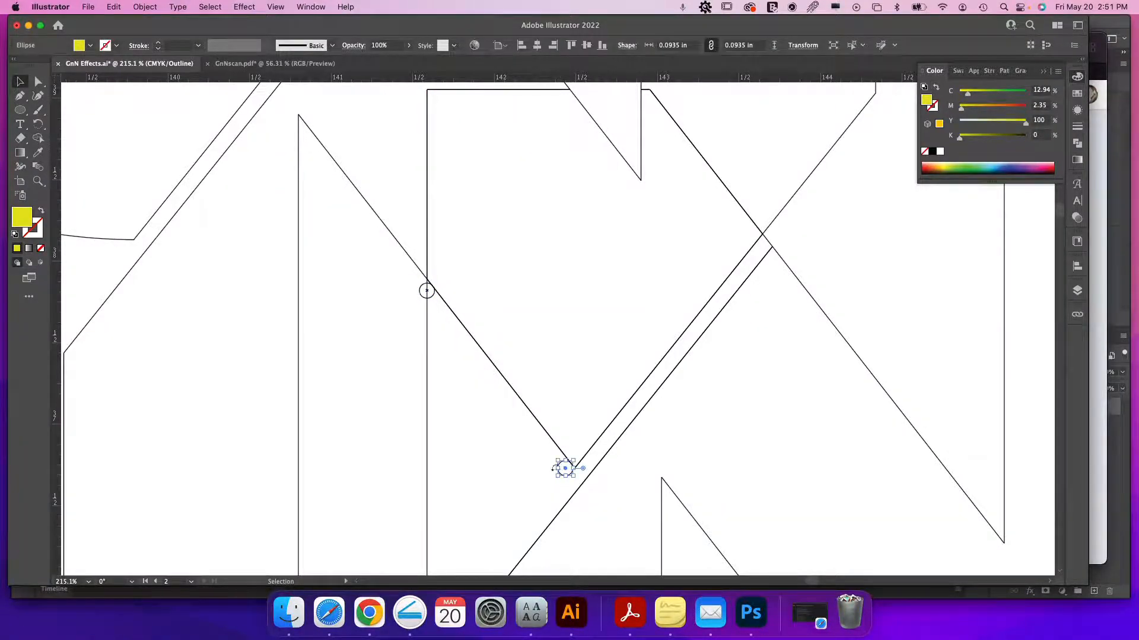
# Draw a closed Pen shape over the overlap, its lower-left edge running along both circles parallel to the first N's diagonal.
pyautogui.press('p')
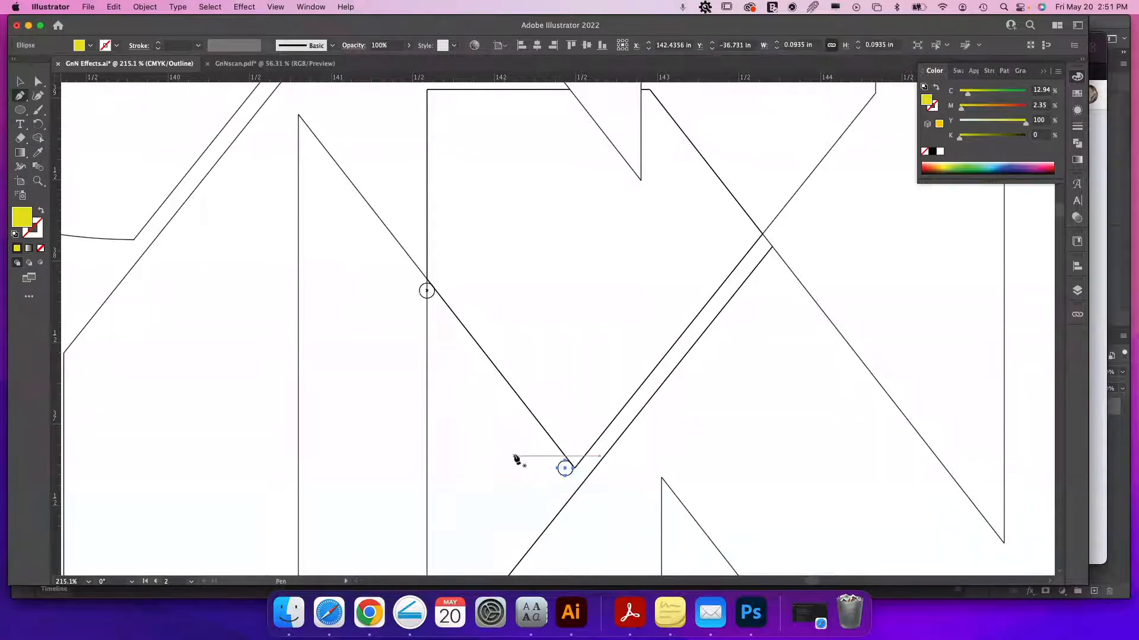
pyautogui.click(359, 275)
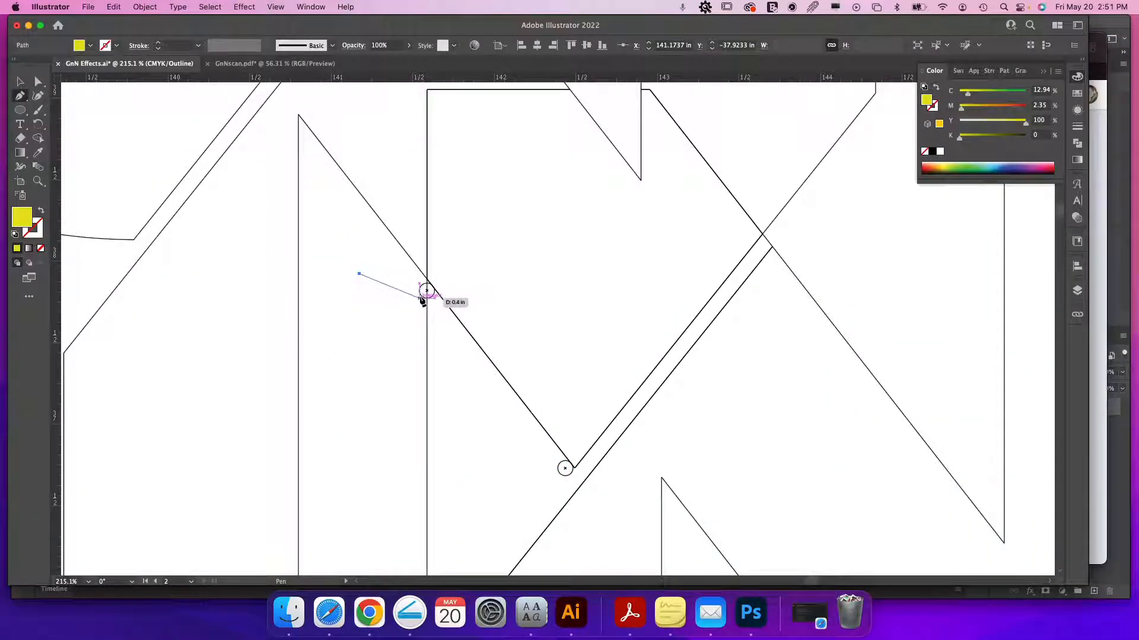
pyautogui.click(422, 296)
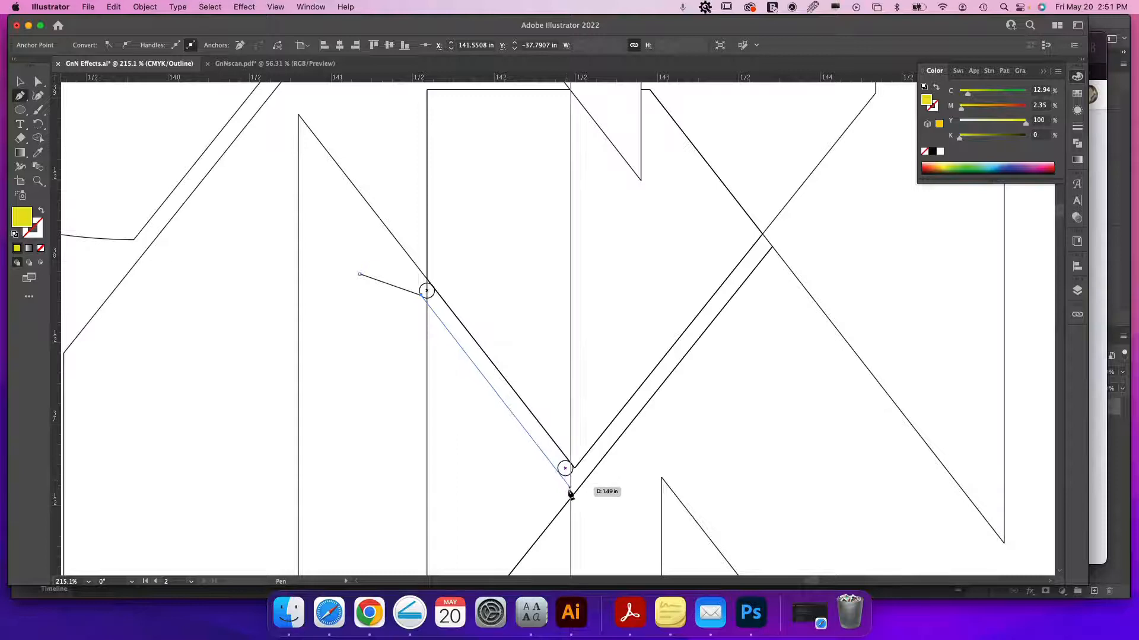
pyautogui.click(587, 509)
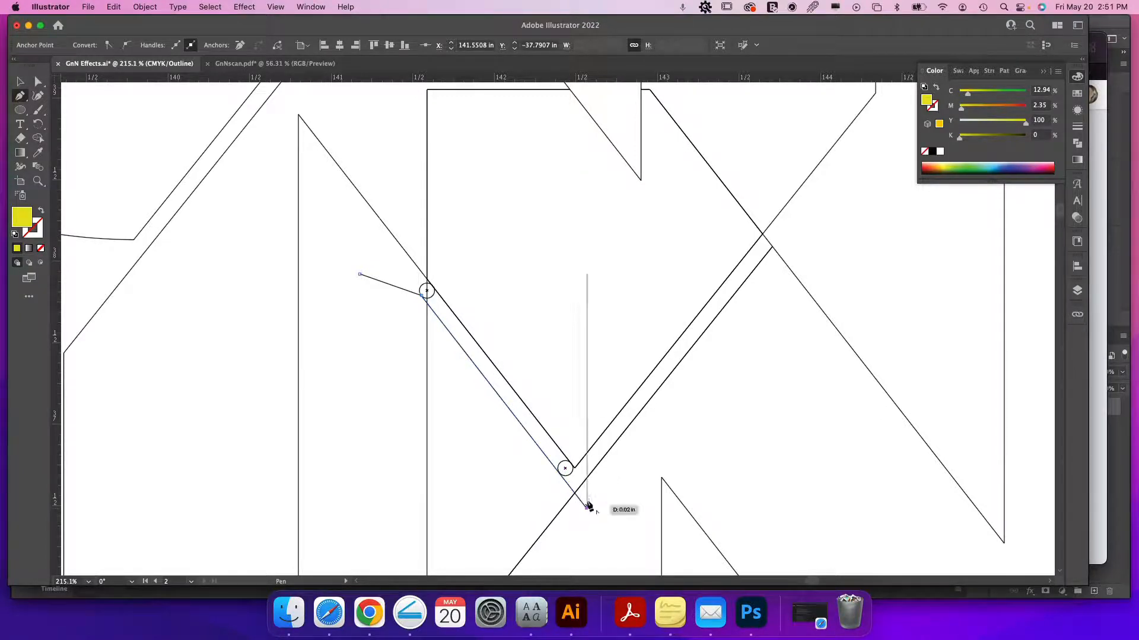
pyautogui.click(842, 223)
pyautogui.moveTo(715, 157); pyautogui.dragTo(693, 167)
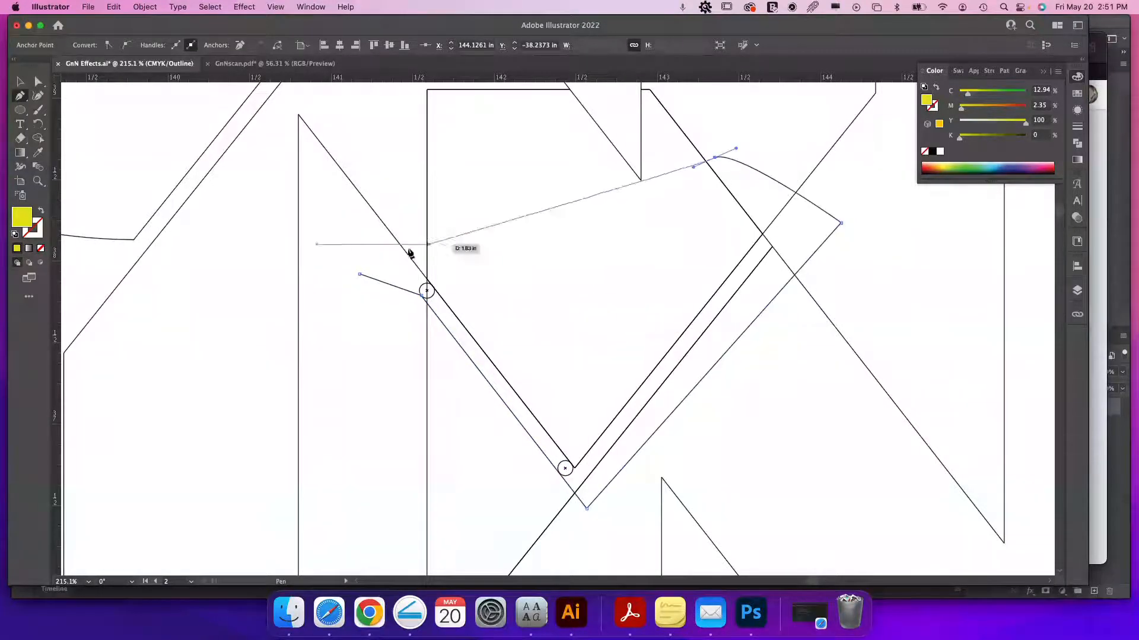
pyautogui.click(359, 274)
pyautogui.press('v')
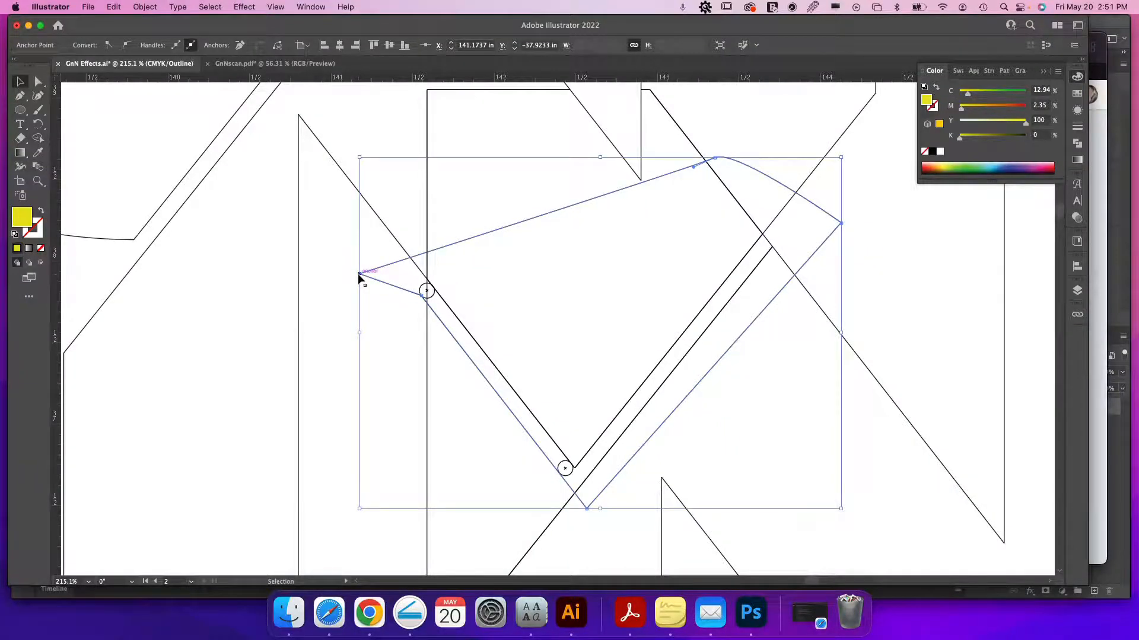
# Back in Preview mode, subtract the drawn Pen shape from the second N's lower-left stem fragment using Minus Front.
pyautogui.press('super+y')
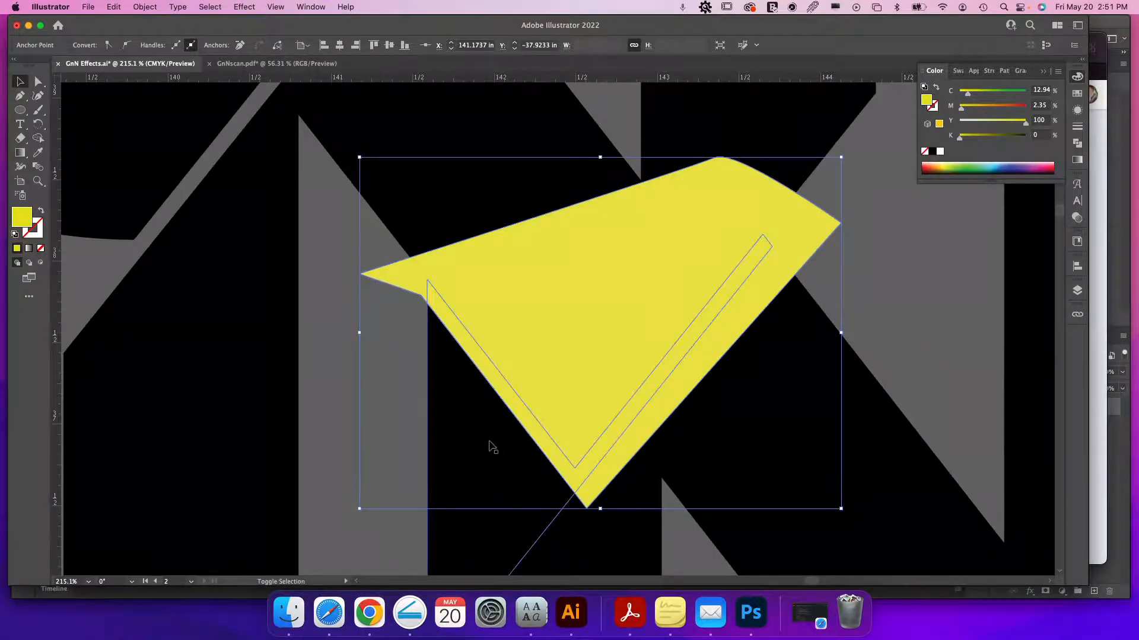
pyautogui.keyDown('shift'); pyautogui.click(485, 439); pyautogui.keyUp('shift')
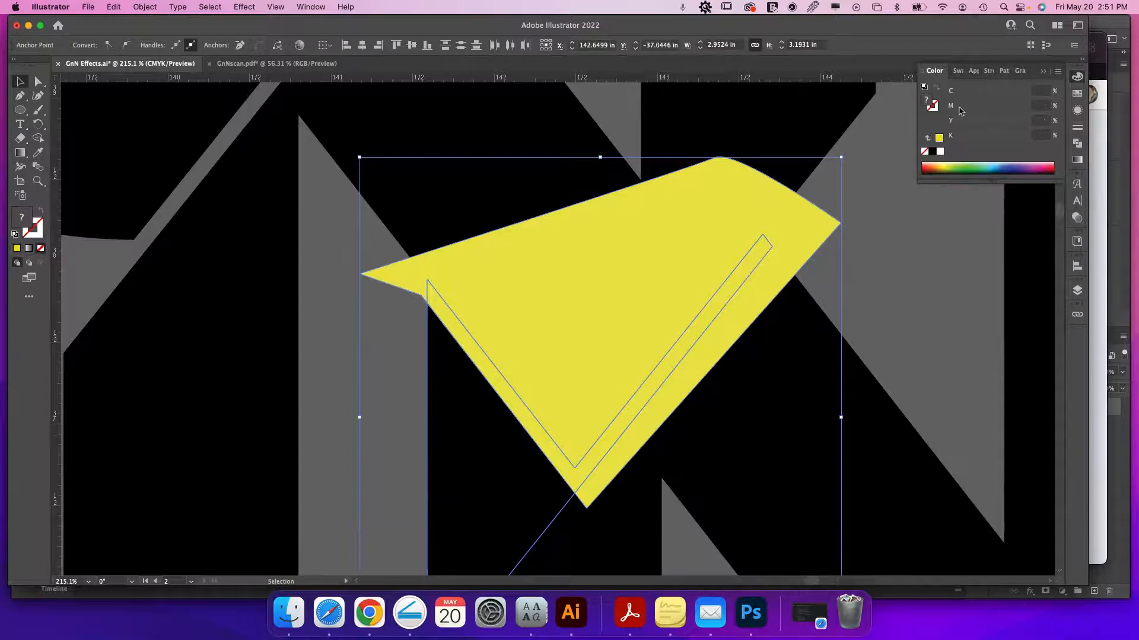
pyautogui.click(1078, 144)
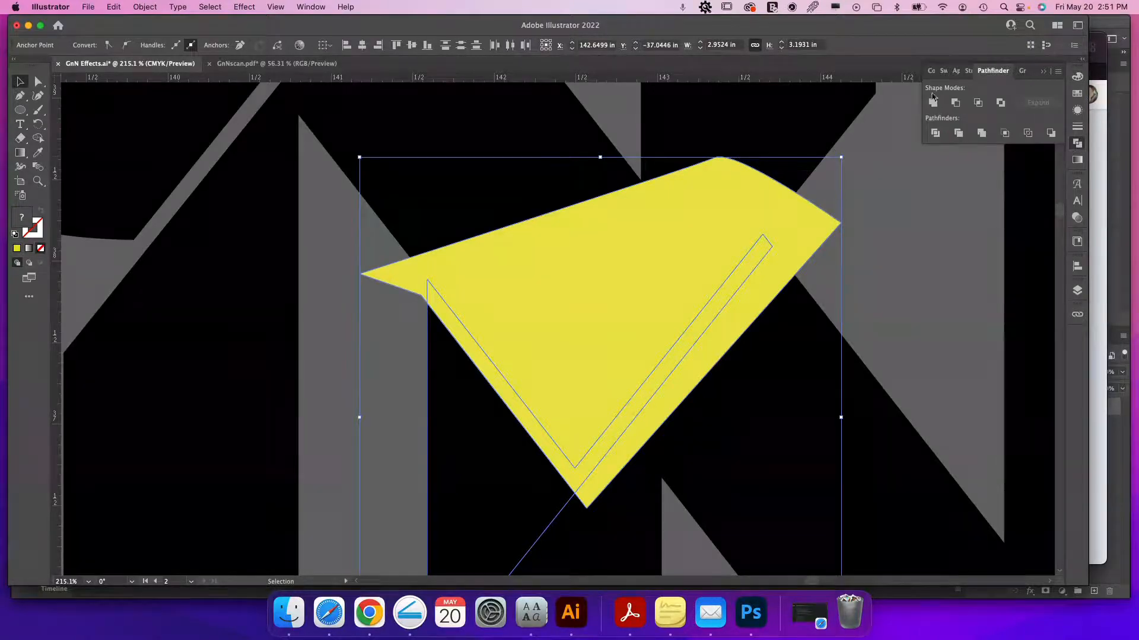
pyautogui.click(955, 103)
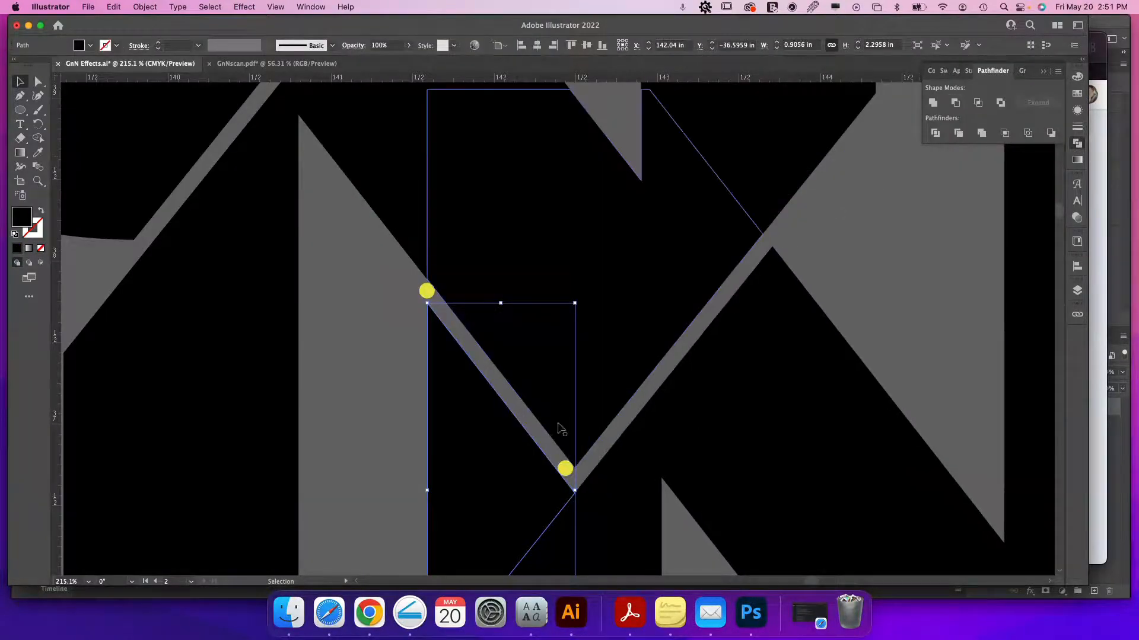
# Delete one of the two yellow gauge circles and move the other to empty space right of the monogram.
pyautogui.moveTo(566, 470); pyautogui.dragTo(399, 452)
pyautogui.moveTo(427, 290); pyautogui.dragTo(381, 411)
pyautogui.press('Delete')
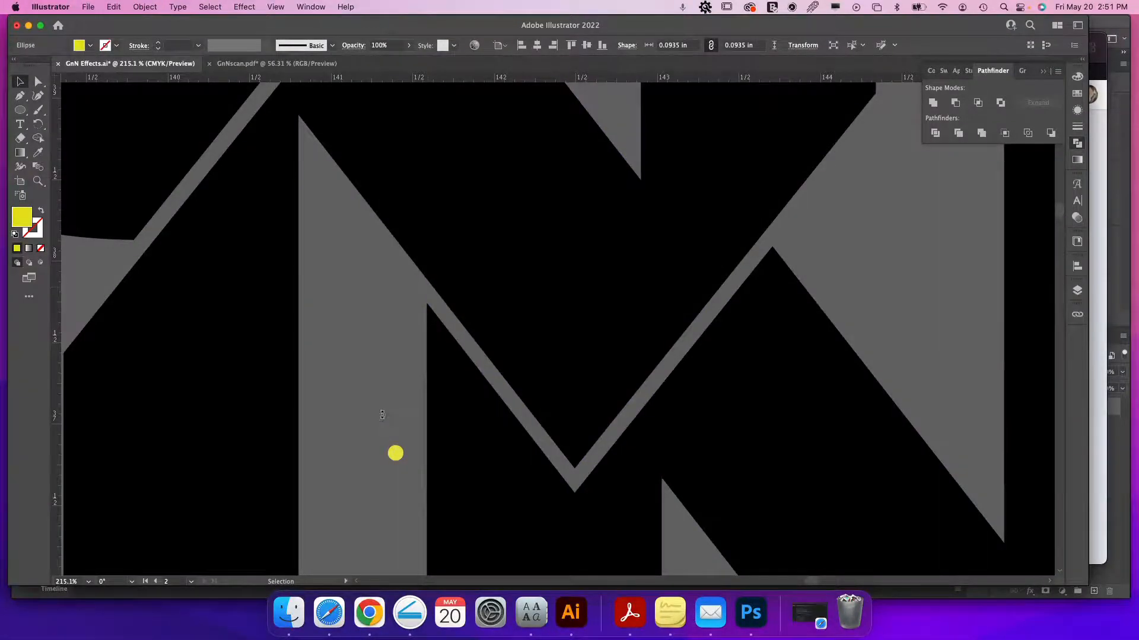
pyautogui.press('super+minus')
pyautogui.press('super+minus')
pyautogui.press('super+minus')
pyautogui.press('super+minus')
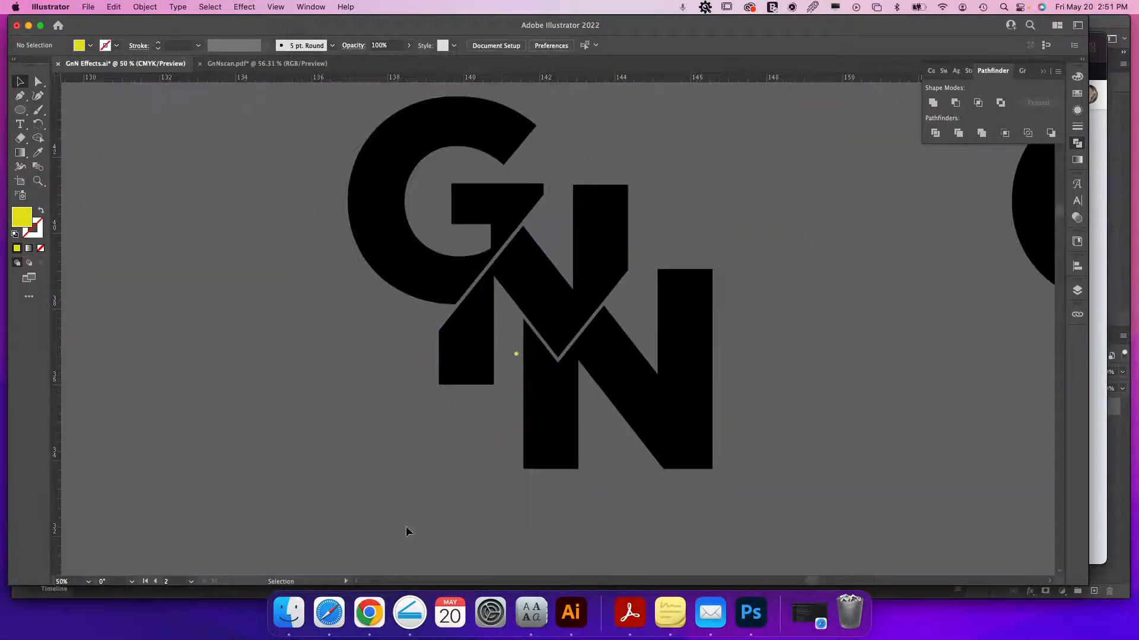
pyautogui.click(516, 355)
pyautogui.moveTo(516, 354); pyautogui.dragTo(841, 325)
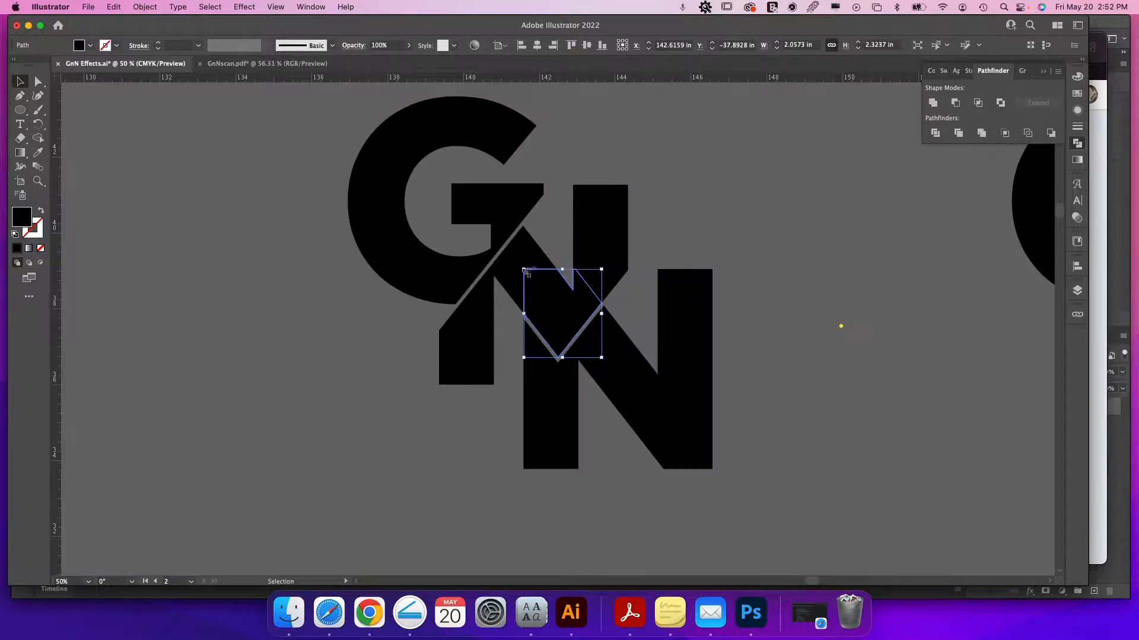
# Lighten the fragment where the first N overlaps the second N to 89% black.
pyautogui.click(1077, 77)
pyautogui.moveTo(1027, 97); pyautogui.dragTo(1018, 93)
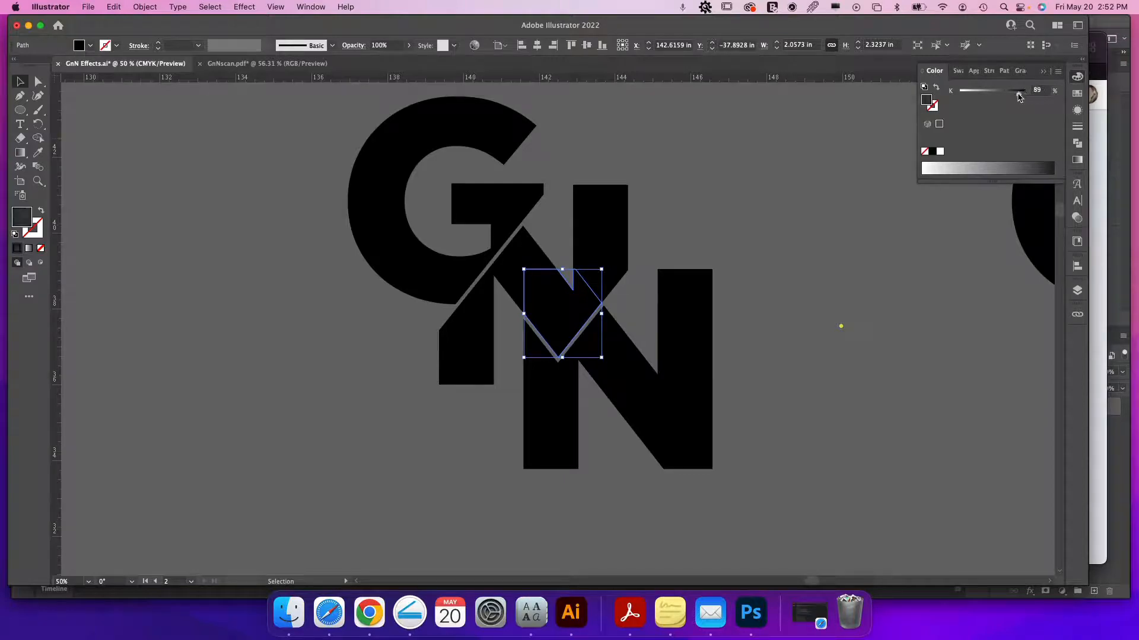
pyautogui.click(905, 264)
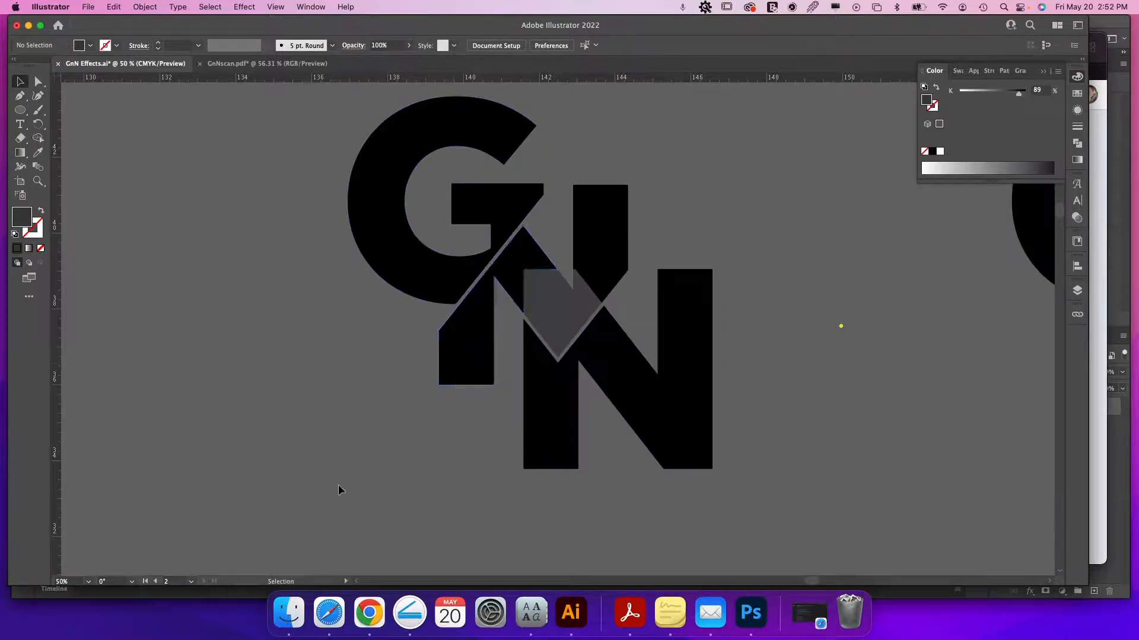
pyautogui.hscroll(5, 771, 460)
pyautogui.scroll(-2, 771, 460)
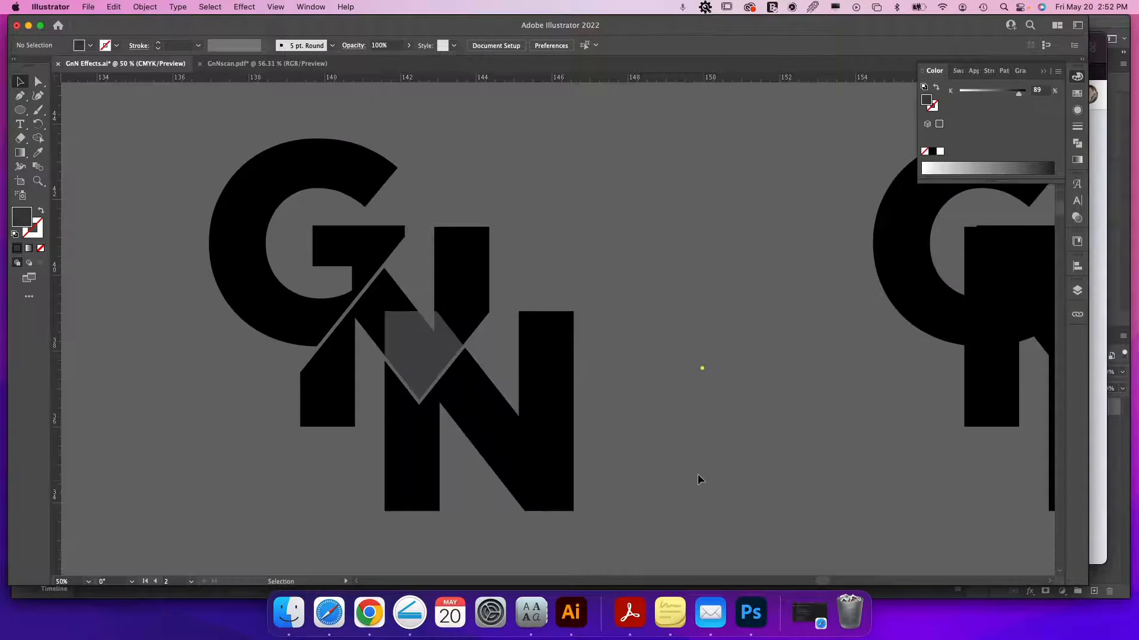
# Restore solid black on the overlap fragment and group it with the first N's main piece.
pyautogui.click(440, 330)
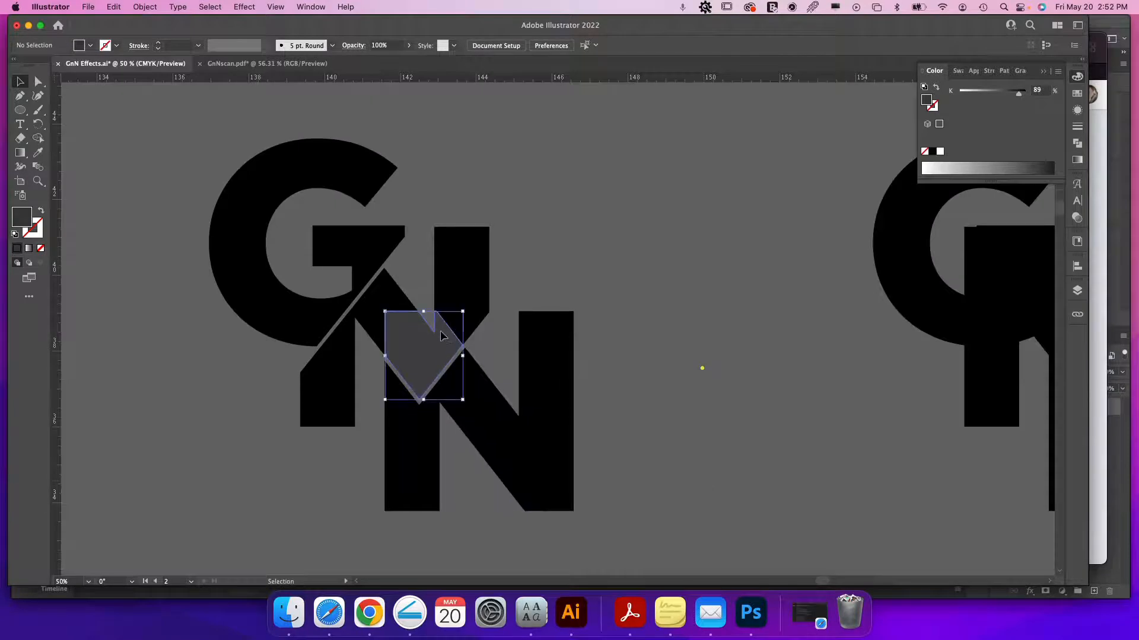
pyautogui.click(933, 152)
pyautogui.keyDown('shift'); pyautogui.click(475, 269); pyautogui.keyUp('shift')
pyautogui.keyDown('shift'); pyautogui.click(375, 318); pyautogui.keyUp('shift')
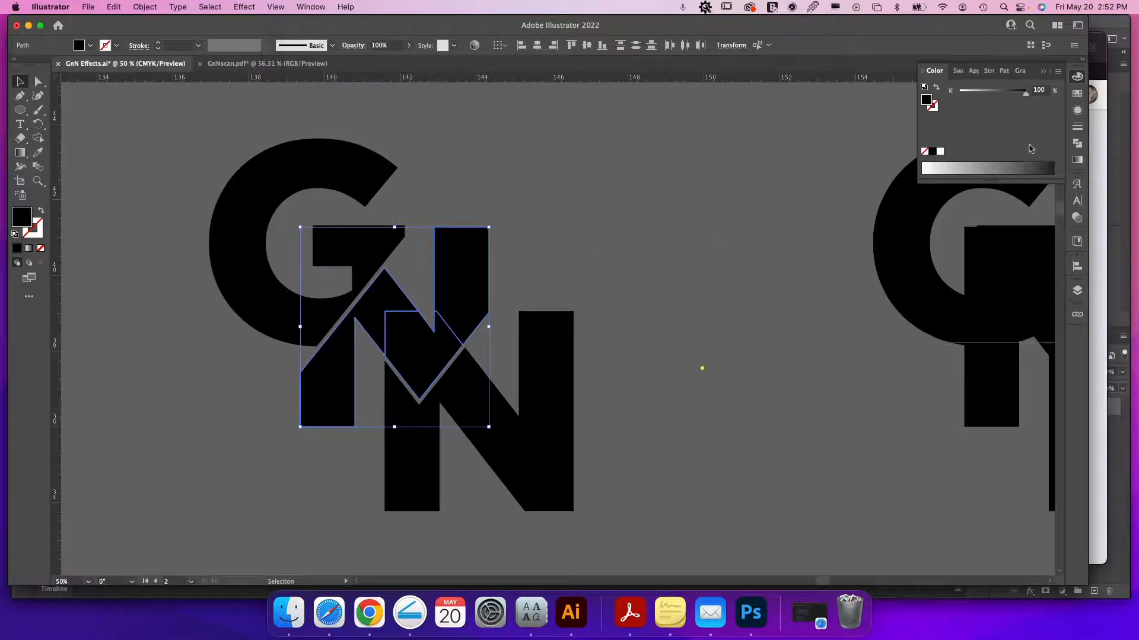
pyautogui.click(1077, 145)
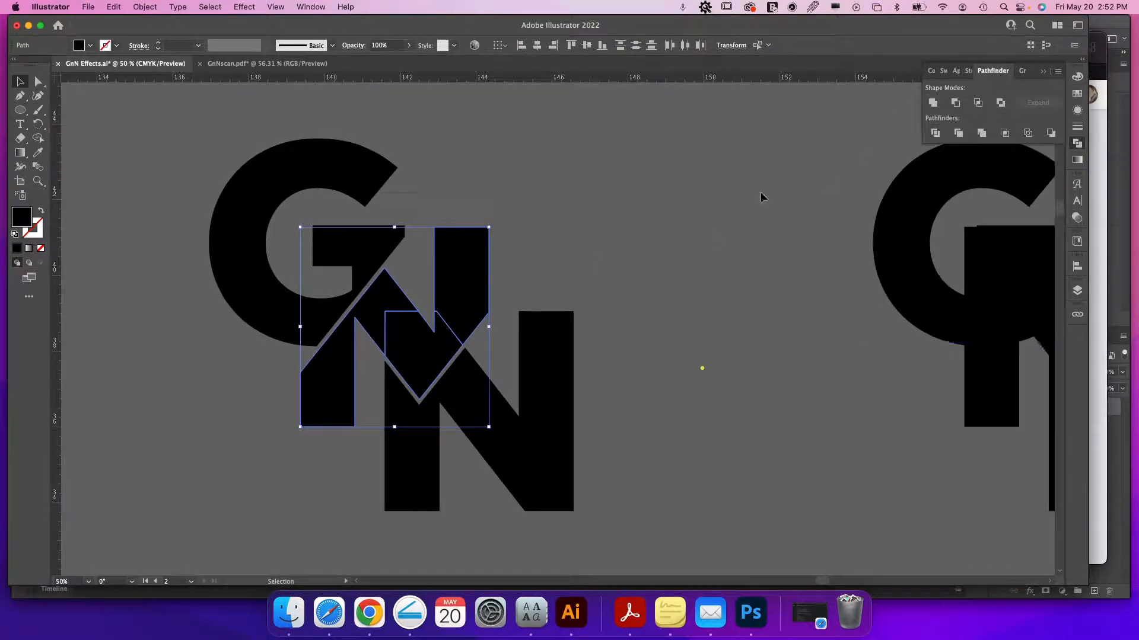
pyautogui.press('a')
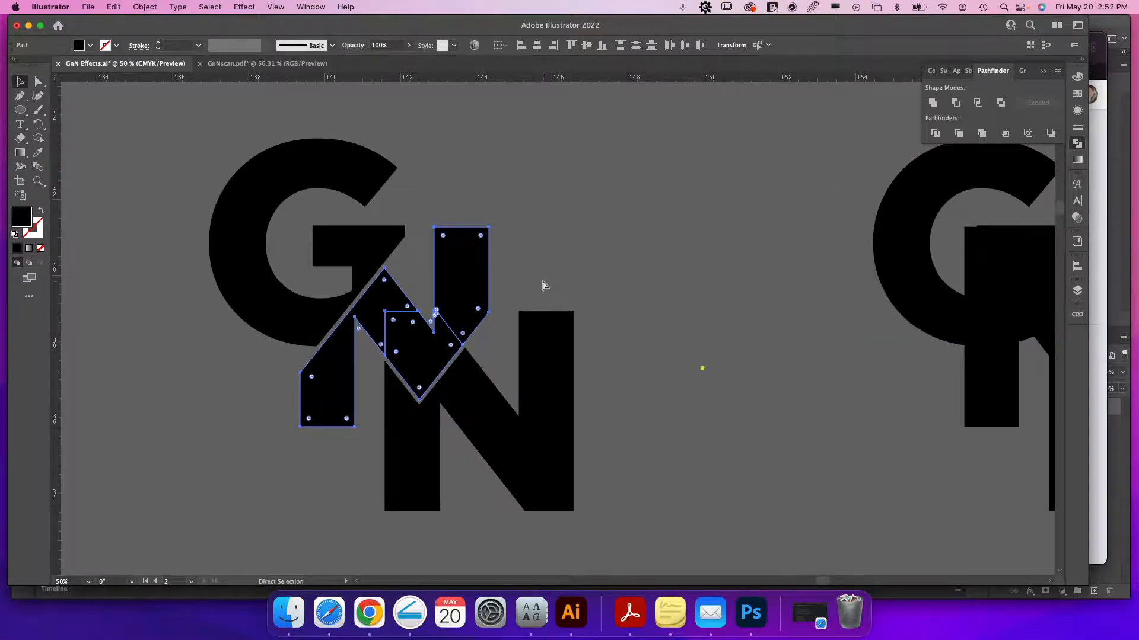
pyautogui.press('v')
# Group the second N's main piece with its separate lower-left stem fragment.
pyautogui.click(487, 440)
pyautogui.press('a')
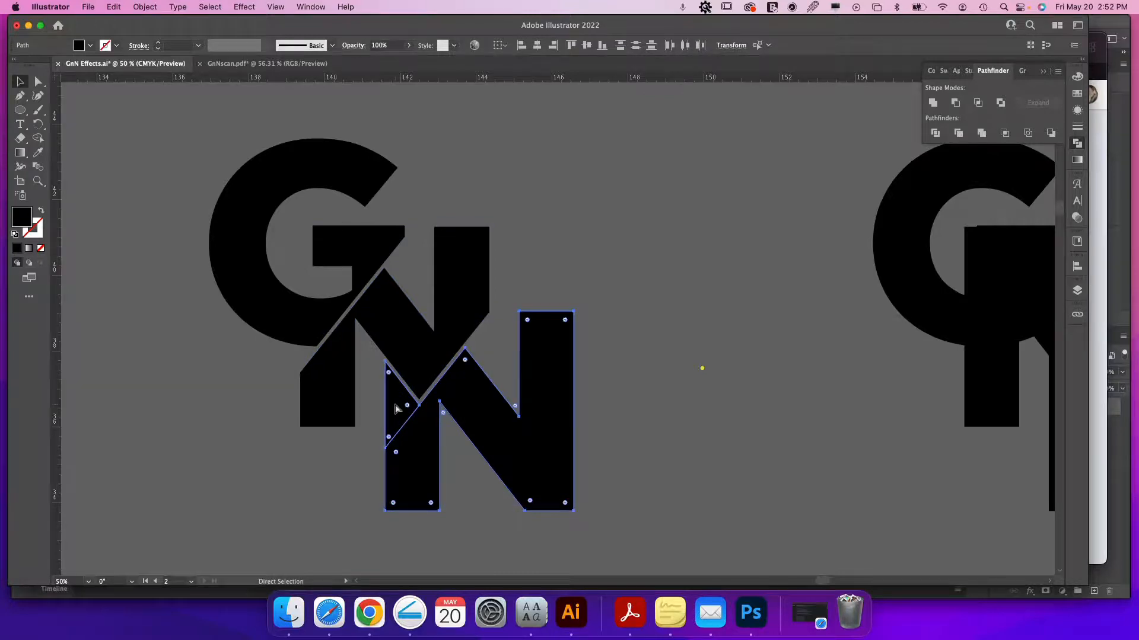
pyautogui.press('v')
# Move the second N away from the monogram to check its grouping and undo the move.
pyautogui.moveTo(409, 451); pyautogui.dragTo(612, 470)
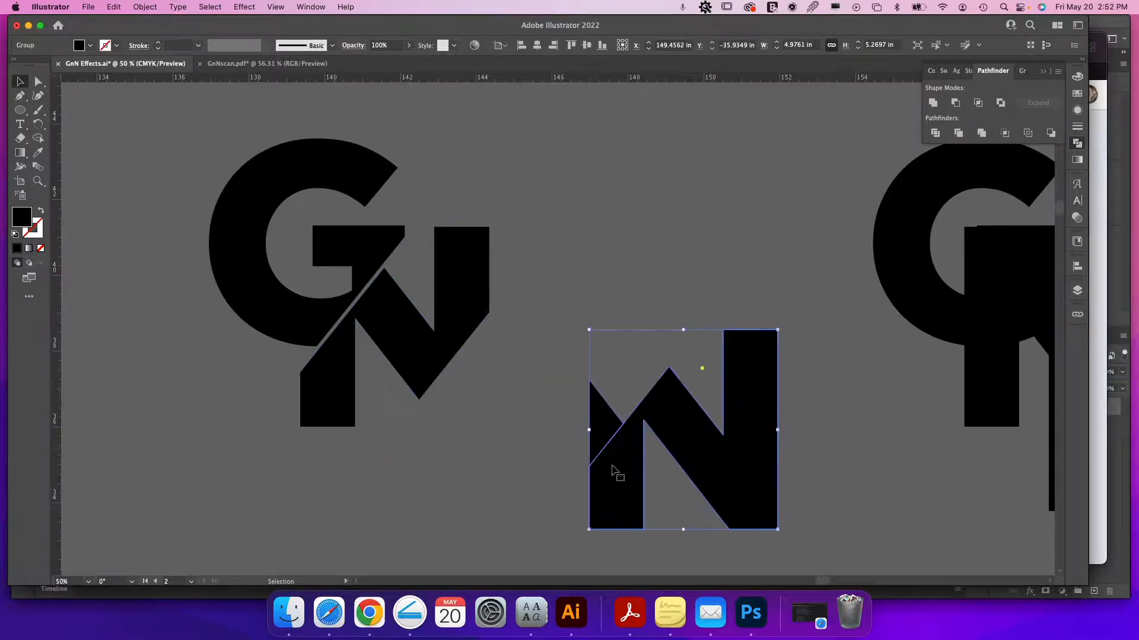
pyautogui.press('super+z')
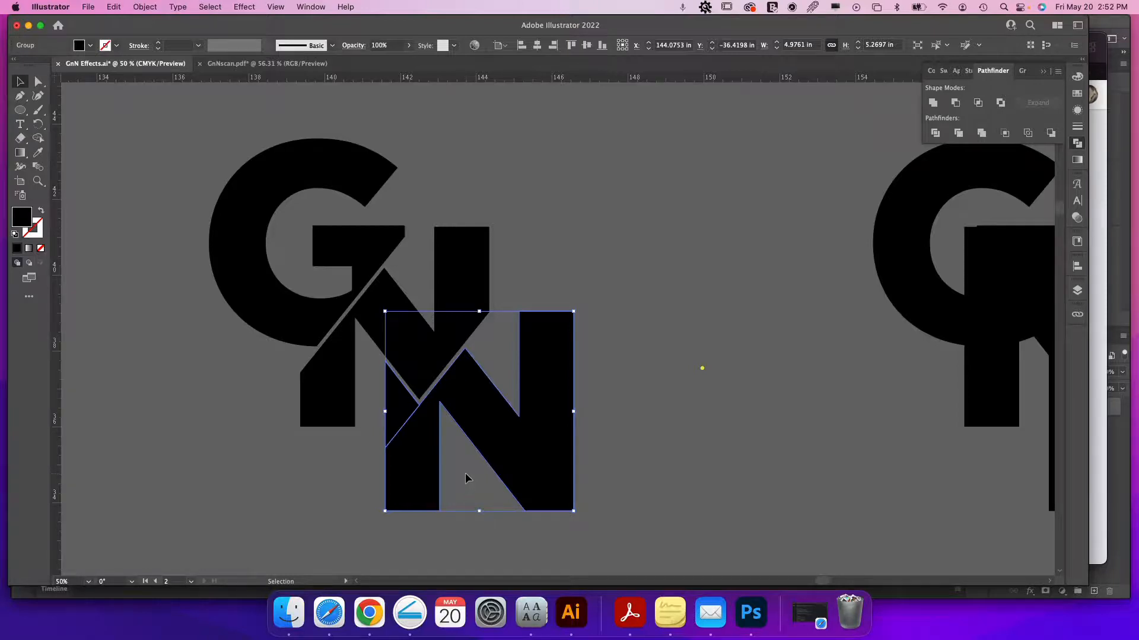
pyautogui.click(466, 474)
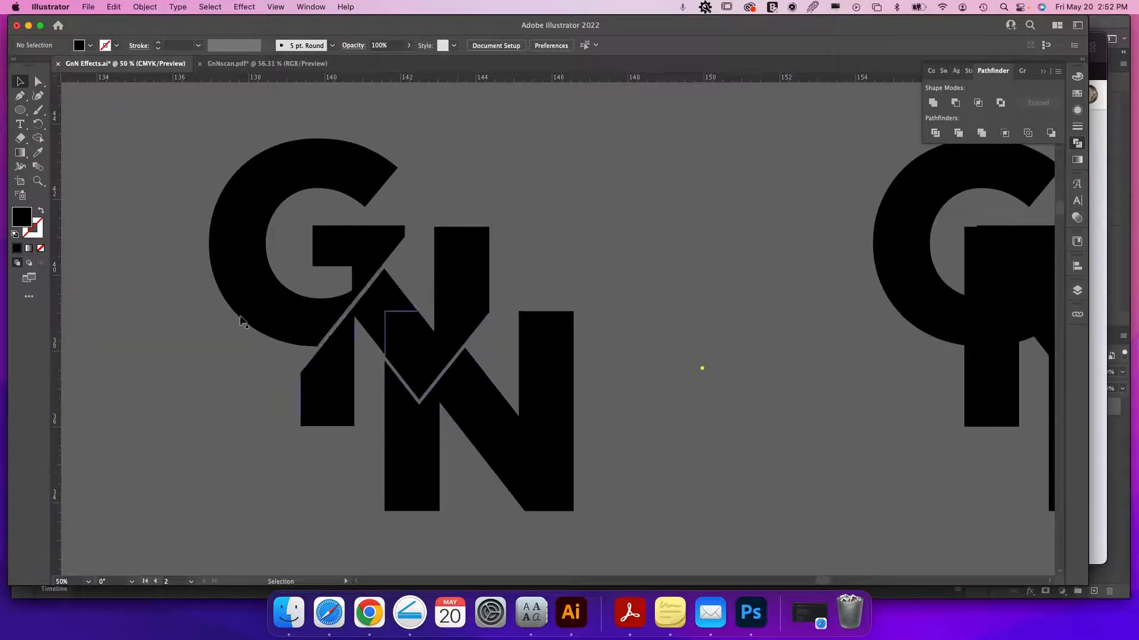
pyautogui.click(21, 111)
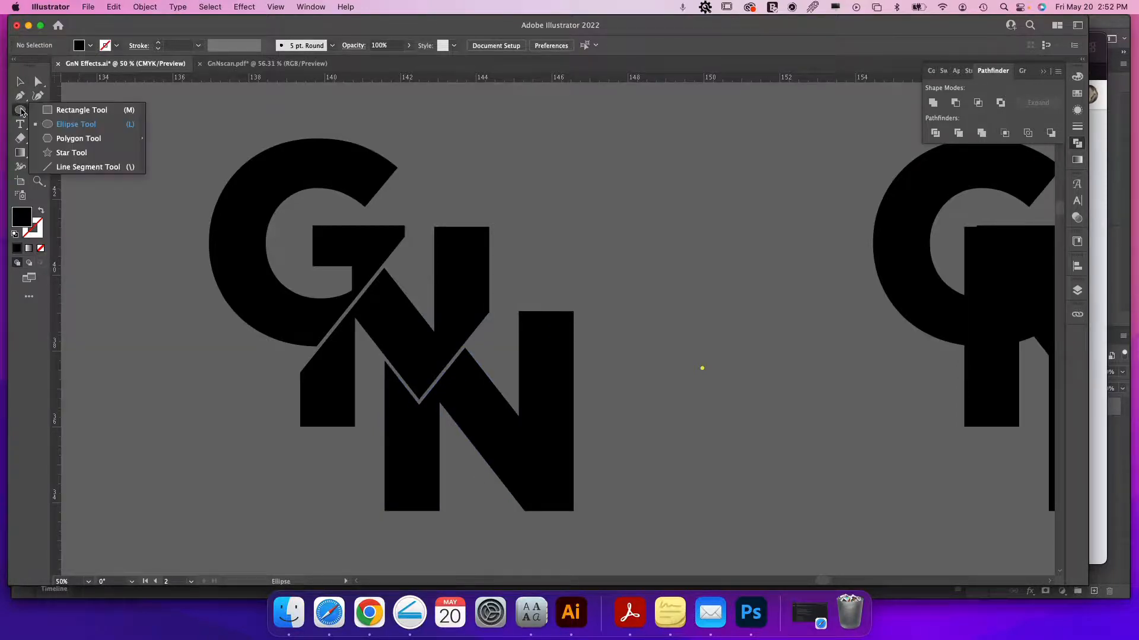
pyautogui.click(214, 126)
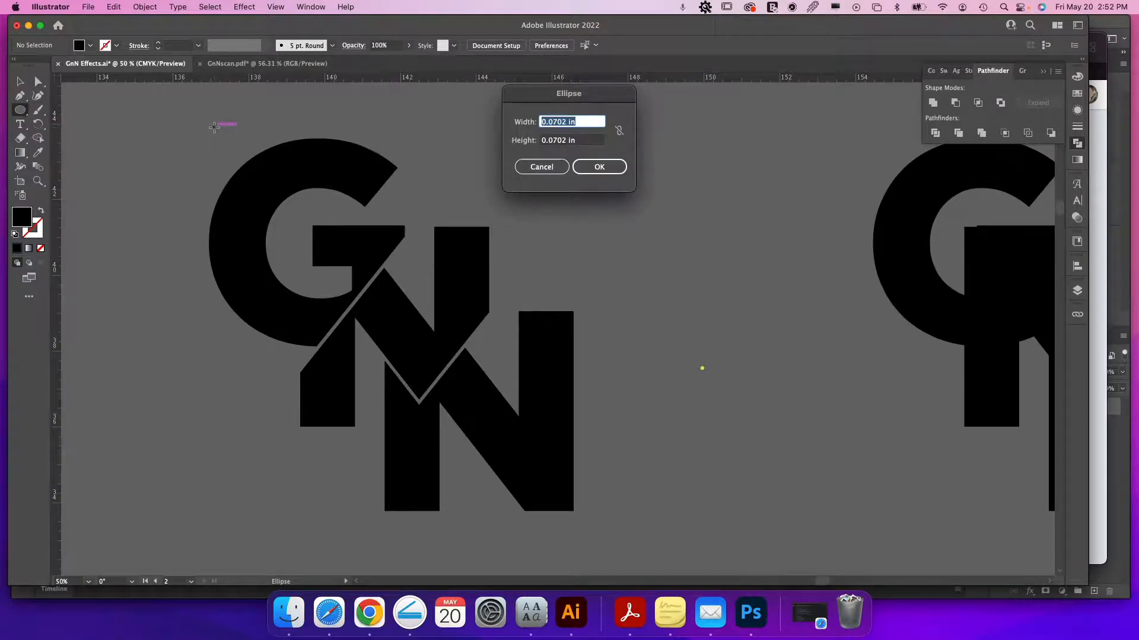
pyautogui.click(555, 173)
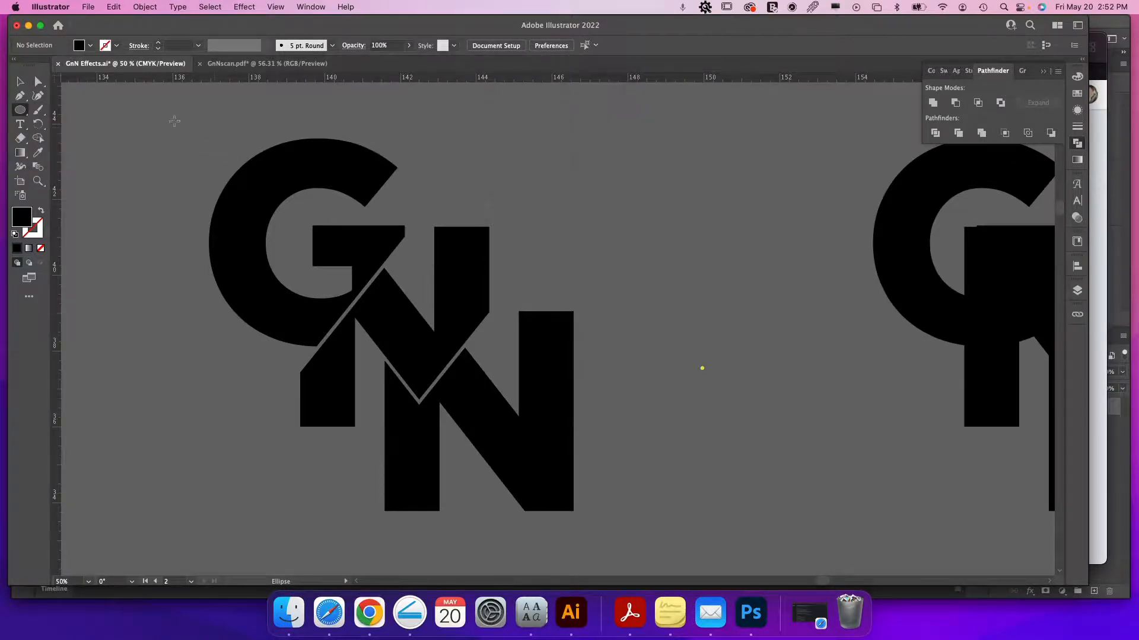
pyautogui.press('v')
# Paste the large tilted rectangle, set it right of the monogram, and fit a strip 0.0917 in wide along the G–N gap.
pyautogui.press('cmd+v')
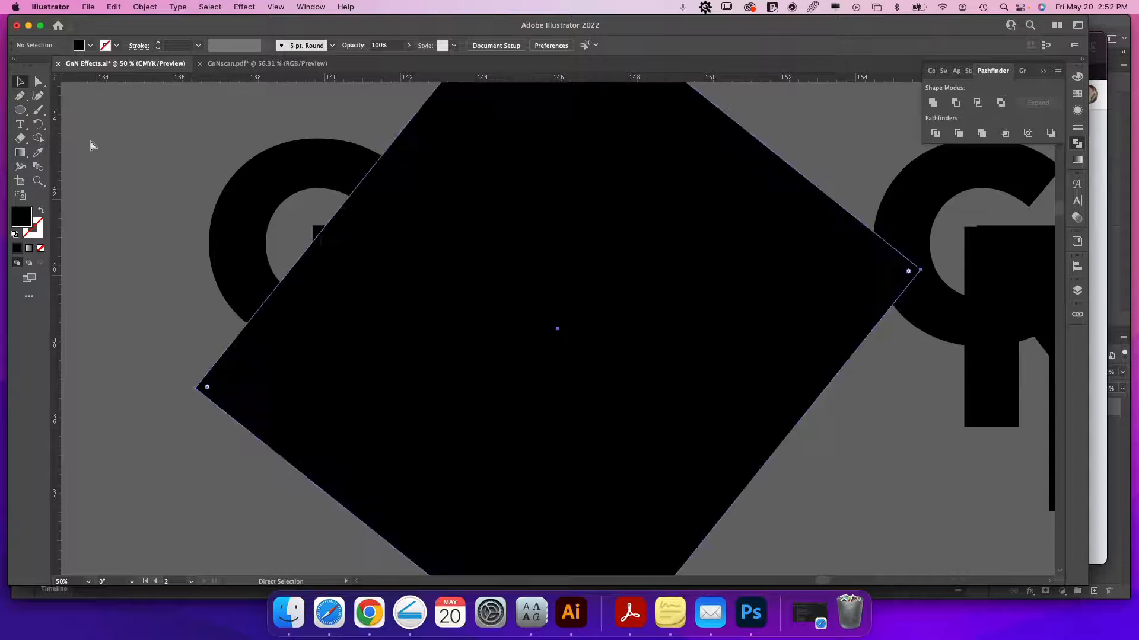
pyautogui.moveTo(734, 435); pyautogui.dragTo(896, 434)
pyautogui.moveTo(511, 375); pyautogui.dragTo(328, 372)
pyautogui.moveTo(272, 155); pyautogui.dragTo(368, 277)
pyautogui.moveTo(517, 192); pyautogui.dragTo(574, 259)
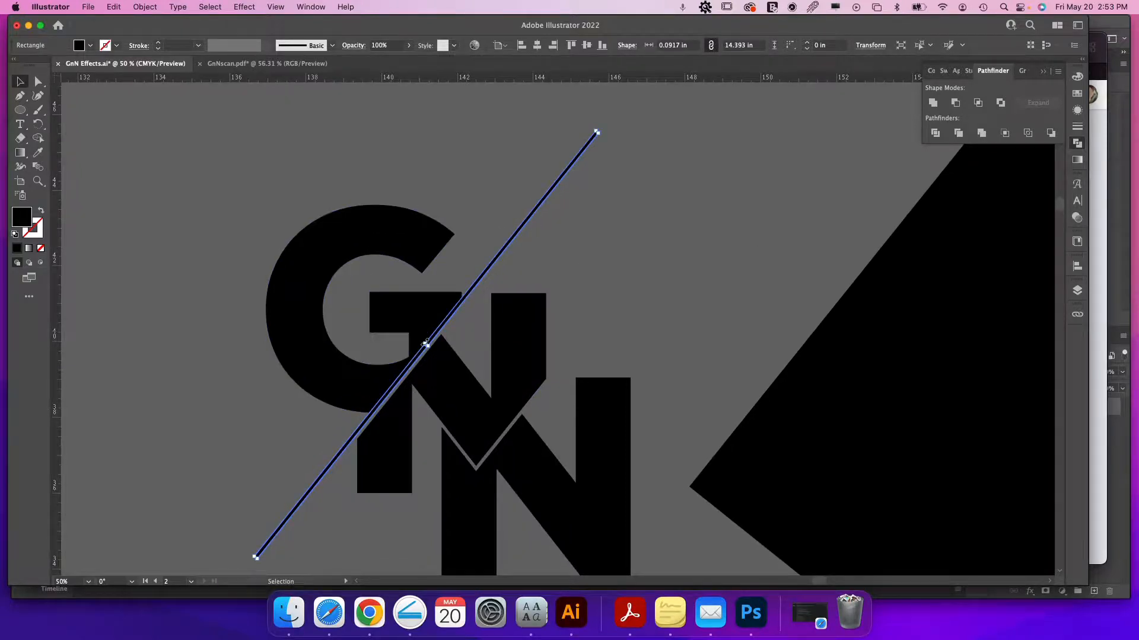
# Widen the diagonal strip to about 0.73 in and shorten it from both ends to about 9.08 in.
pyautogui.moveTo(425, 343); pyautogui.dragTo(448, 362)
pyautogui.moveTo(606, 140); pyautogui.dragTo(535, 209)
pyautogui.scroll(-5, 329, 446)
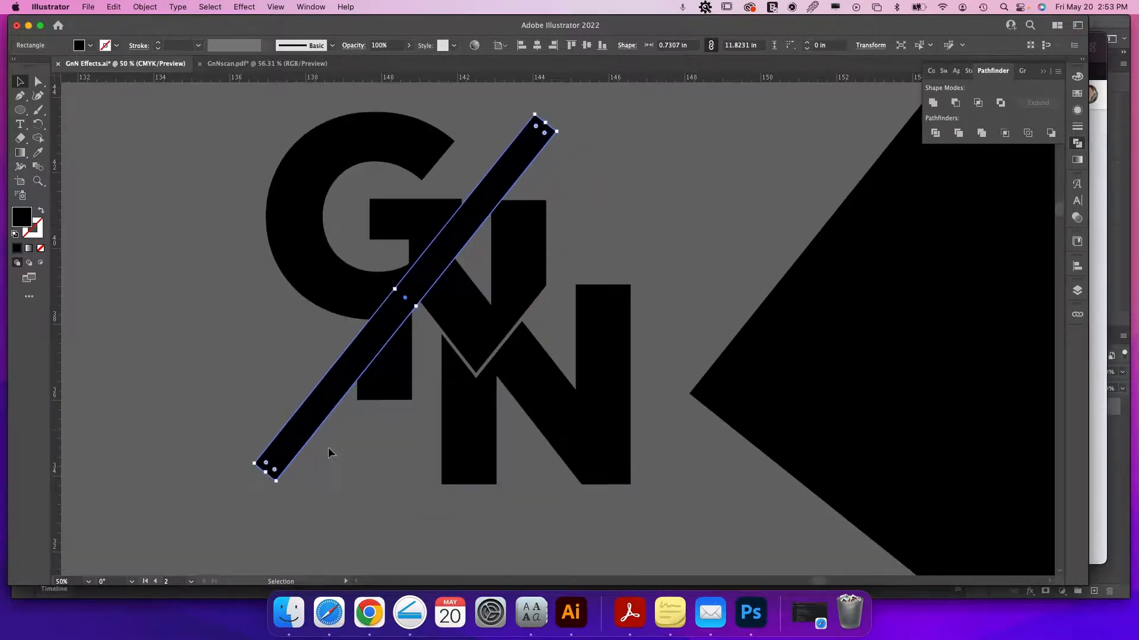
pyautogui.moveTo(265, 428); pyautogui.dragTo(339, 358)
pyautogui.scroll(4, 376, 471)
pyautogui.hscroll(1, 376, 470)
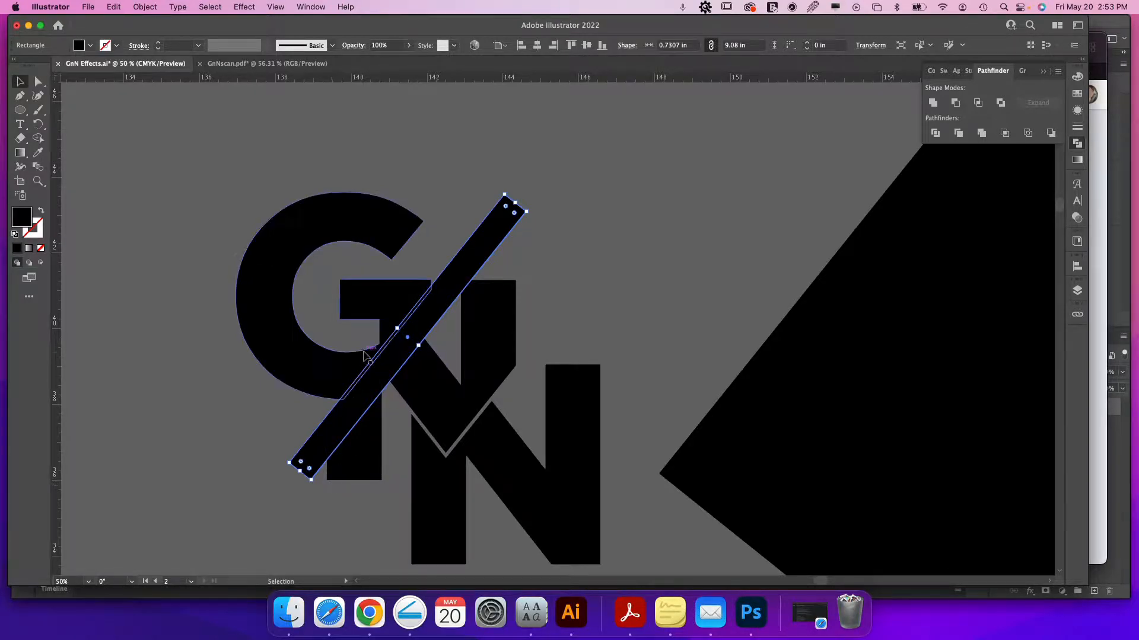
# Lengthen the strip's lower end to make it about 9.93 in long and narrow it to about 0.26 in.
pyautogui.moveTo(419, 345); pyautogui.dragTo(419, 346)
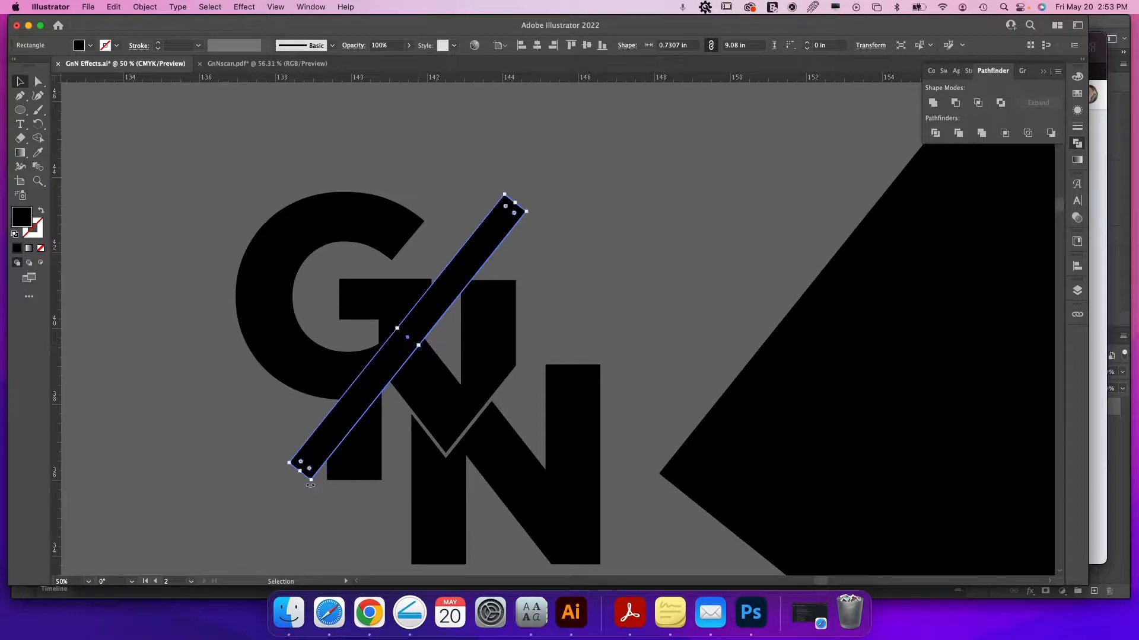
pyautogui.moveTo(300, 473); pyautogui.dragTo(279, 499)
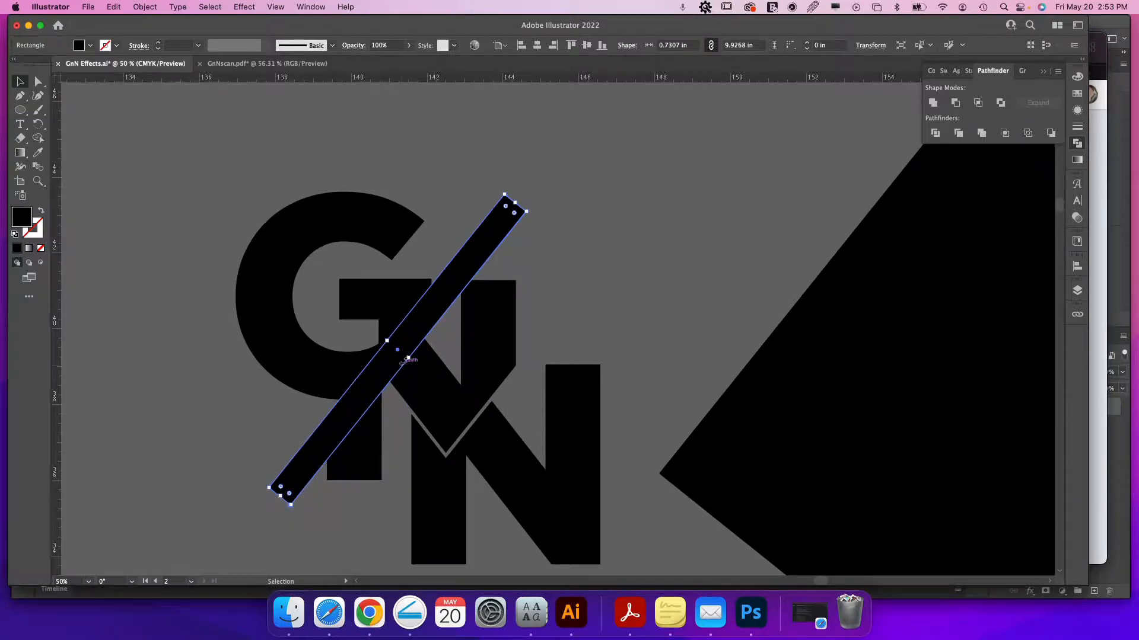
pyautogui.moveTo(409, 358); pyautogui.dragTo(390, 345)
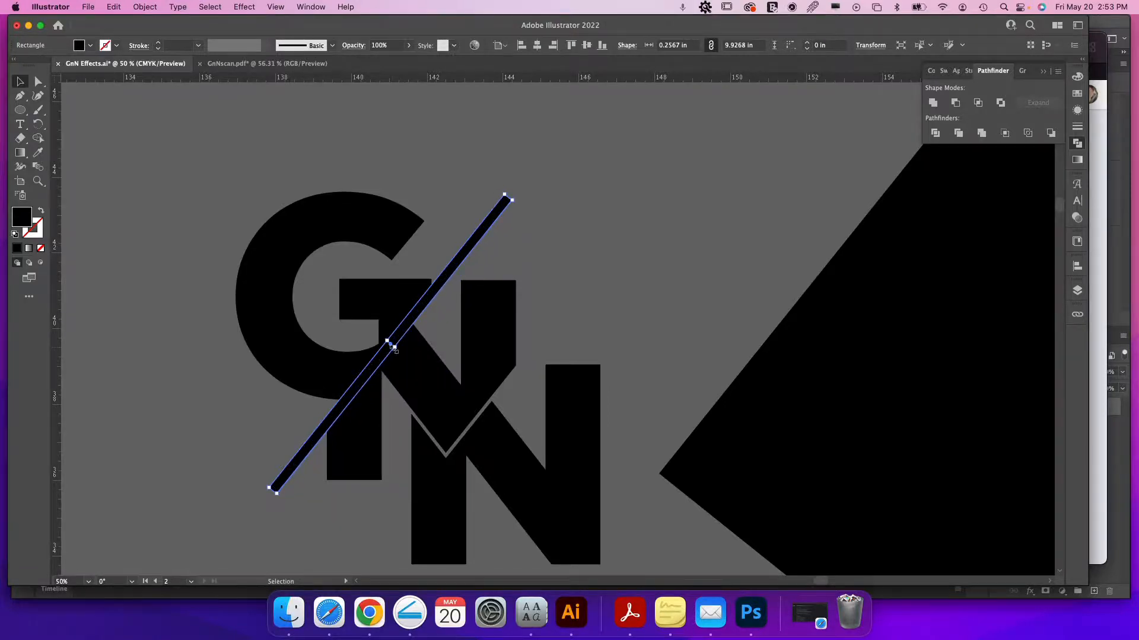
# Place a horizontal guide at the first N's baseline and shorten the strip's lower end to meet it.
pyautogui.press('z')
pyautogui.moveTo(269, 491); pyautogui.dragTo(461, 517)
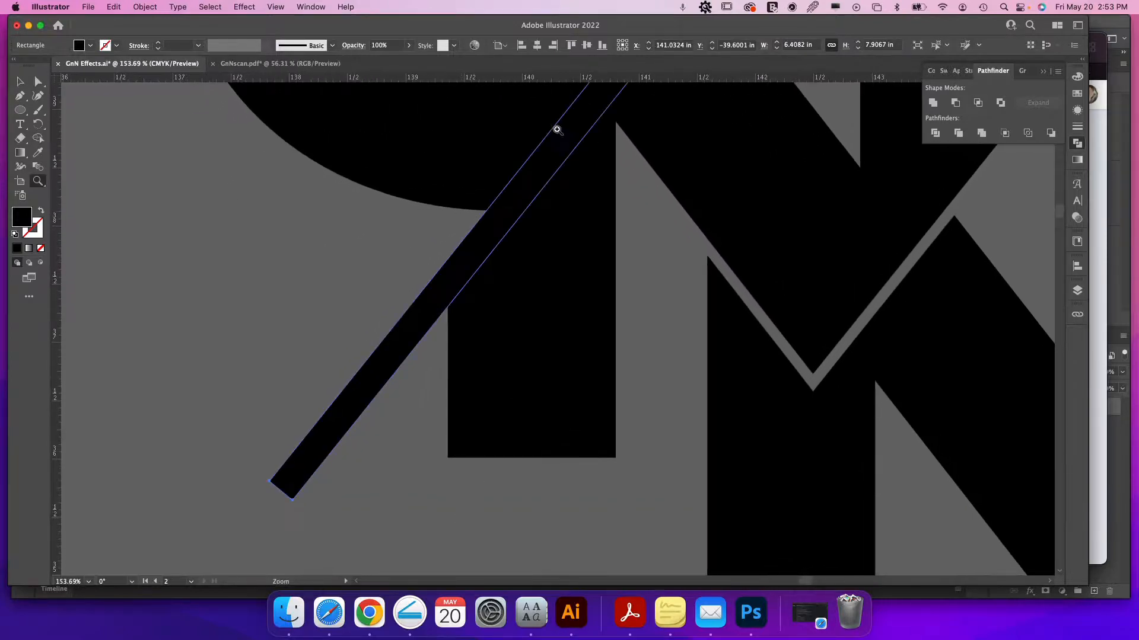
pyautogui.keyDown('super'); pyautogui.click(512, 460); pyautogui.keyUp('super')
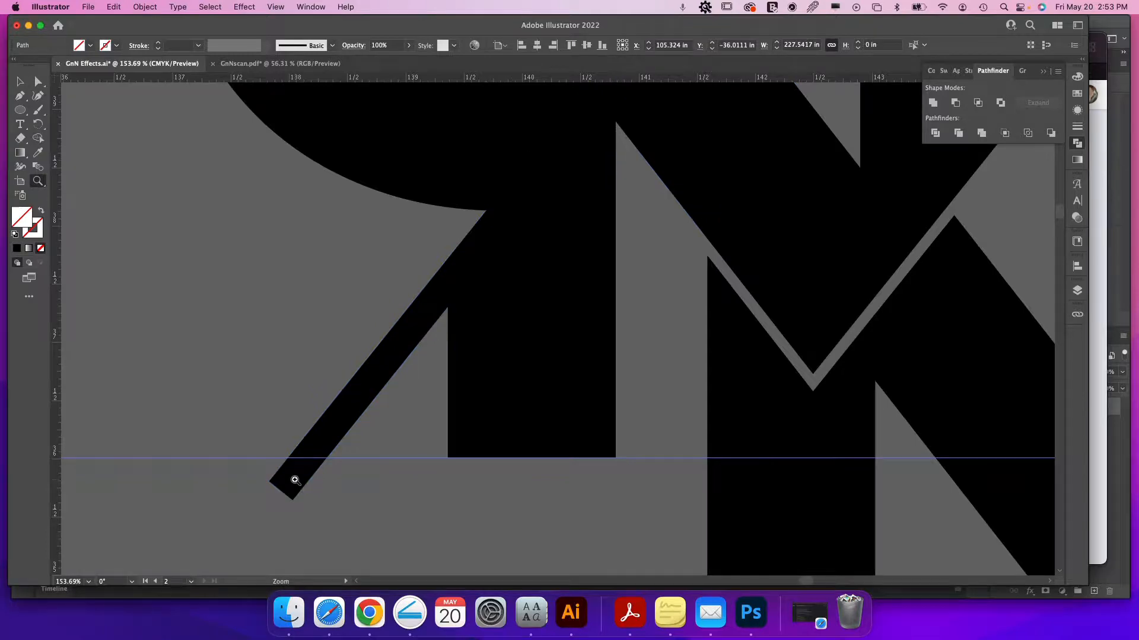
pyautogui.keyDown('super'); pyautogui.click(290, 492); pyautogui.keyUp('super')
pyautogui.moveTo(281, 491); pyautogui.dragTo(314, 450)
pyautogui.press('super+minus')
pyautogui.press('super+minus')
pyautogui.press('super+minus')
pyautogui.press('super+minus')
pyautogui.press('super+minus')
pyautogui.click(680, 276)
# Copy the strip onto the gap between the two Ns and align its top edge to the first N as key object.
pyautogui.hscroll(5, 681, 276)
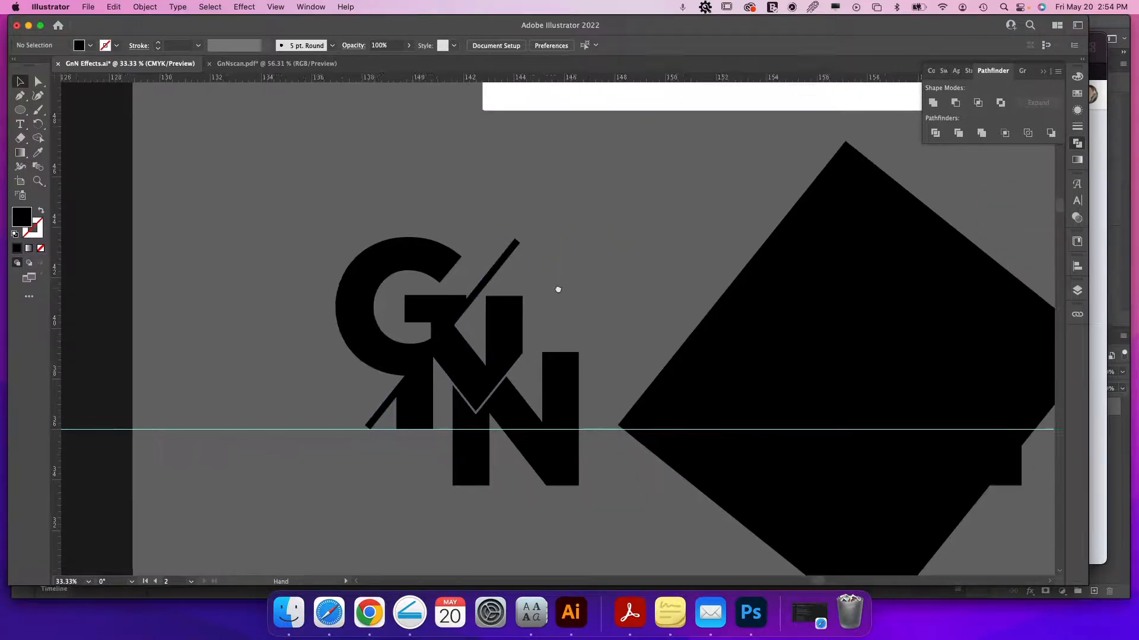
pyautogui.moveTo(462, 291); pyautogui.dragTo(510, 348)
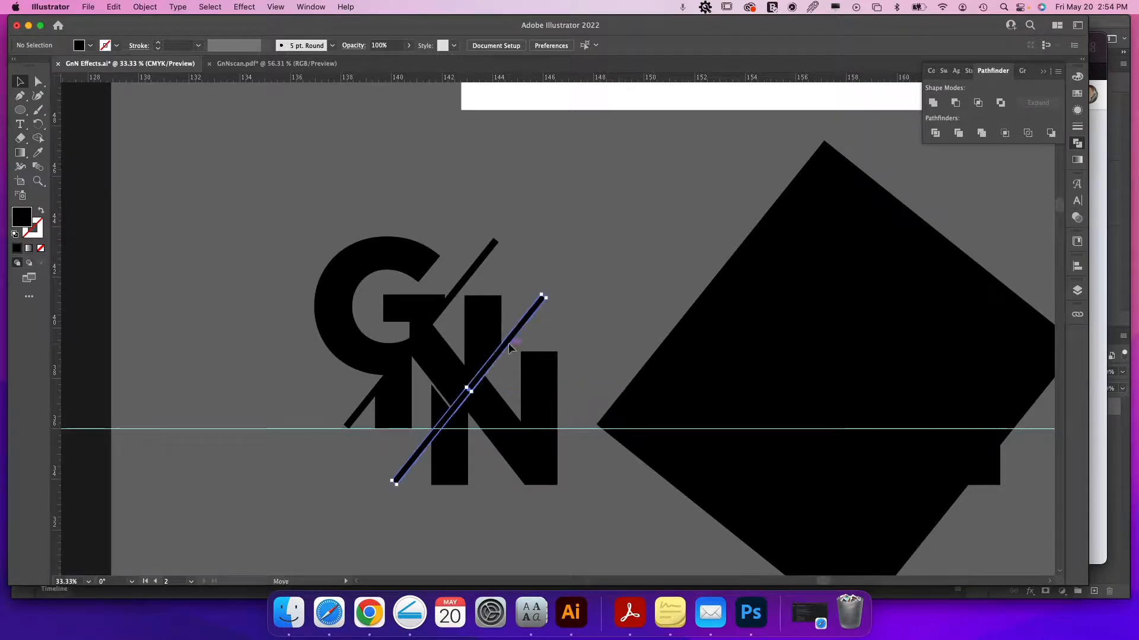
pyautogui.keyDown('shift'); pyautogui.click(488, 331); pyautogui.keyUp('shift')
pyautogui.click(490, 334)
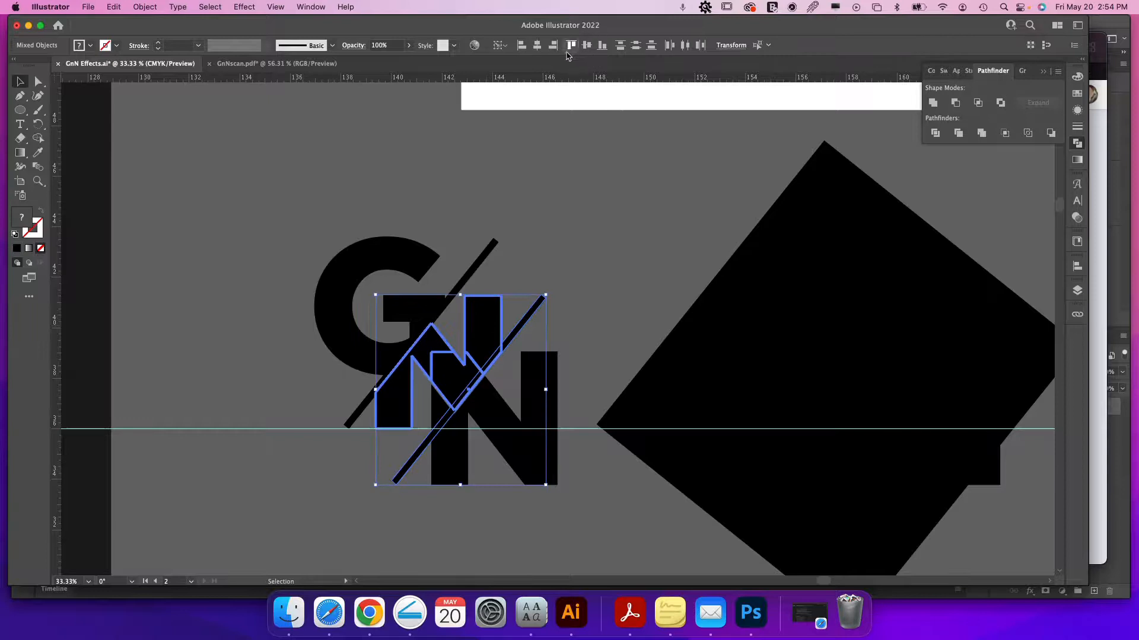
pyautogui.click(571, 45)
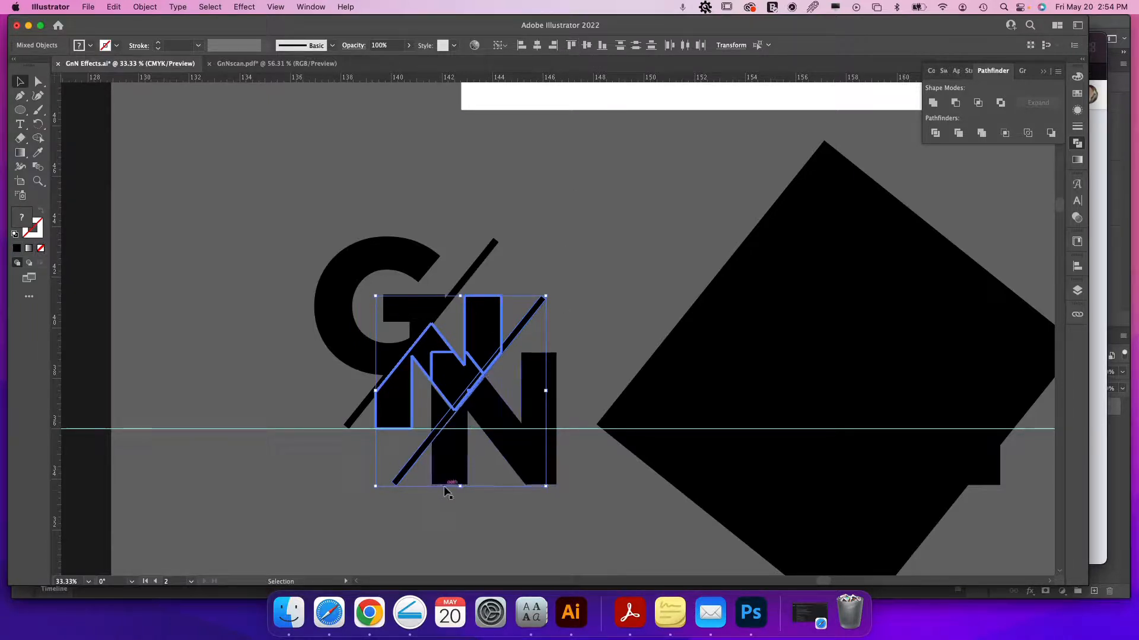
pyautogui.click(564, 265)
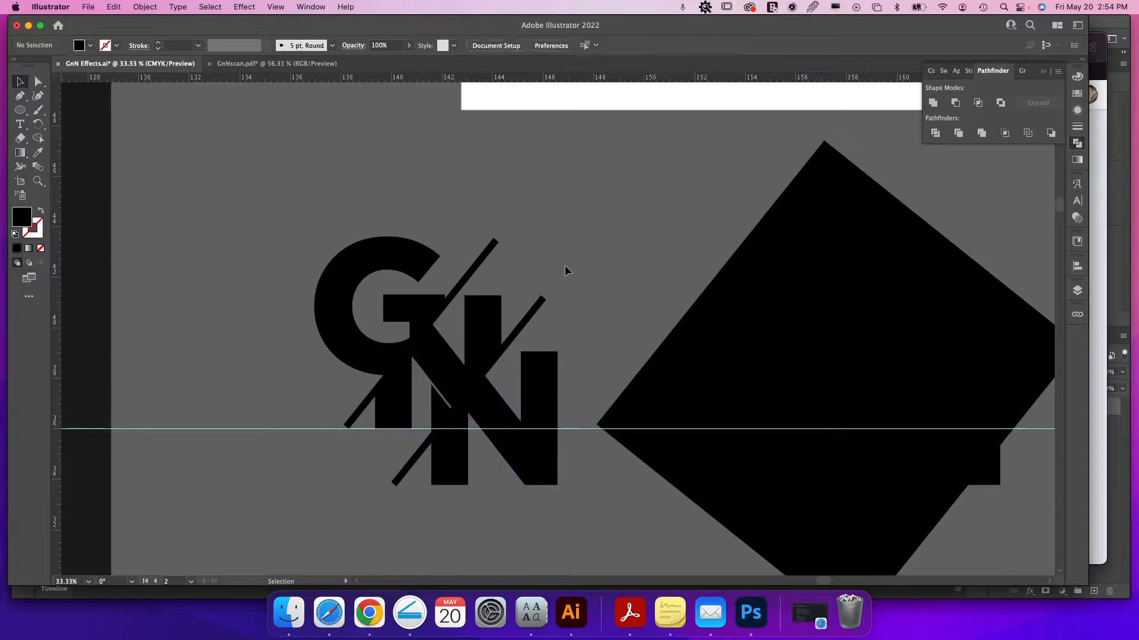
# Delete the leftover fragment of the lower N beside its diagonal cut, isolating the letter's group.
pyautogui.click(439, 409)
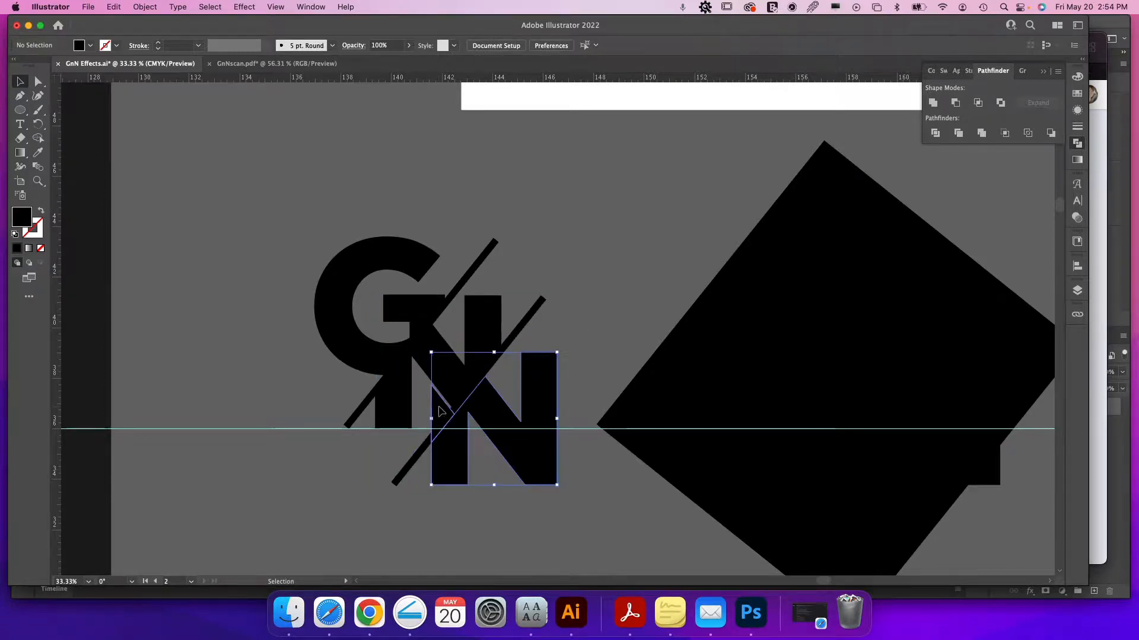
pyautogui.doubleClick(440, 411)
pyautogui.click(442, 413)
pyautogui.press('Delete')
pyautogui.click(581, 375)
pyautogui.doubleClick(588, 277)
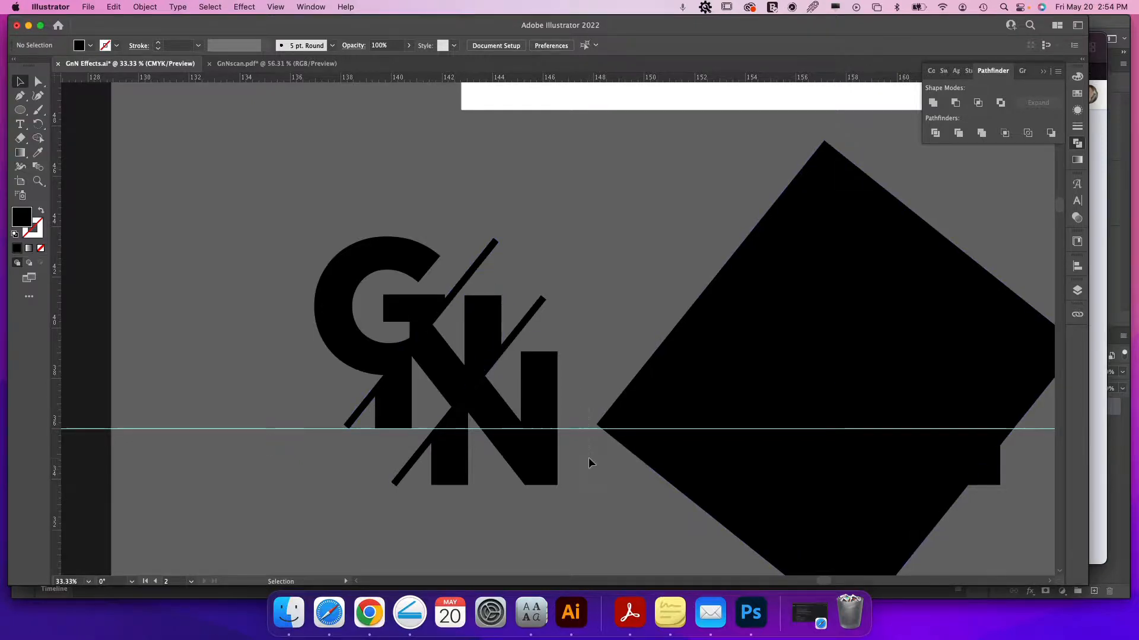
# Remove the horizontal guide and move the large rotated black rectangle farther away from the logo.
pyautogui.moveTo(589, 457); pyautogui.dragTo(588, 455)
pyautogui.press('Delete')
pyautogui.moveTo(658, 393); pyautogui.dragTo(852, 425)
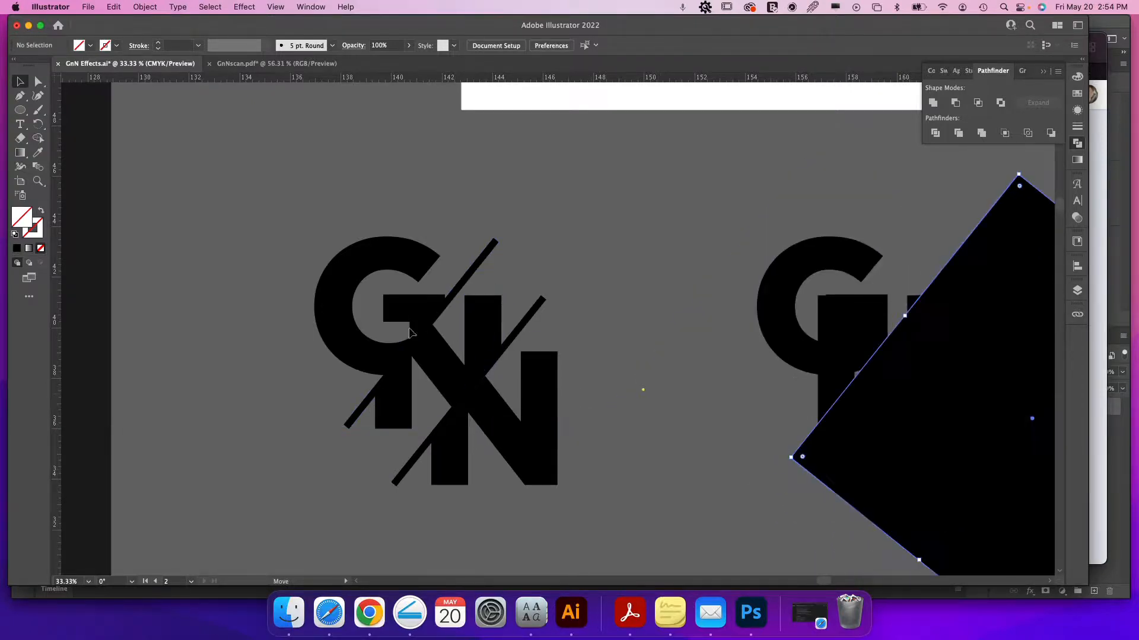
# Create a new artboard about 12 in square around the finished GNN logo.
pyautogui.click(21, 182)
pyautogui.moveTo(293, 208); pyautogui.dragTo(599, 516)
pyautogui.press('v')
pyautogui.press('z')
pyautogui.moveTo(359, 354); pyautogui.dragTo(423, 366)
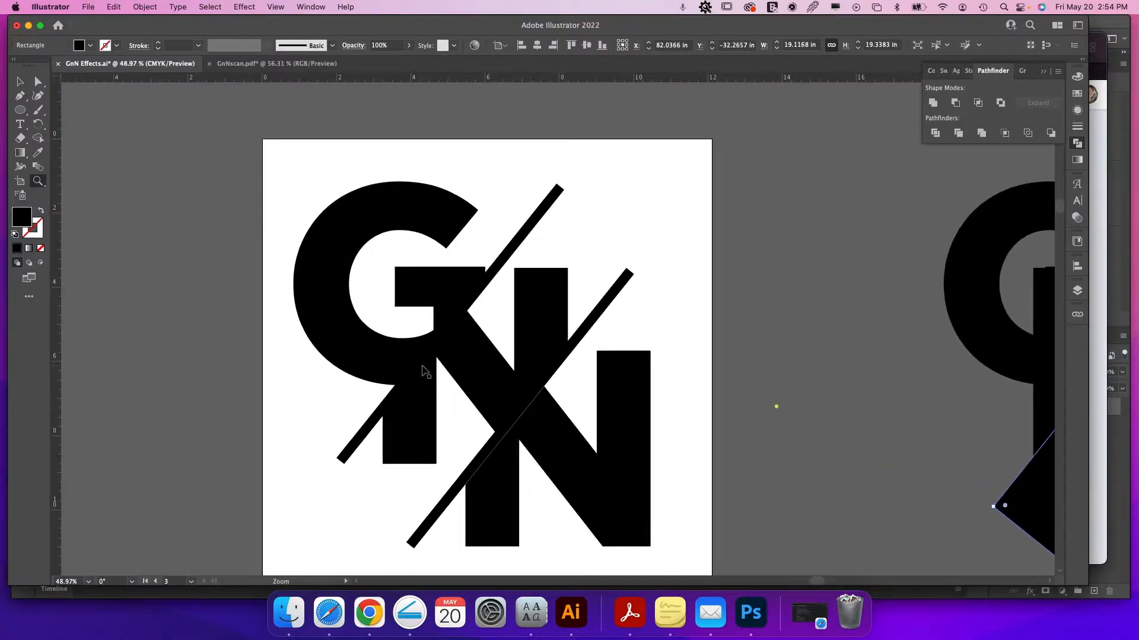
# Lighten the fill of the middle N to 80% black.
pyautogui.press('v')
pyautogui.click(418, 383)
pyautogui.click(498, 377)
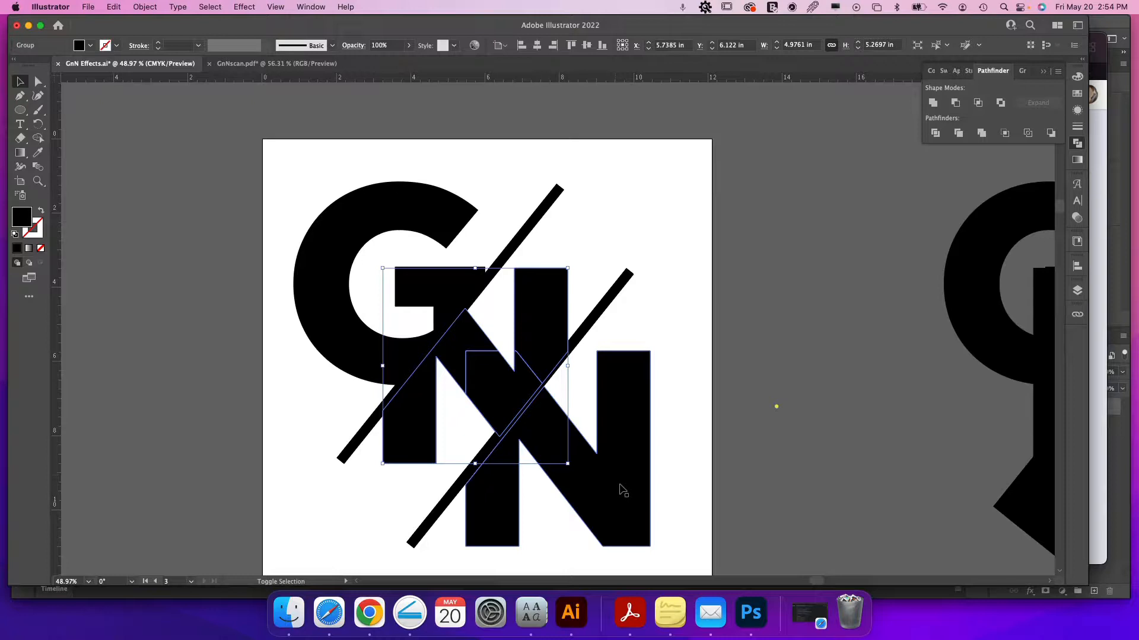
pyautogui.click(1077, 77)
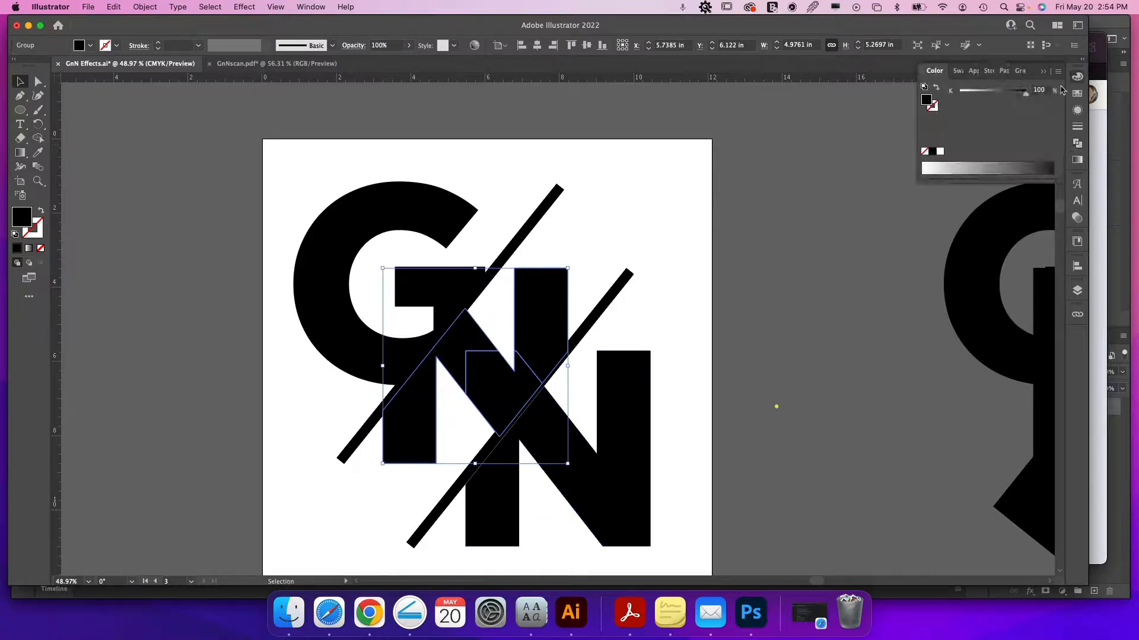
pyautogui.moveTo(1025, 94); pyautogui.dragTo(1013, 98)
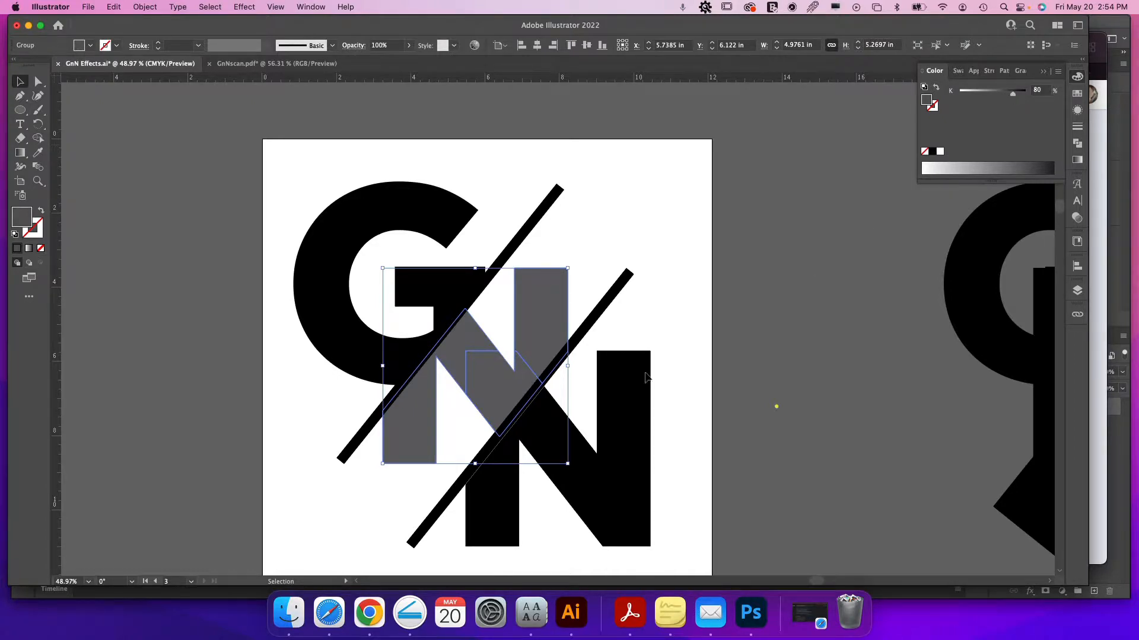
# Try turning the lower N into an outline by swapping its fill and stroke.
pyautogui.click(614, 423)
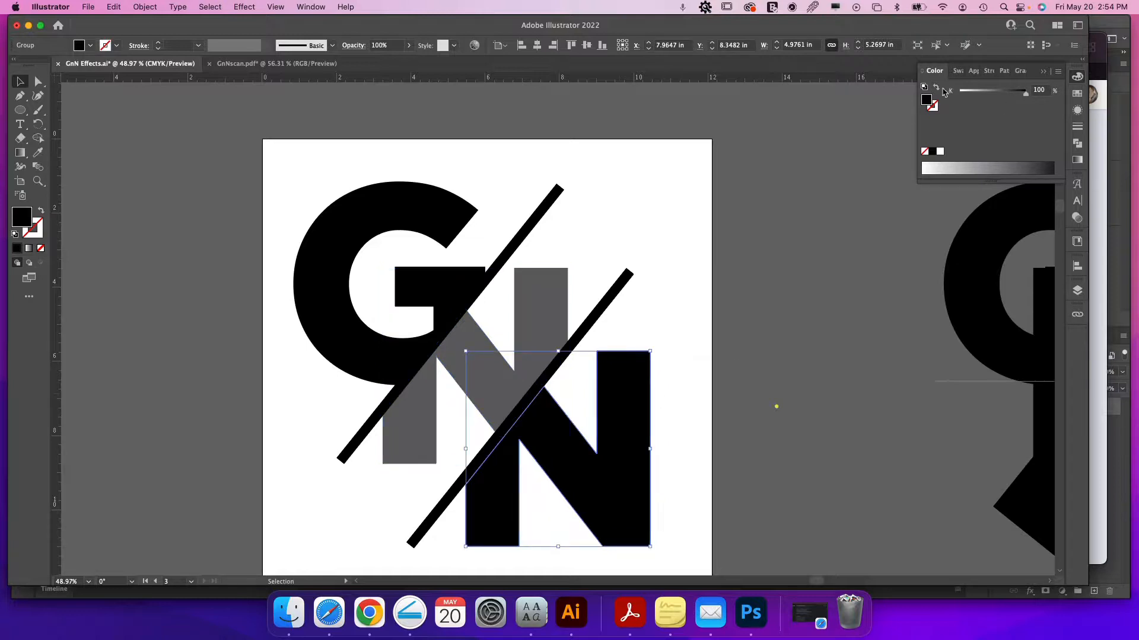
pyautogui.click(936, 89)
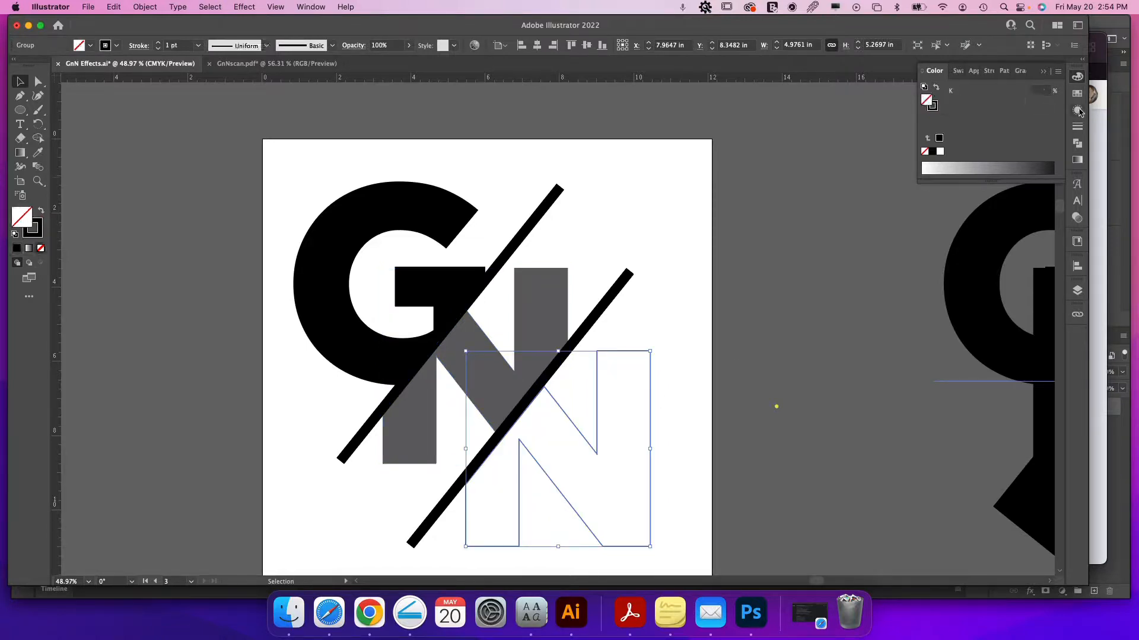
pyautogui.click(1078, 127)
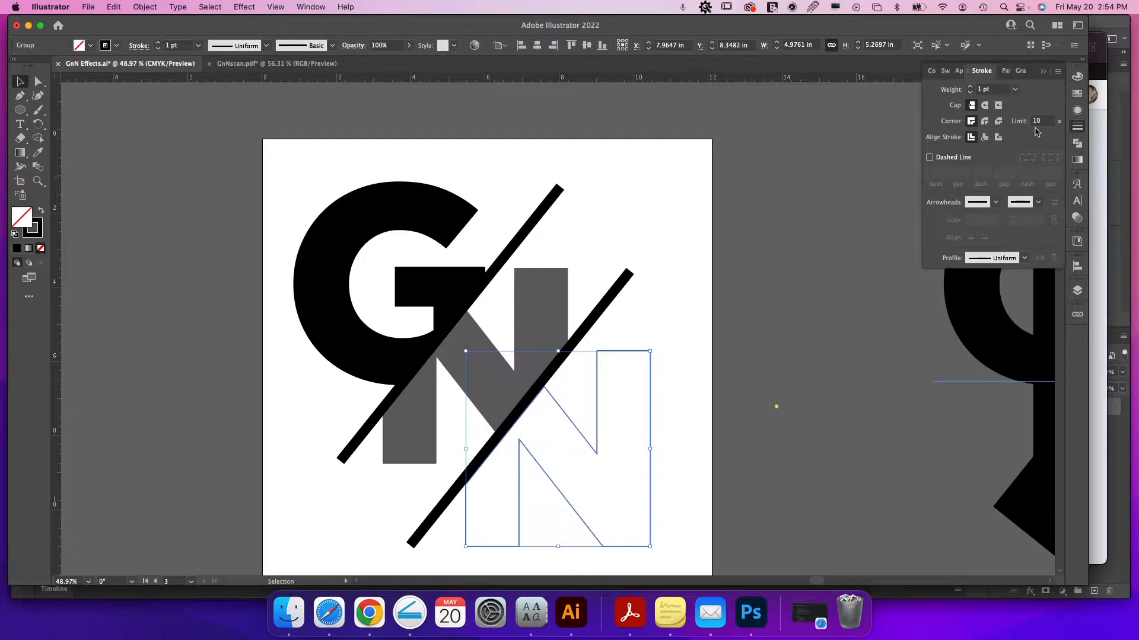
pyautogui.click(1016, 90)
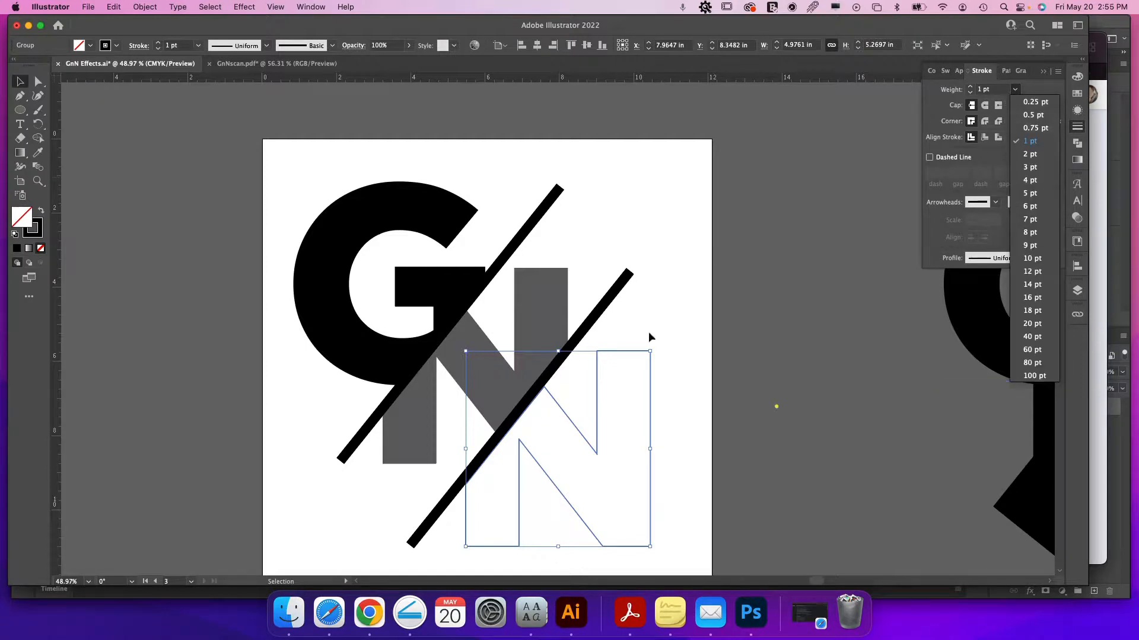
pyautogui.click(1018, 96)
pyautogui.hotkey('shift', 'x')
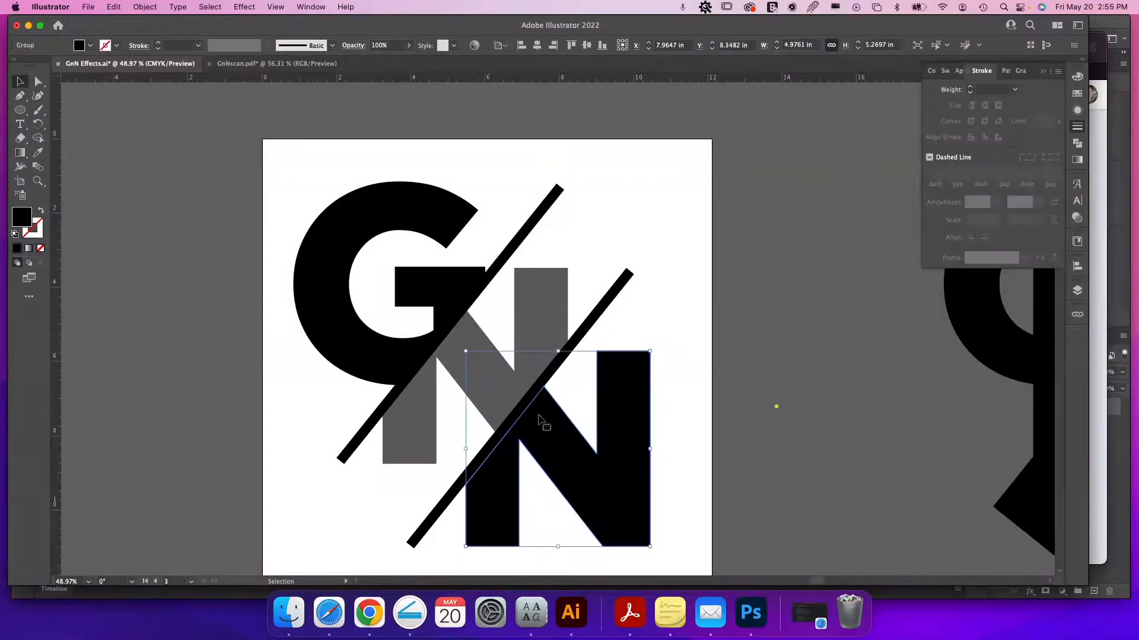
# Apply Offset Path to the lower N with a 0.125 in offset and miter joins.
pyautogui.click(143, 7)
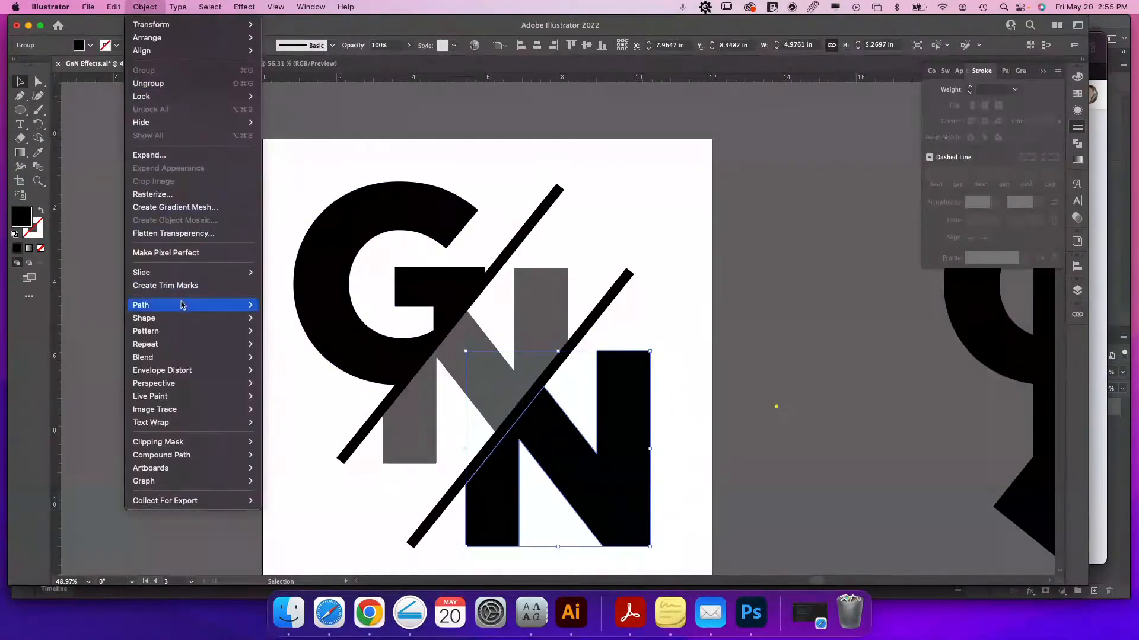
pyautogui.moveTo(182, 305)
pyautogui.click(291, 352)
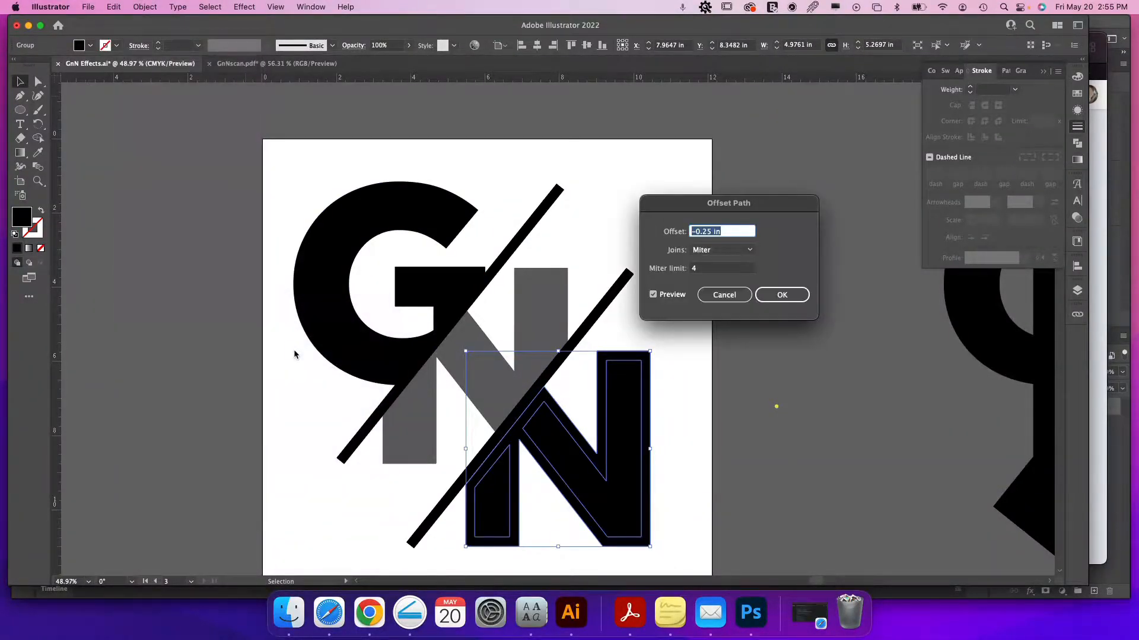
pyautogui.write('.08')
pyautogui.press('Tab')
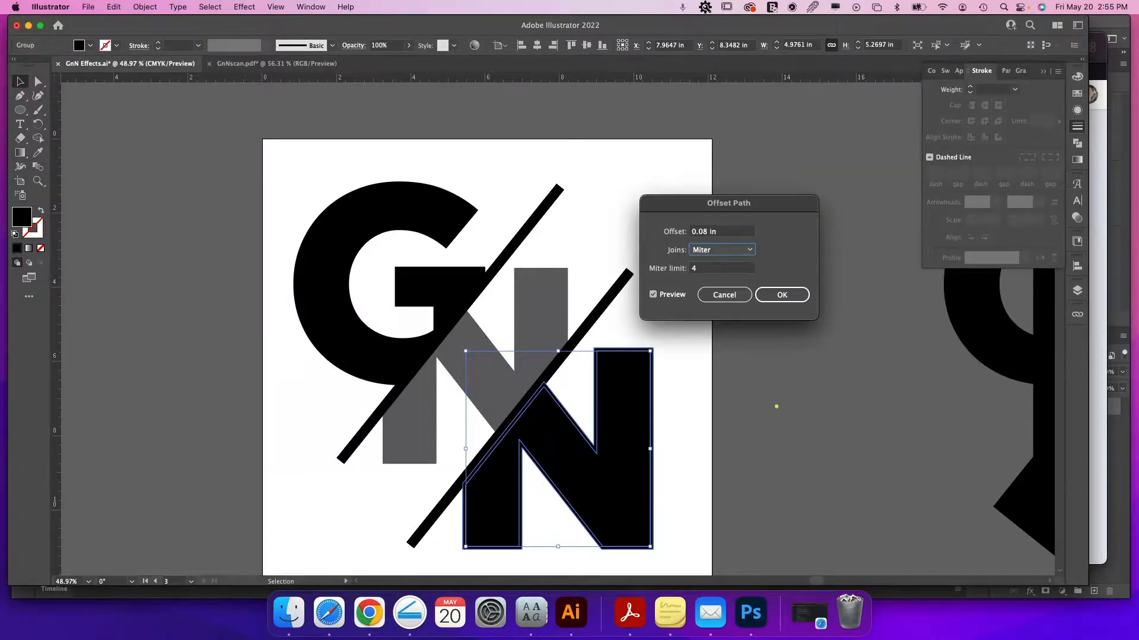
pyautogui.click(706, 235)
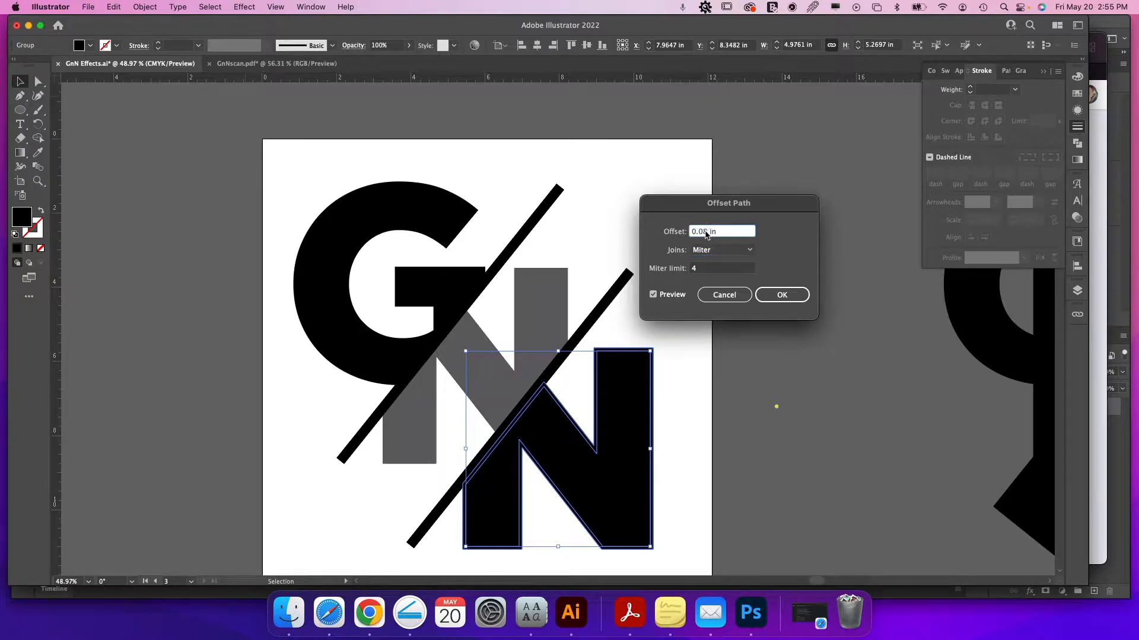
pyautogui.write('4')
pyautogui.press('Tab')
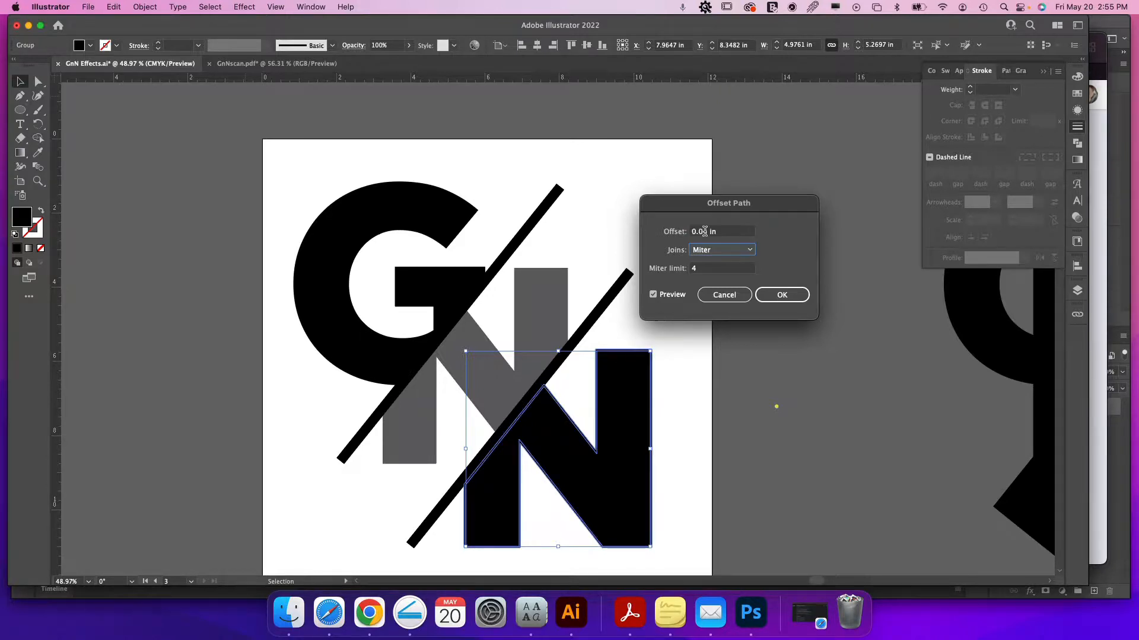
pyautogui.moveTo(707, 230); pyautogui.dragTo(704, 229)
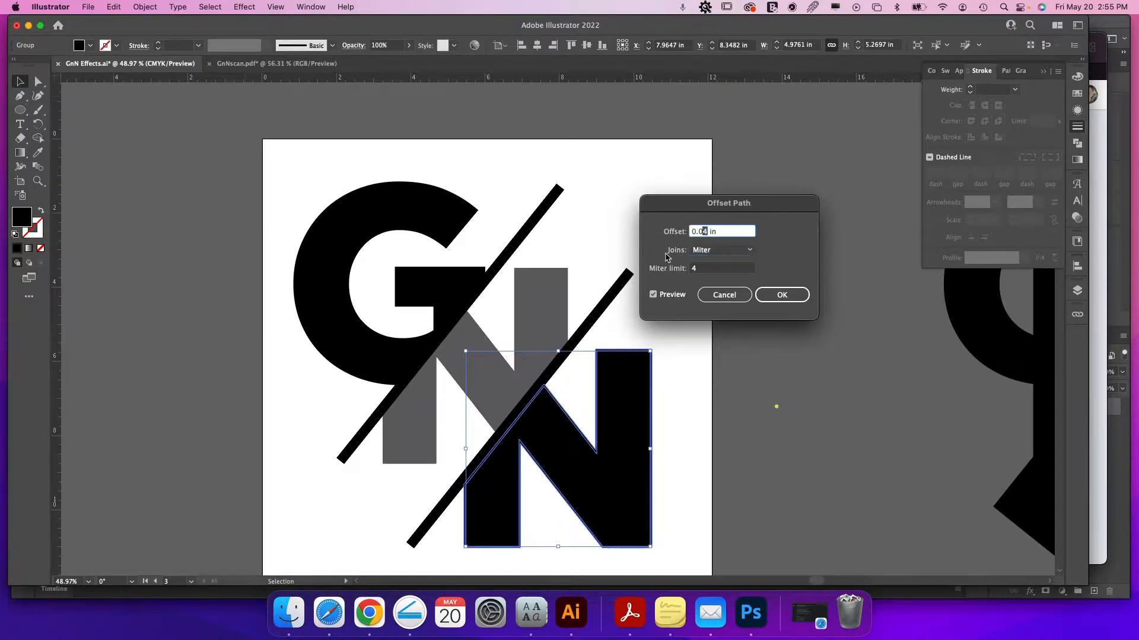
pyautogui.press('Tab')
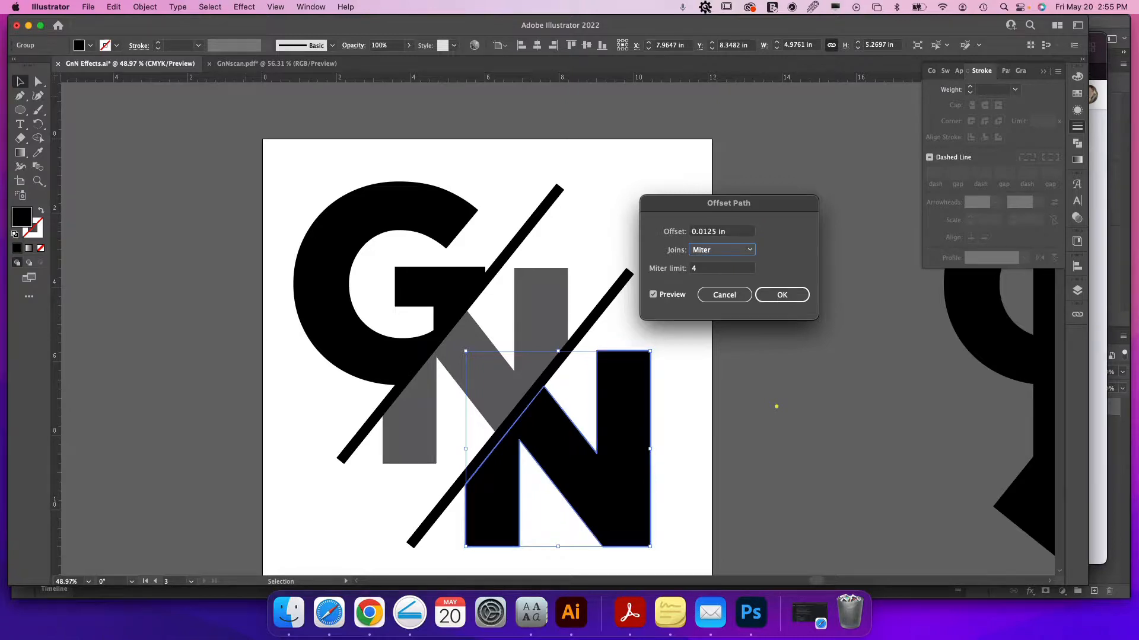
pyautogui.press('BackSpace')
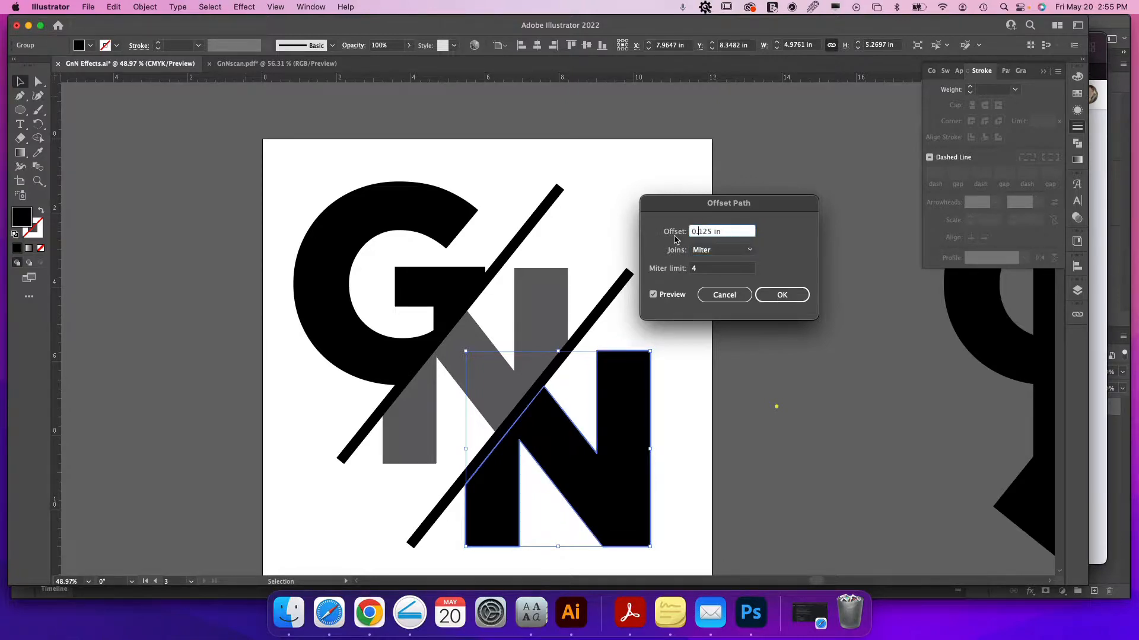
pyautogui.press('Tab')
pyautogui.click(782, 294)
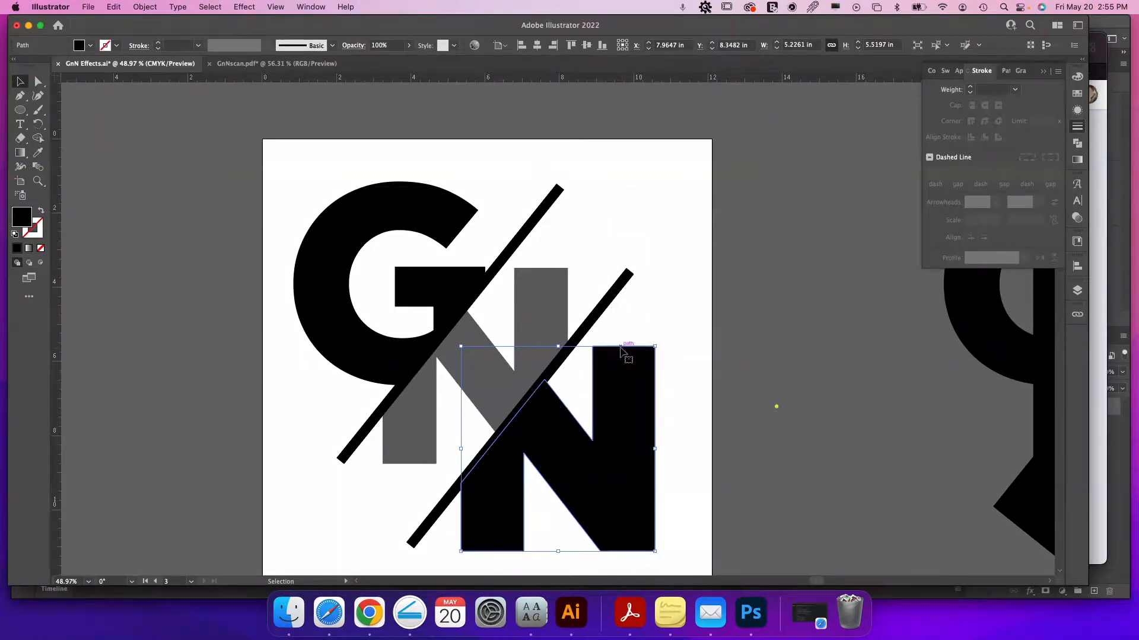
# Try filling the whole lower N group with white sampled from the artboard.
pyautogui.press('i')
pyautogui.click(676, 340)
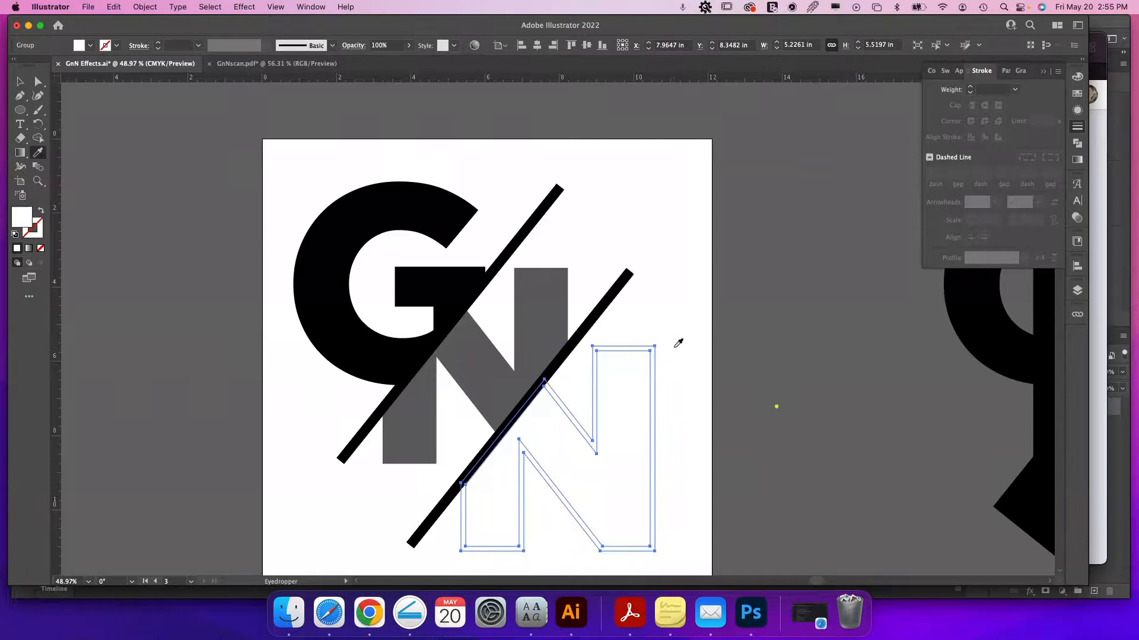
pyautogui.press('super+z')
# Ungroup the lower N and fill only its inner shape with white, leaving the black offset as an outline.
pyautogui.press('super+shift+g')
pyautogui.press('v')
pyautogui.click(628, 391)
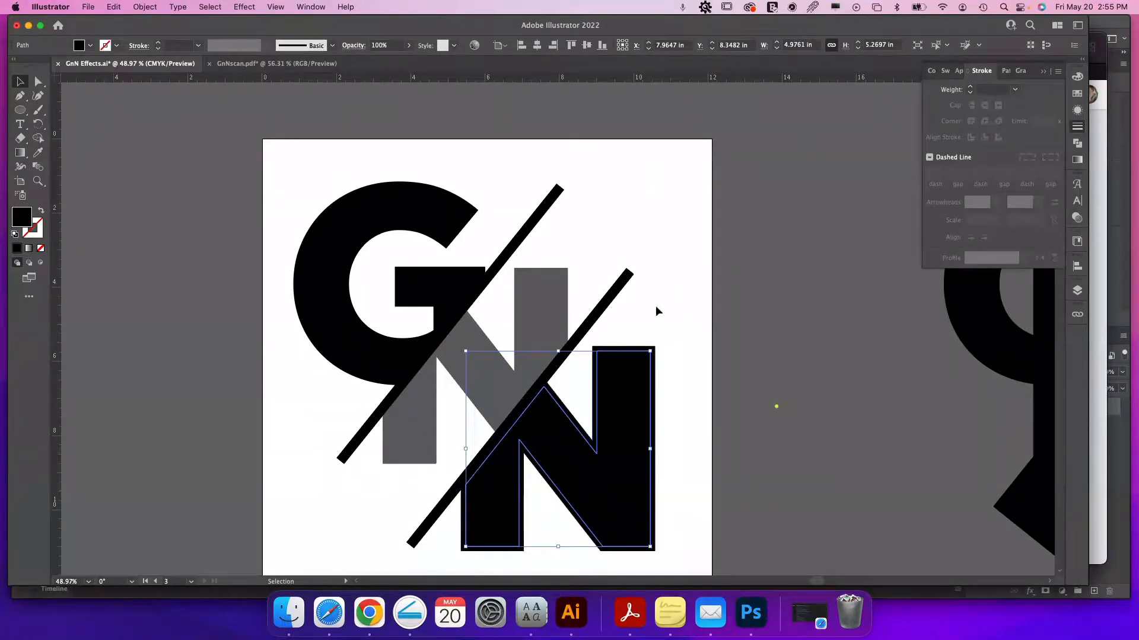
pyautogui.click(1077, 77)
pyautogui.press('i')
pyautogui.press('super')
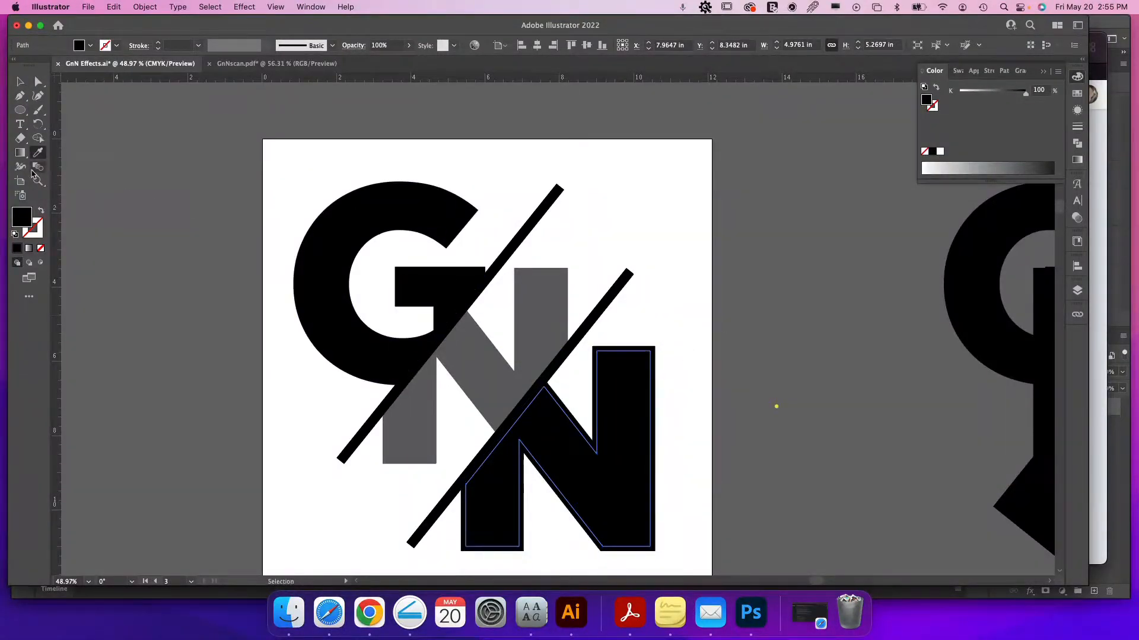
pyautogui.click(679, 280)
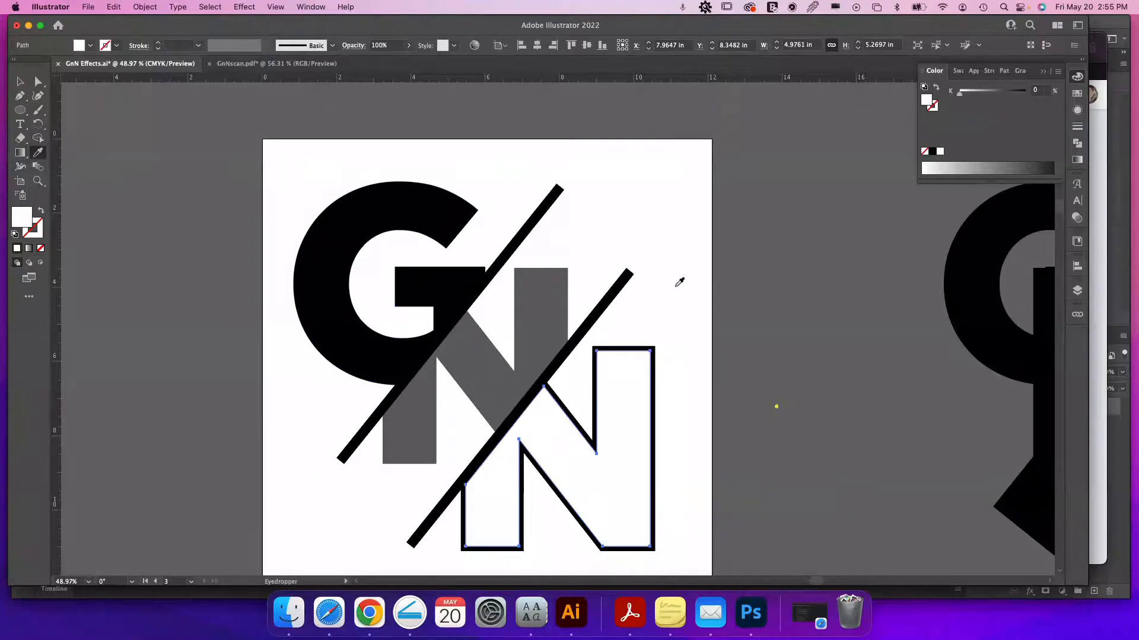
pyautogui.press('v')
pyautogui.click(680, 282)
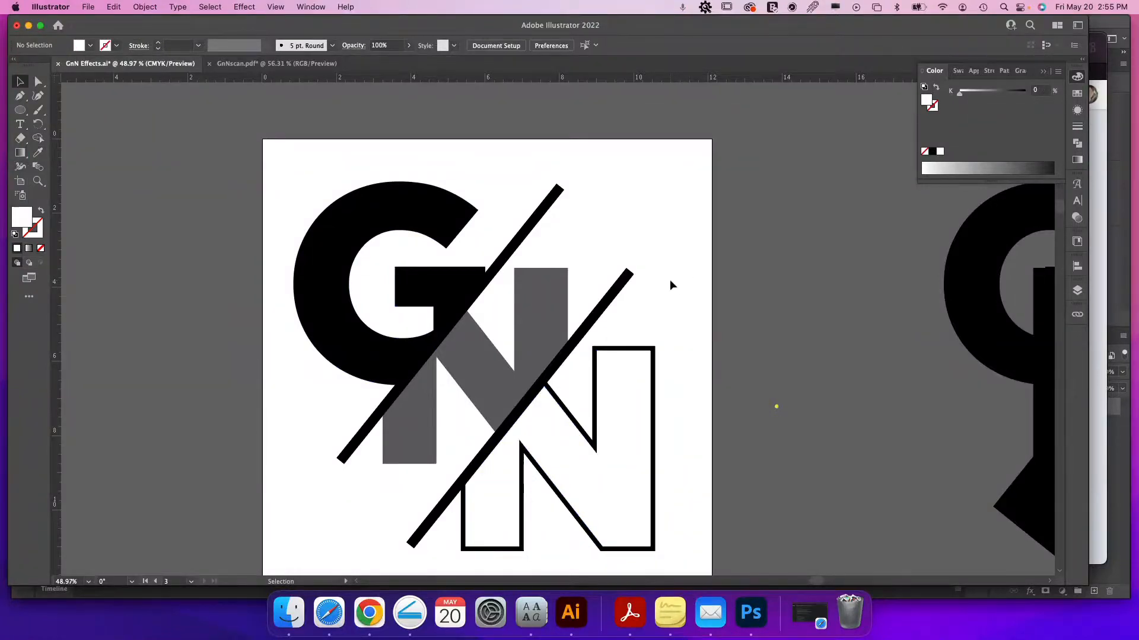
# Apply a Multiply drop shadow to both diagonal strips with 75% opacity, 0.0972 in X and Y offsets and 0.0694 in blur.
pyautogui.click(519, 241)
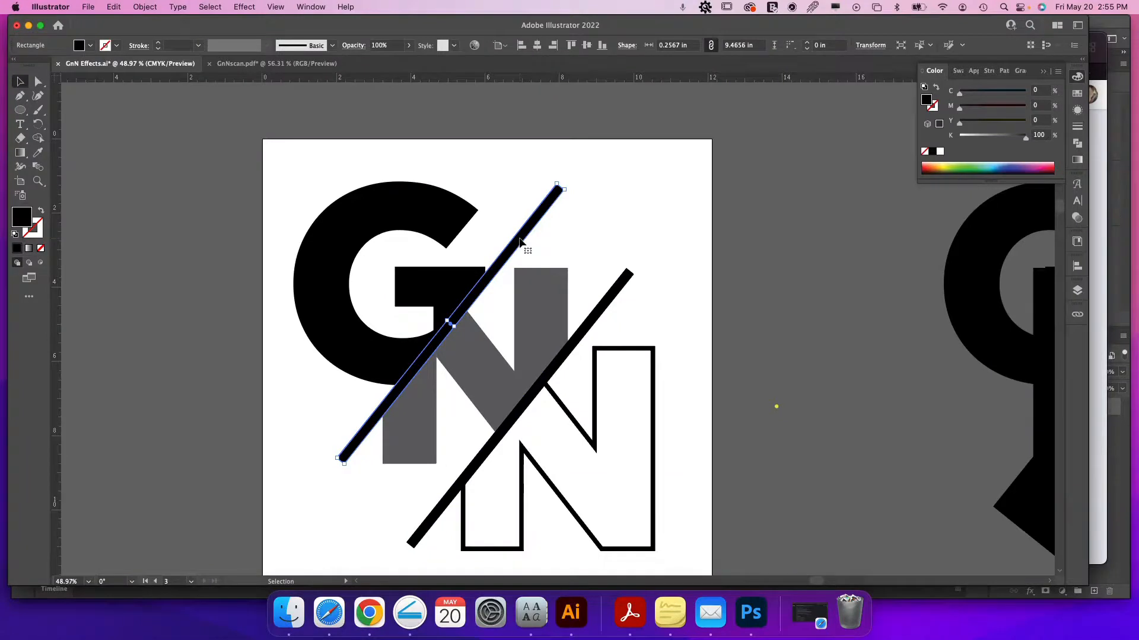
pyautogui.keyDown('shift'); pyautogui.click(592, 331); pyautogui.keyUp('shift')
pyautogui.click(244, 7)
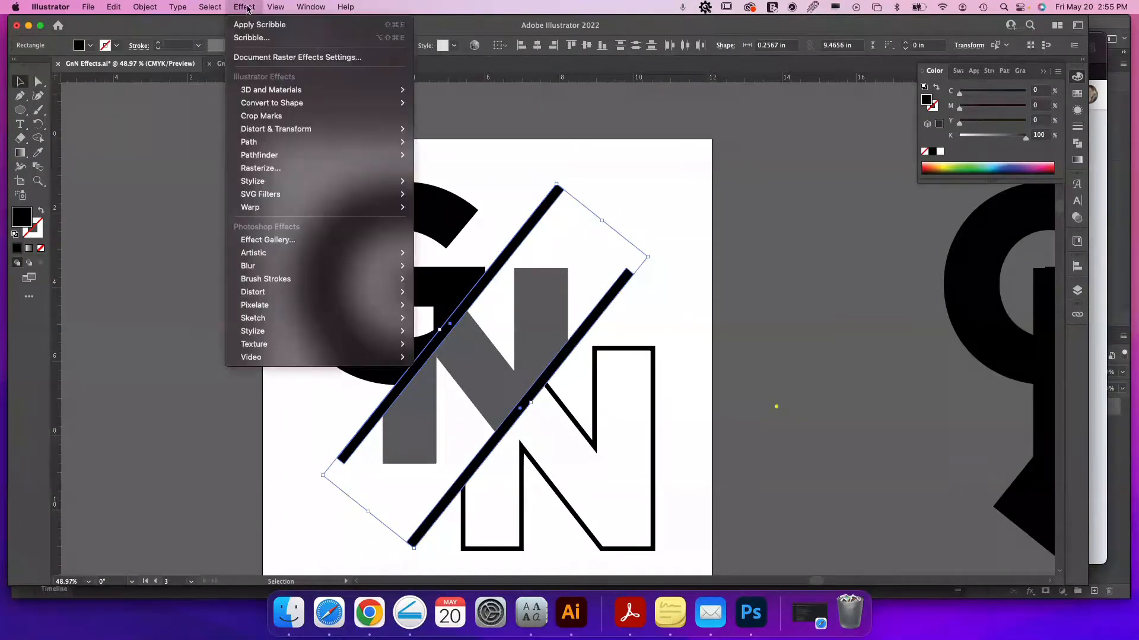
pyautogui.moveTo(277, 187)
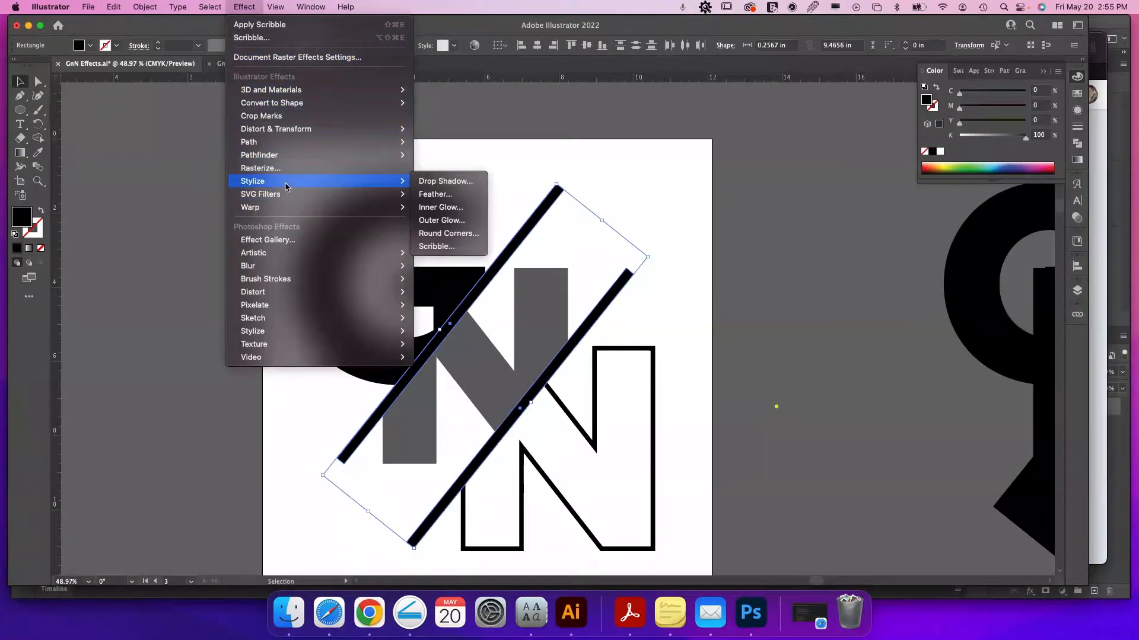
pyautogui.click(456, 186)
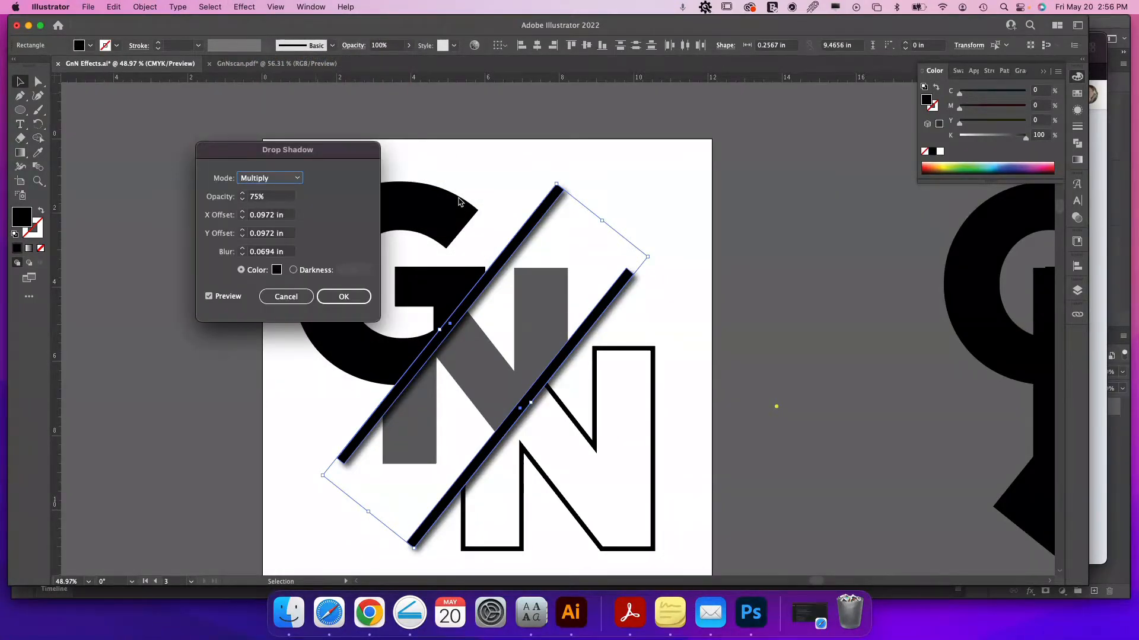
pyautogui.click(344, 296)
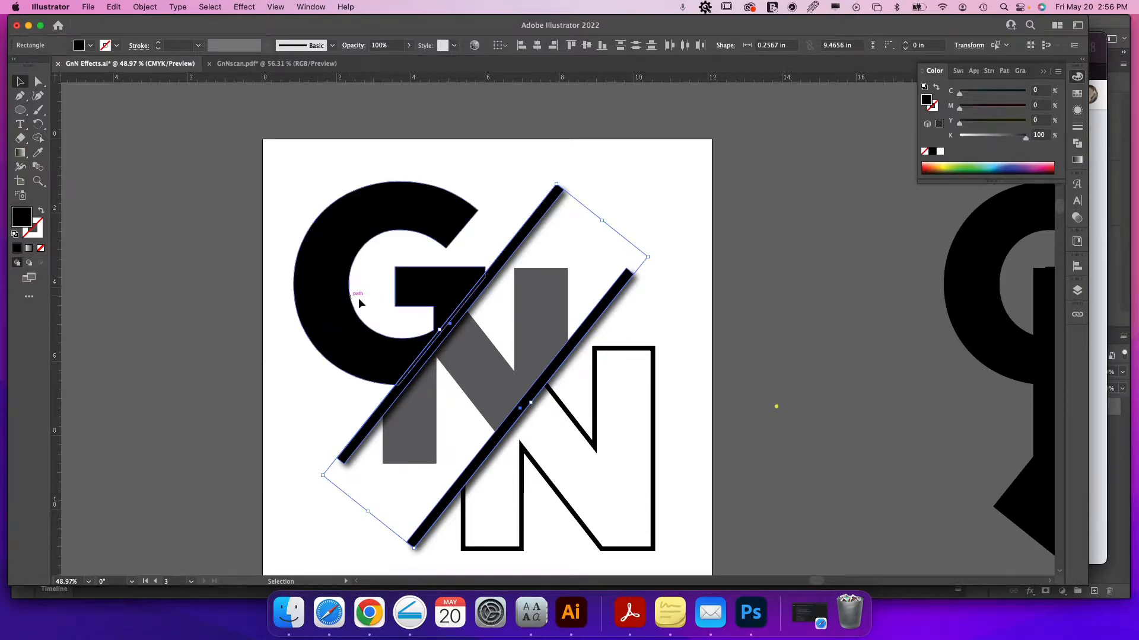
pyautogui.click(698, 288)
# Move the small yellow dot beside the artboard farther away, near the spare letters.
pyautogui.scroll(-3, 690, 320)
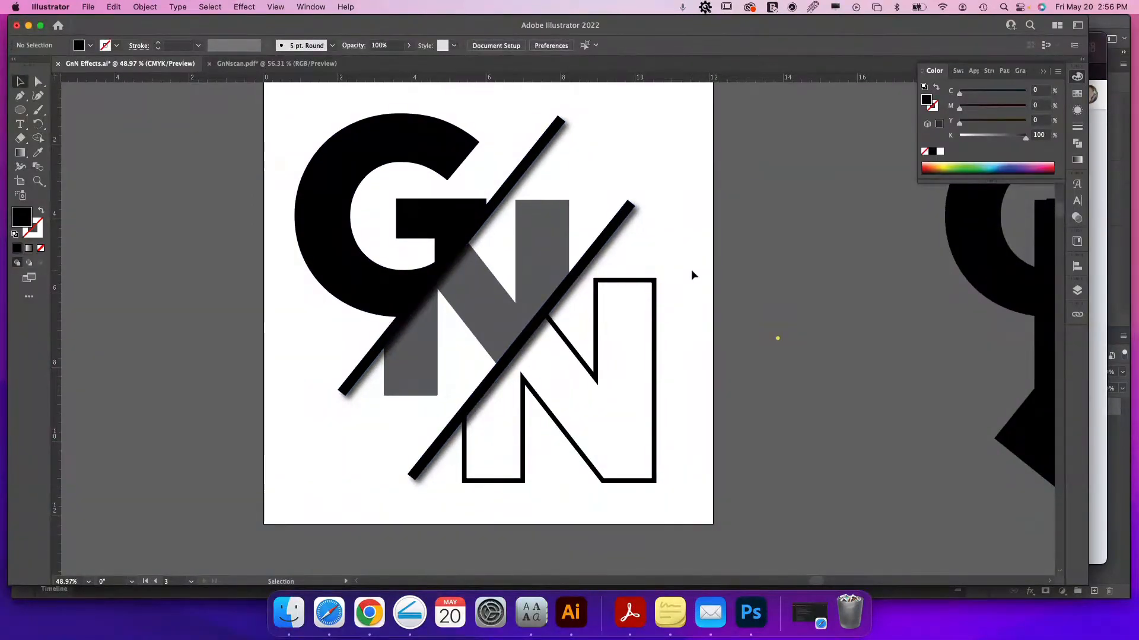
pyautogui.click(778, 339)
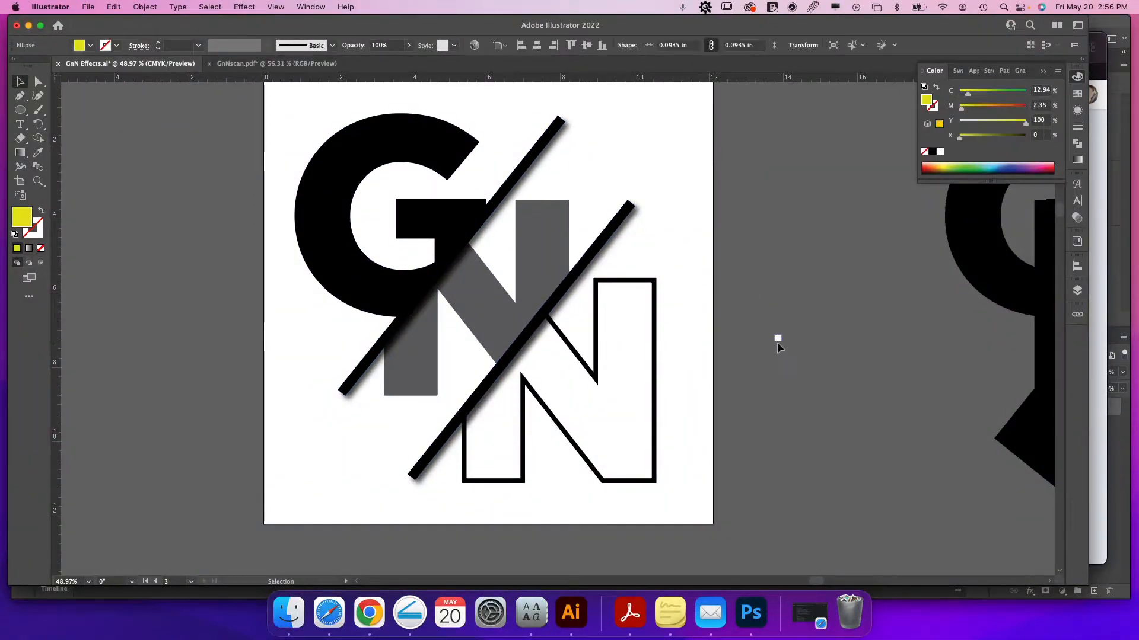
pyautogui.click(814, 358)
pyautogui.moveTo(780, 343); pyautogui.dragTo(992, 364)
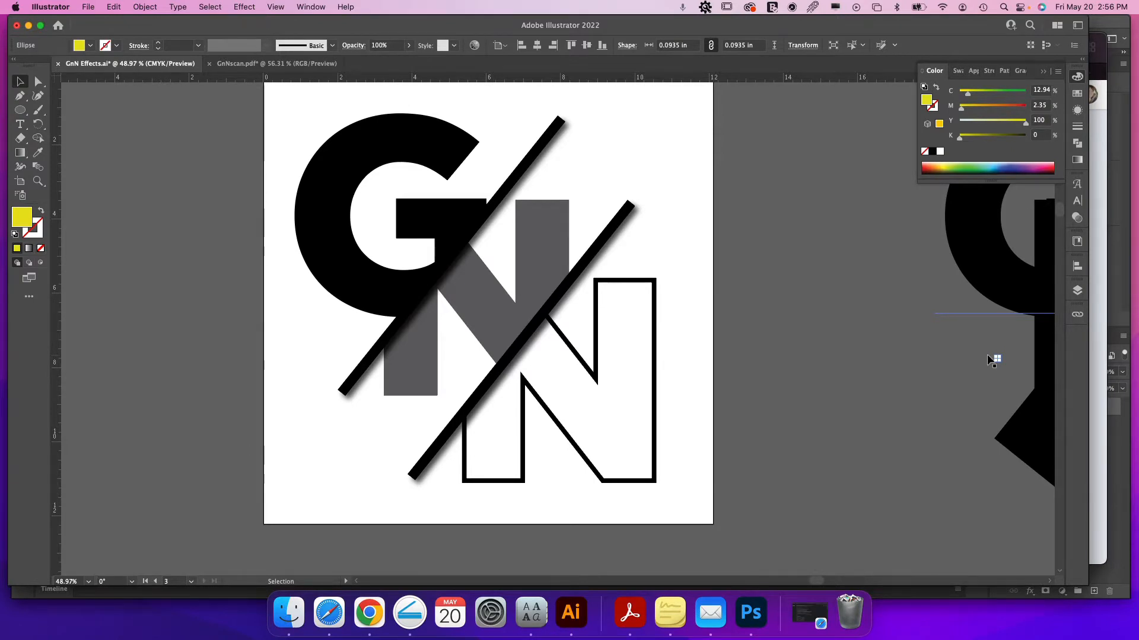
pyautogui.press('super+minus')
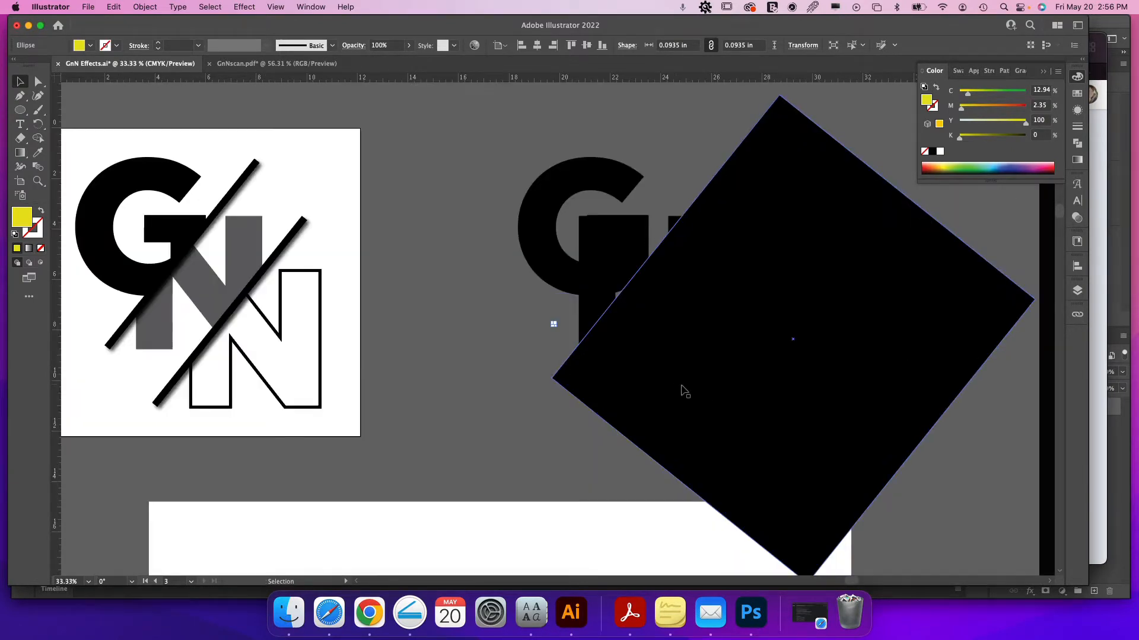
pyautogui.click(422, 380)
# Bring the G, the upper strip and the grey N in front of the lower strip, and inspect the overlap.
pyautogui.moveTo(445, 386); pyautogui.dragTo(678, 398)
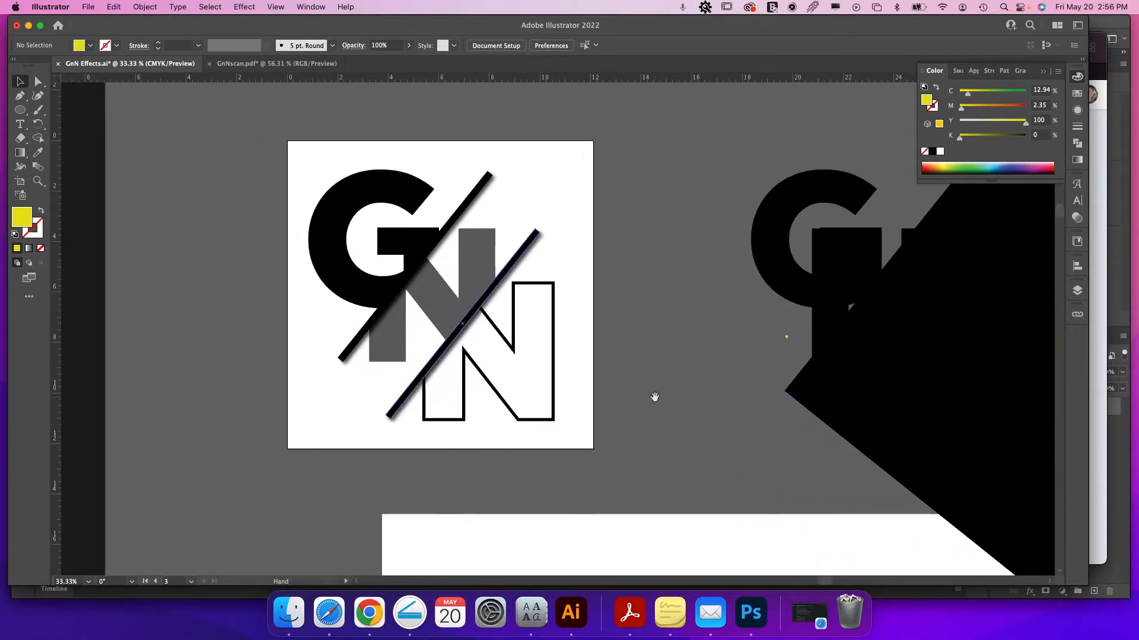
pyautogui.click(440, 305)
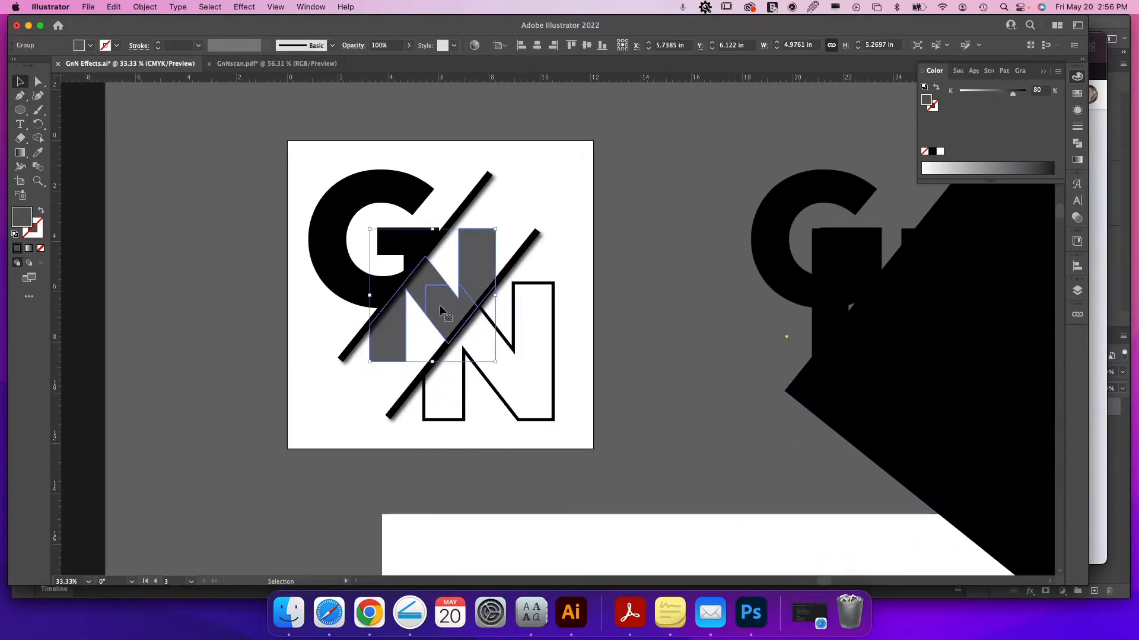
pyautogui.moveTo(315, 149); pyautogui.dragTo(440, 304)
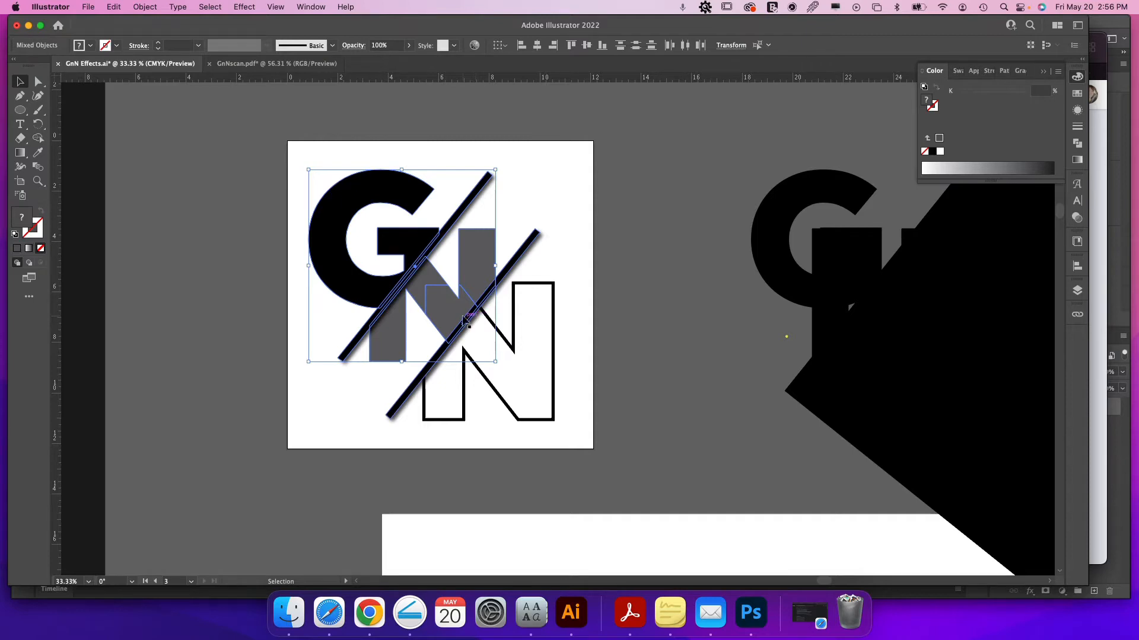
pyautogui.press('z')
pyautogui.moveTo(463, 320); pyautogui.dragTo(673, 437)
pyautogui.press('v')
pyautogui.click(749, 367)
pyautogui.moveTo(585, 183); pyautogui.dragTo(574, 184)
pyautogui.click(844, 334)
pyautogui.press('super+1')
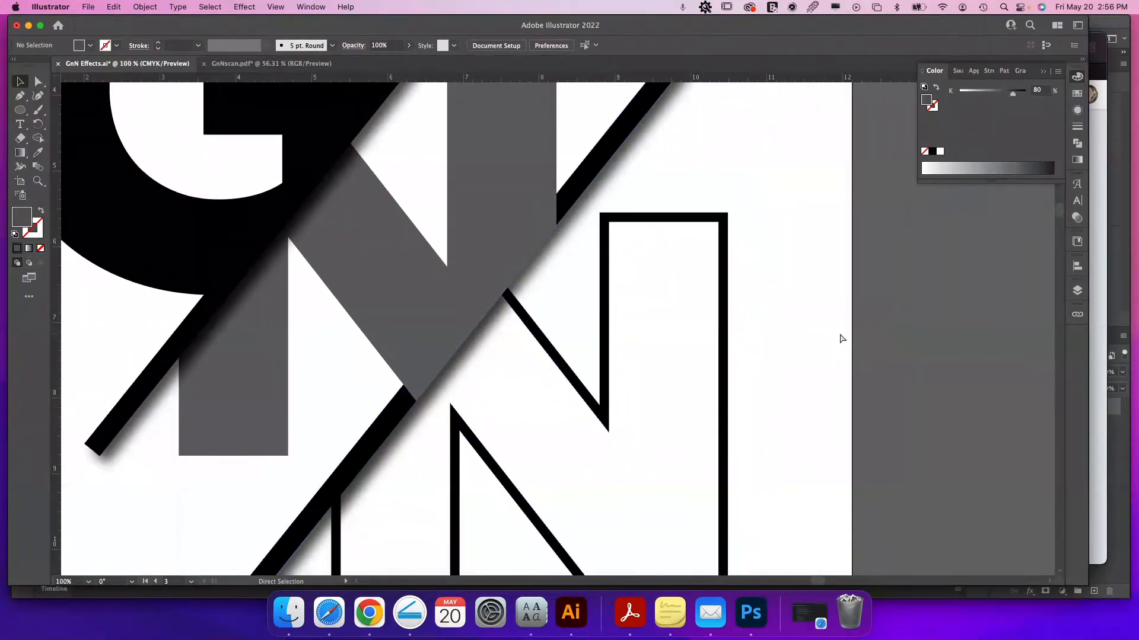
pyautogui.press('super+0')
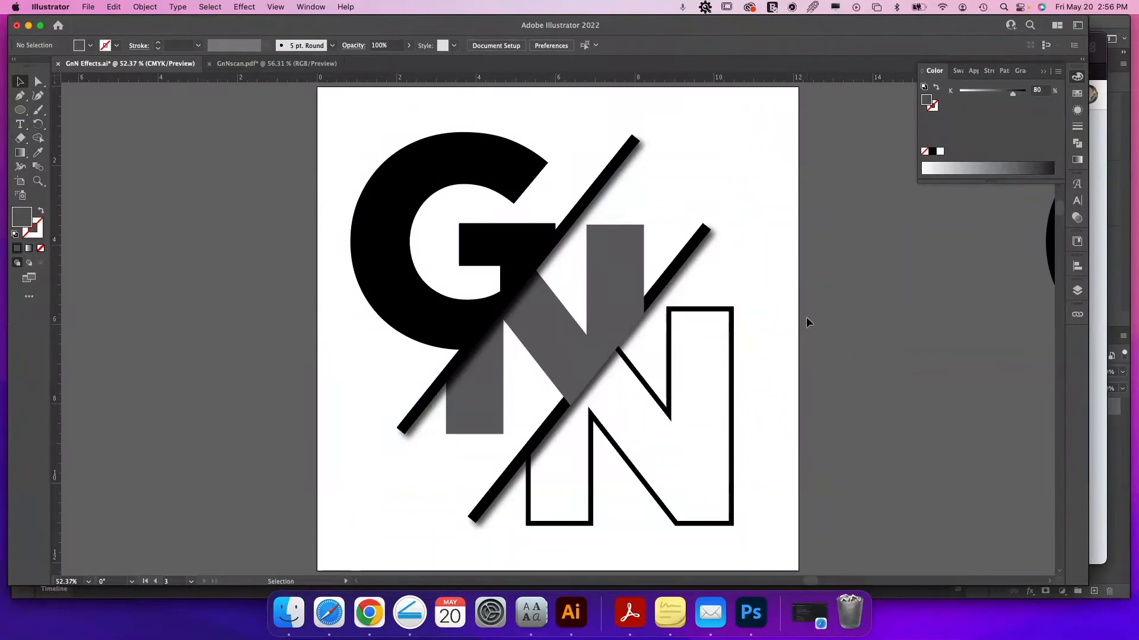